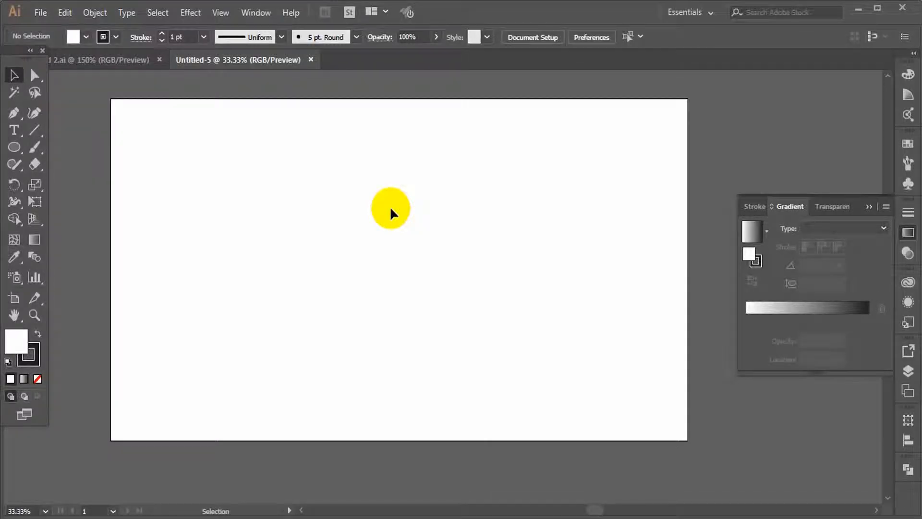
Add the text "Minecraft" to the artboard, scale it up to about 526 pt, and move it into place.
{"action": "left_click", "coordinate": [14, 130]}
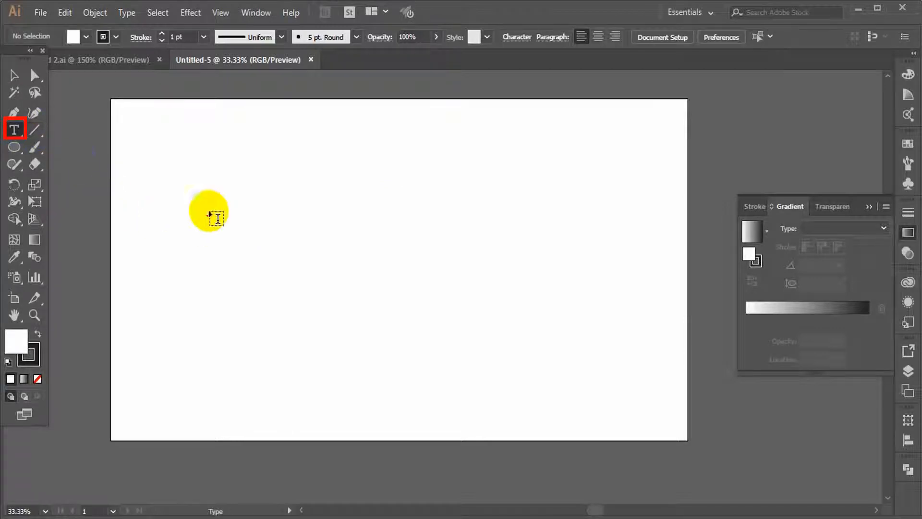
{"action": "left_click", "coordinate": [313, 238]}
{"action": "left_click", "coordinate": [14, 75]}
{"action": "left_click_drag", "start_coordinate": [312, 240], "coordinate": [229, 264]}
{"action": "left_click_drag", "start_coordinate": [316, 243], "coordinate": [384, 245]}
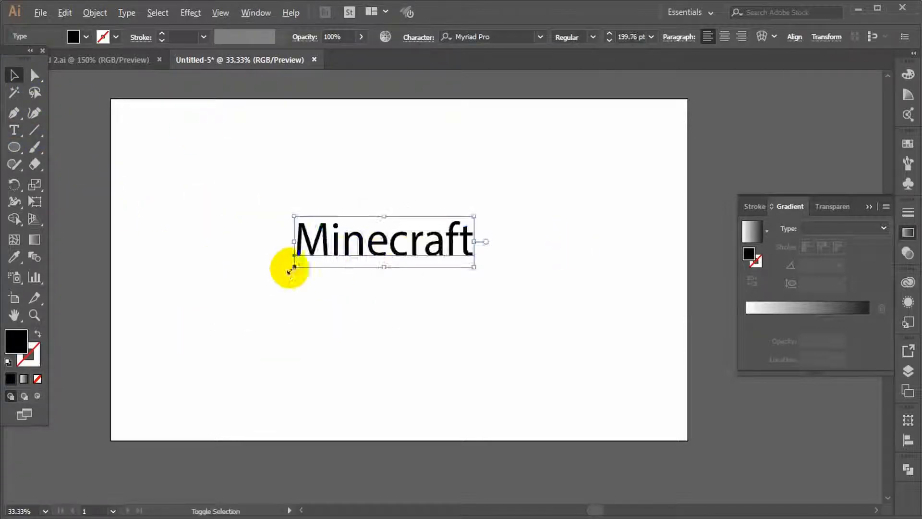
{"action": "left_click_drag", "start_coordinate": [293, 268], "coordinate": [146, 311]}
{"action": "left_click_drag", "start_coordinate": [440, 246], "coordinate": [452, 284]}
Change the font of the Minecraft text to 04b03.
{"action": "left_click", "coordinate": [494, 37]}
{"action": "type", "text": "04b03"}
{"action": "key", "text": "Return"}
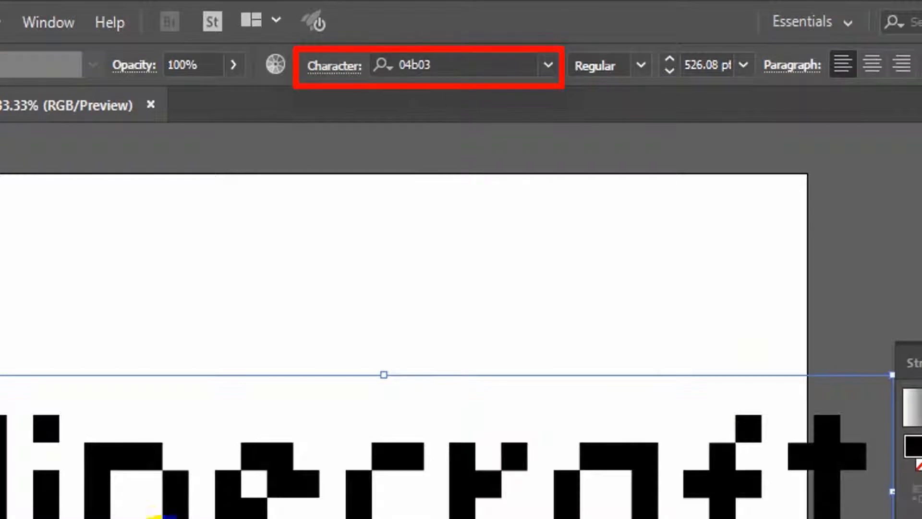
Scale the text down to about 480 pt to fit the artboard width, then stretch it taller and reposition it.
{"action": "left_click_drag", "start_coordinate": [89, 506], "coordinate": [45, 501]}
{"action": "left_click_drag", "start_coordinate": [134, 341], "coordinate": [148, 336]}
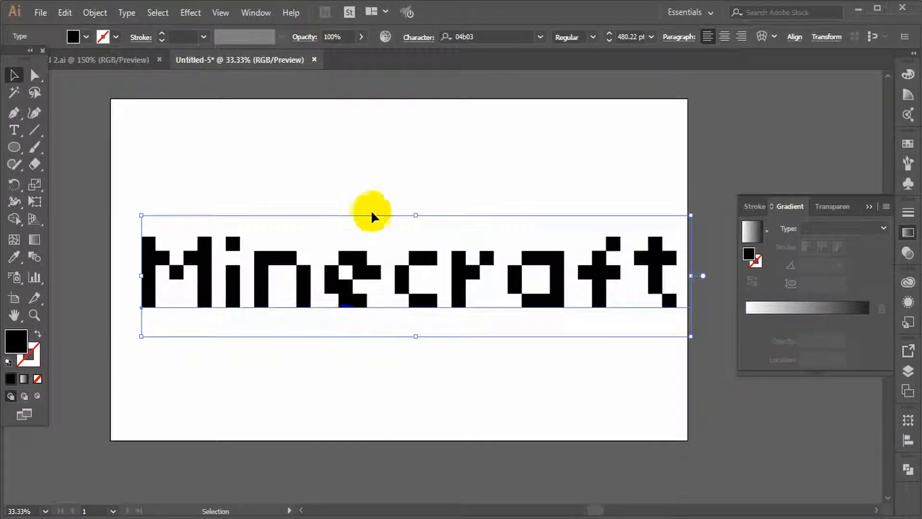
{"action": "left_click_drag", "start_coordinate": [415, 215], "coordinate": [415, 168]}
{"action": "left_click_drag", "start_coordinate": [422, 290], "coordinate": [423, 329]}
Convert the Minecraft text to outlines and fill the letters with bright orange (about F79514).
{"action": "key", "text": "ctrl+shift+o"}
{"action": "double_click", "coordinate": [16, 342]}
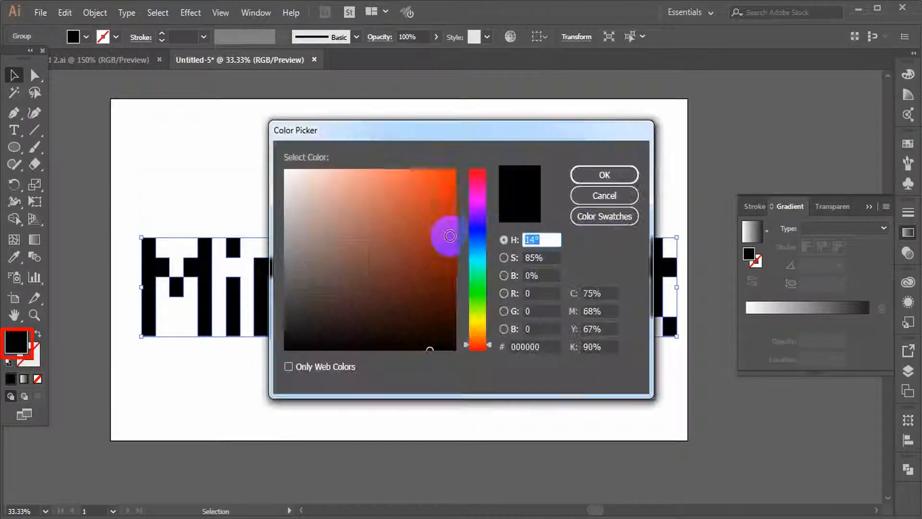
{"action": "left_click", "coordinate": [442, 174]}
{"action": "left_click_drag", "start_coordinate": [492, 344], "coordinate": [490, 333]}
{"action": "left_click", "coordinate": [602, 175]}
{"action": "left_click", "coordinate": [446, 192]}
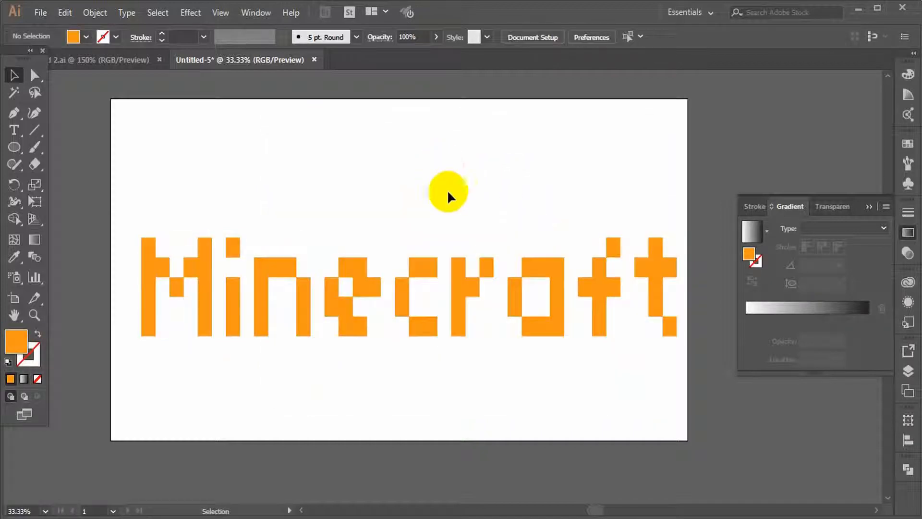
{"action": "left_click_drag", "start_coordinate": [466, 285], "coordinate": [464, 284]}
{"action": "left_click", "coordinate": [453, 199]}
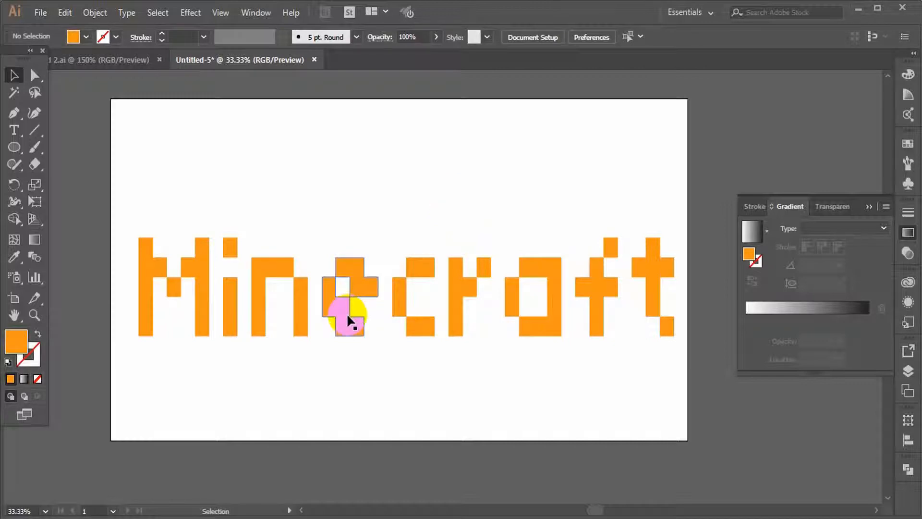
Start a 3D Extrude & Bevel effect on the orange lettering with a 40 pt extrude depth and preview it.
{"action": "left_click", "coordinate": [333, 298]}
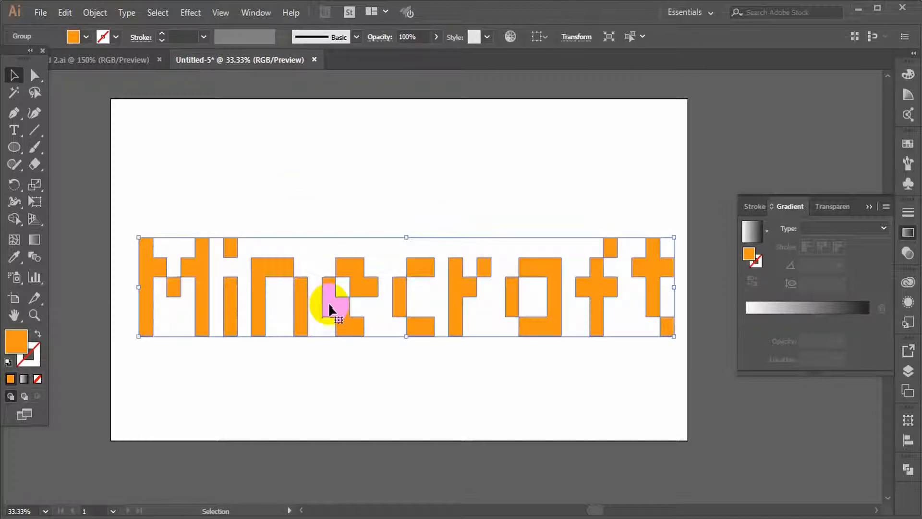
{"action": "left_click", "coordinate": [190, 12]}
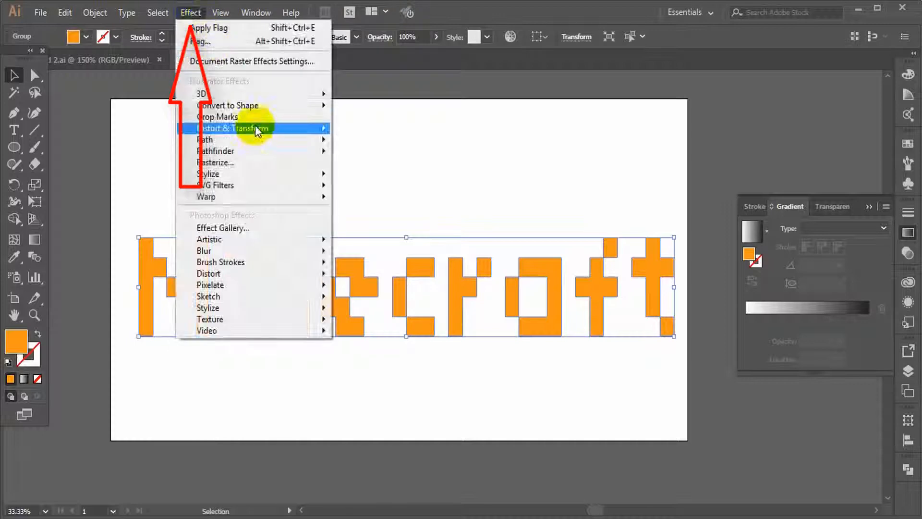
{"action": "mouse_move", "coordinate": [247, 93]}
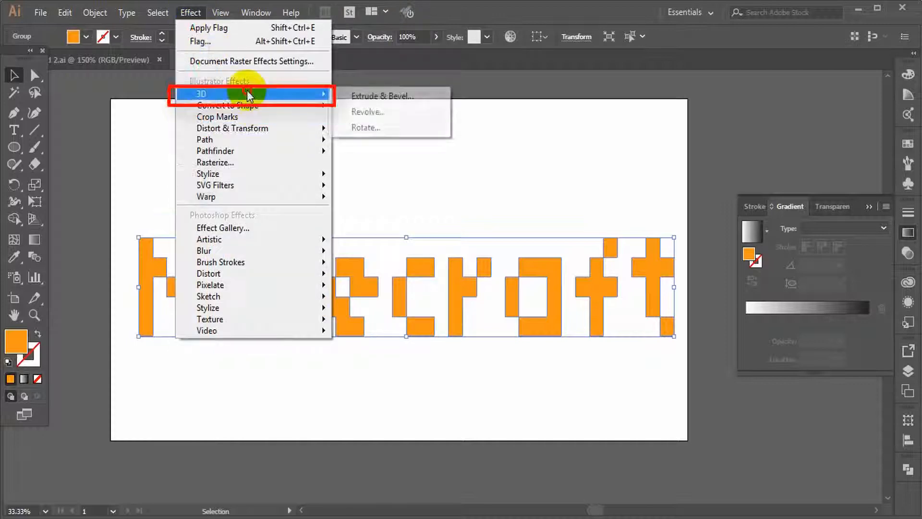
{"action": "left_click", "coordinate": [380, 98]}
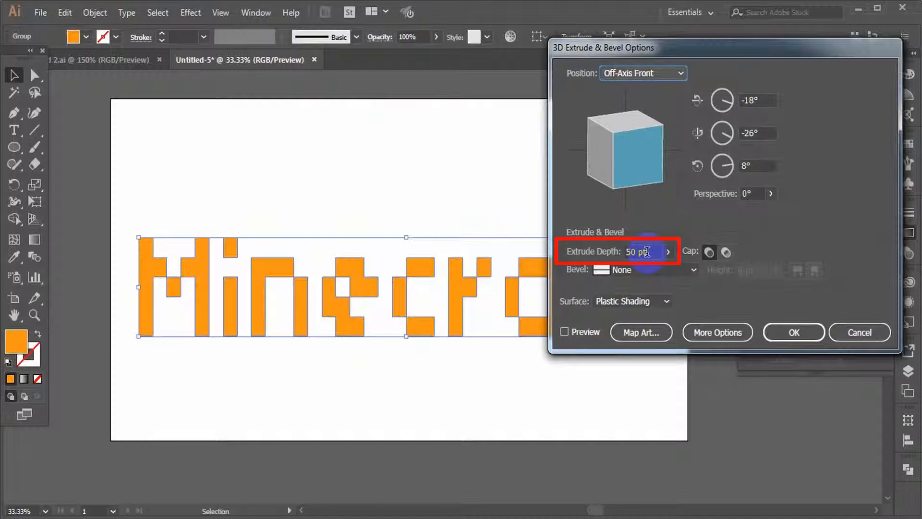
{"action": "left_click", "coordinate": [588, 249]}
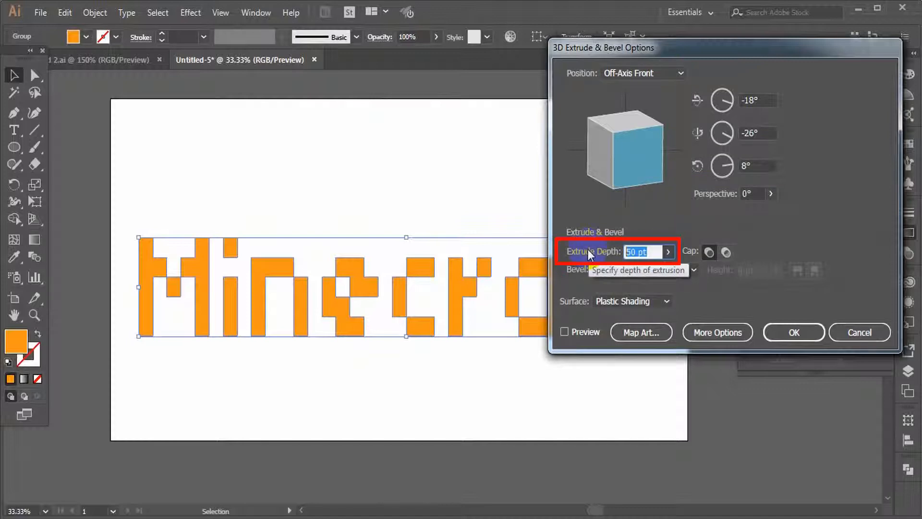
{"action": "type", "text": "40"}
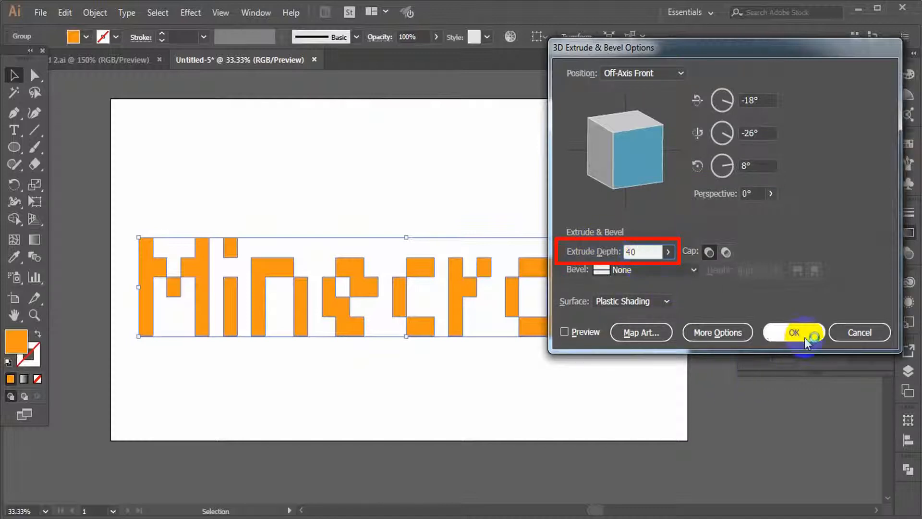
{"action": "left_click", "coordinate": [590, 334]}
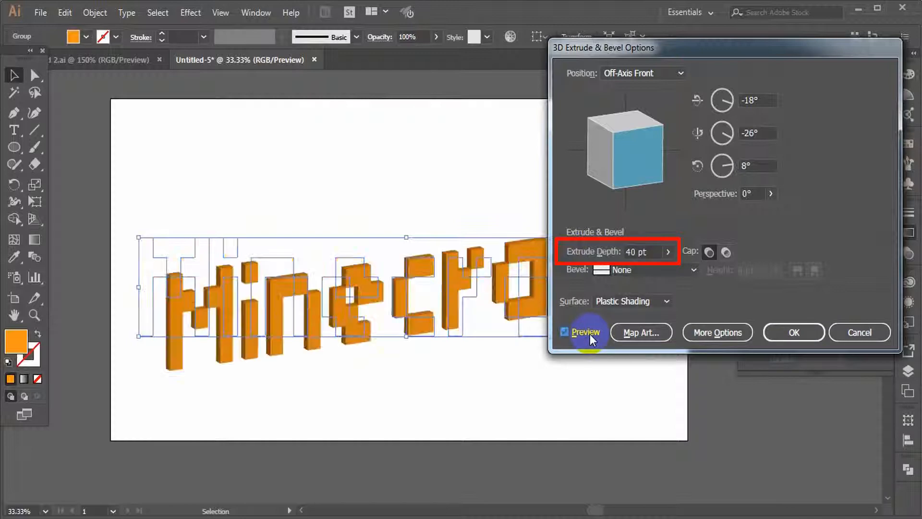
Increase the extrude depth to 200 pt, fine-tune it to 215 pt, and apply the 3D effect.
{"action": "left_click", "coordinate": [639, 252]}
{"action": "type", "text": "200"}
{"action": "left_click", "coordinate": [753, 194]}
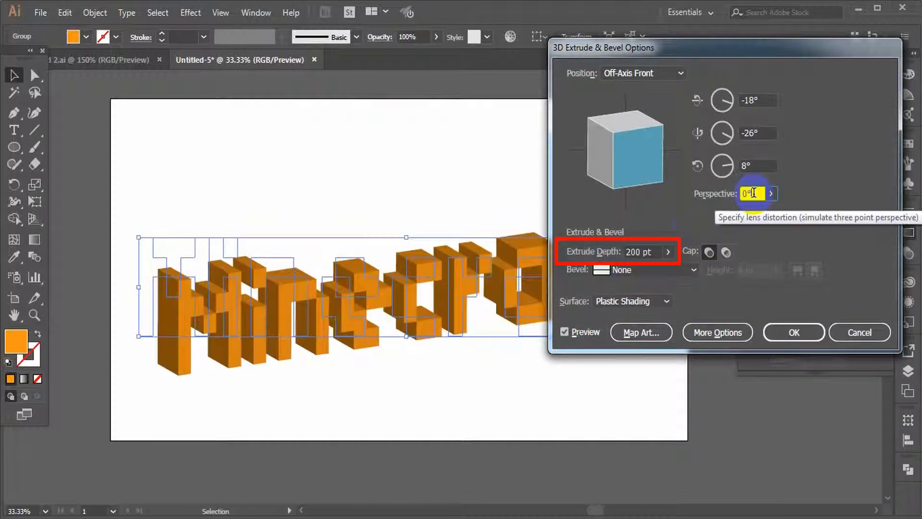
{"action": "left_click", "coordinate": [649, 250]}
{"action": "key", "text": "Up"}
{"action": "key", "text": "Up"}
{"action": "key", "text": "Up"}
{"action": "key", "text": "Up"}
{"action": "key", "text": "Up"}
{"action": "key", "text": "Up"}
{"action": "key", "text": "Up"}
{"action": "key", "text": "Up"}
{"action": "key", "text": "Up"}
{"action": "key", "text": "Up"}
{"action": "key", "text": "Up"}
{"action": "key", "text": "Up"}
{"action": "key", "text": "Up"}
{"action": "key", "text": "Up"}
{"action": "key", "text": "Up"}
{"action": "key", "text": "Up"}
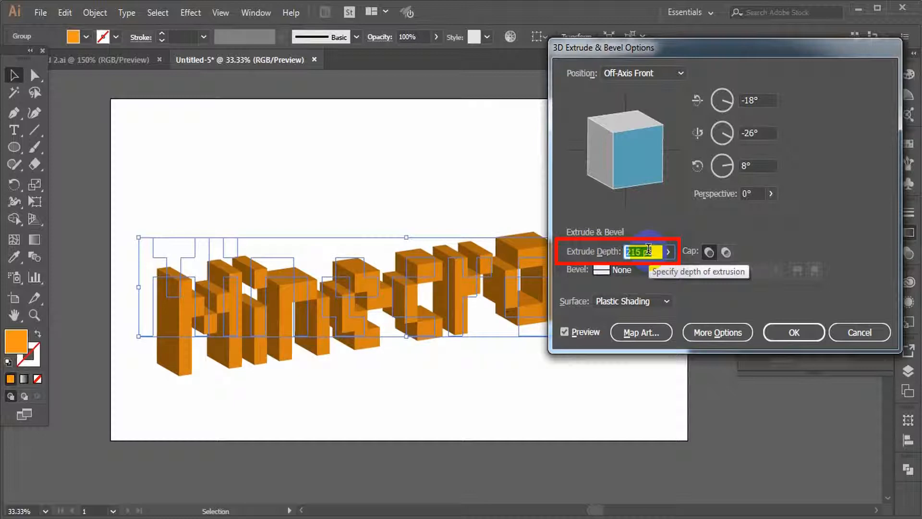
{"action": "left_click", "coordinate": [794, 332]}
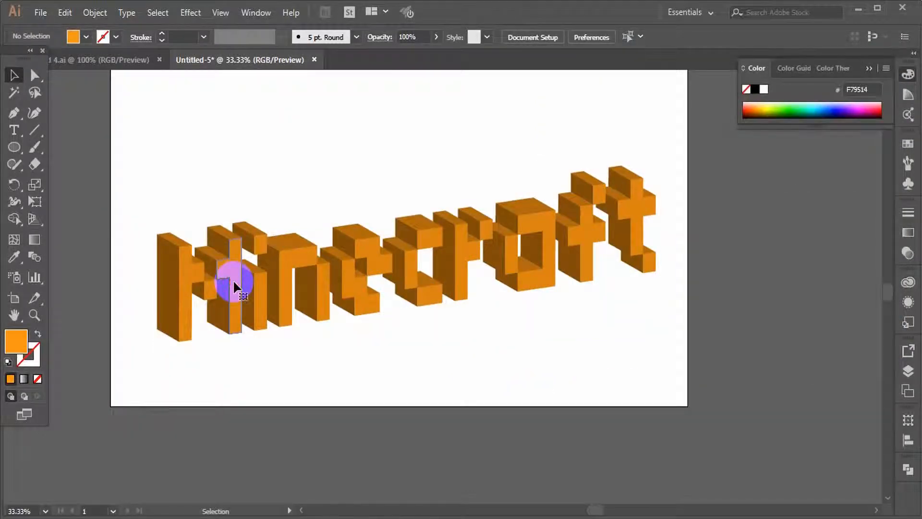
Expand the extruded Minecraft lettering into editable shapes.
{"action": "left_click", "coordinate": [233, 281]}
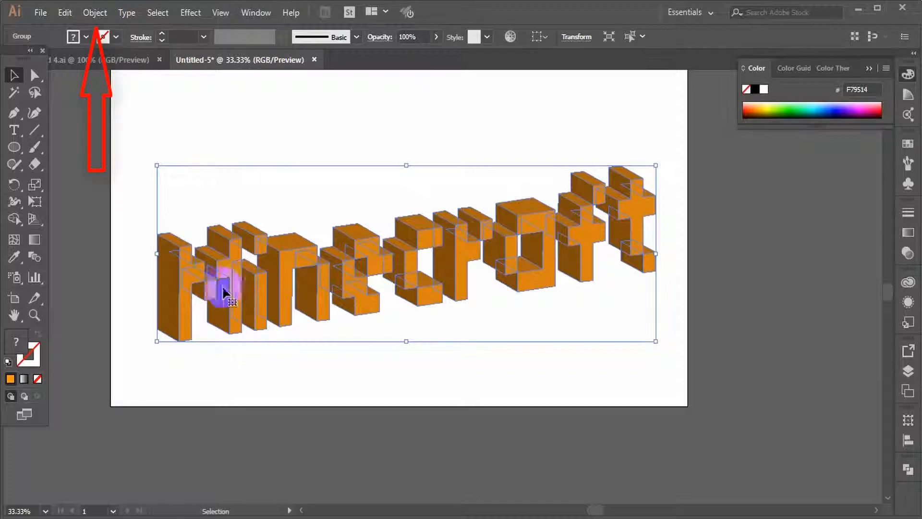
{"action": "left_click", "coordinate": [94, 13]}
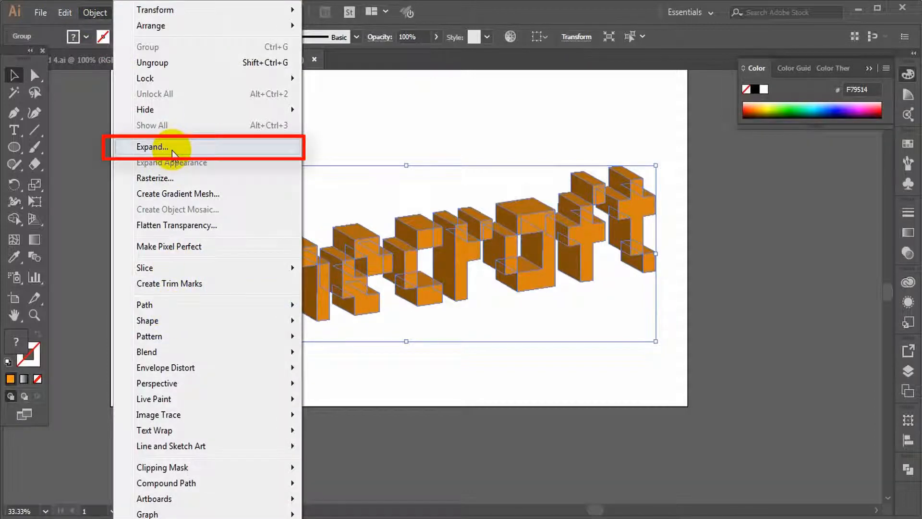
{"action": "left_click", "coordinate": [151, 147]}
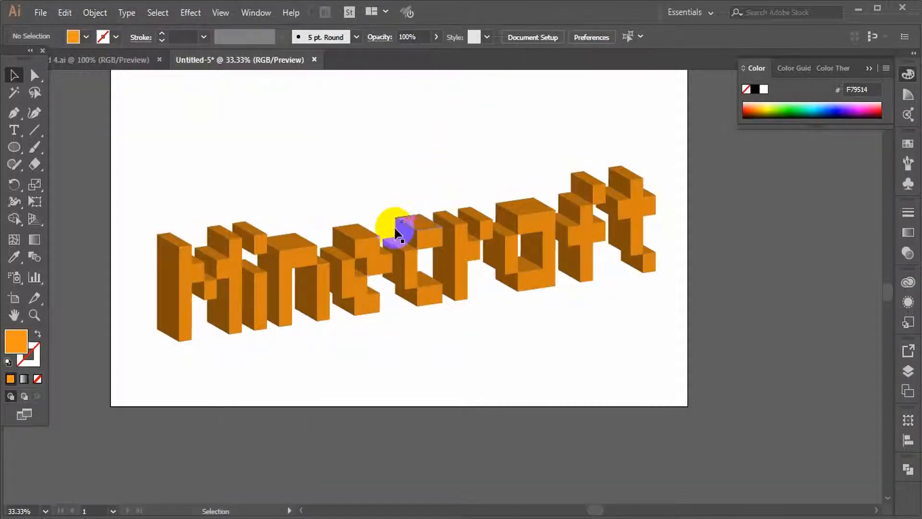
Ungroup the expanded lettering repeatedly until its faces are separate paths, and deselect them.
{"action": "left_click", "coordinate": [352, 250]}
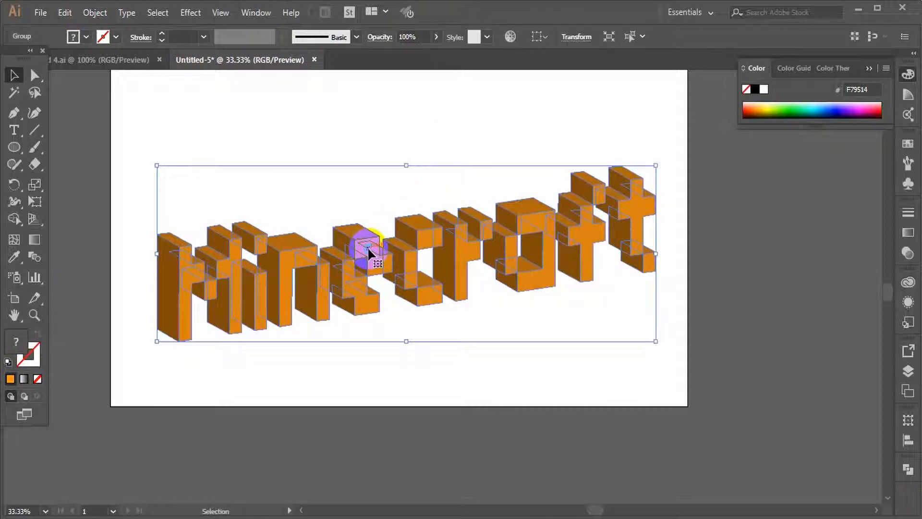
{"action": "right_click", "coordinate": [368, 247]}
{"action": "left_click", "coordinate": [413, 354]}
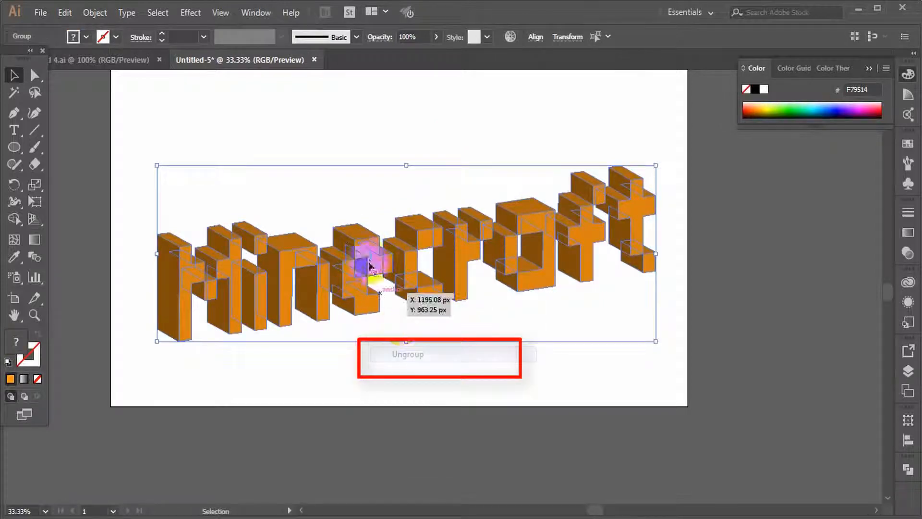
{"action": "right_click", "coordinate": [367, 258]}
{"action": "left_click", "coordinate": [409, 361]}
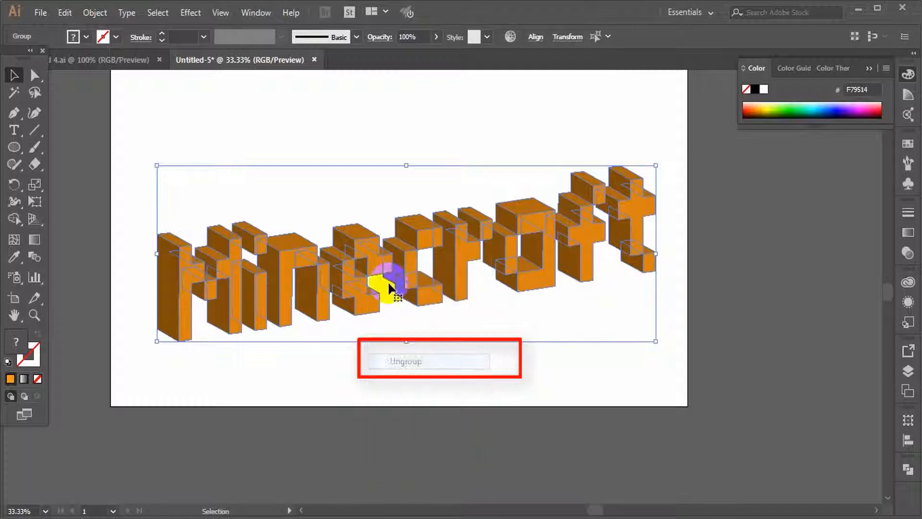
{"action": "right_click", "coordinate": [361, 243]}
{"action": "left_click", "coordinate": [413, 347]}
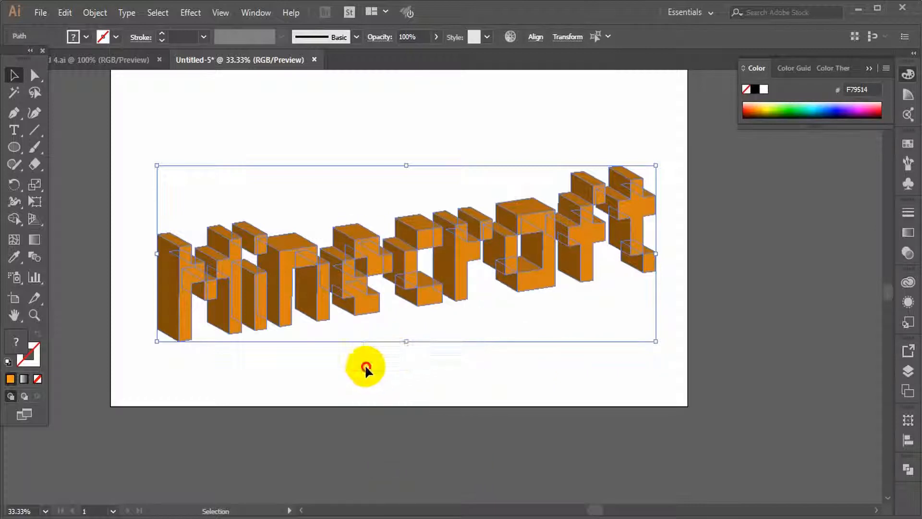
{"action": "left_click", "coordinate": [366, 366]}
Select the letter n's front face and extend the selection to all shapes with the same fill color.
{"action": "left_click", "coordinate": [323, 295]}
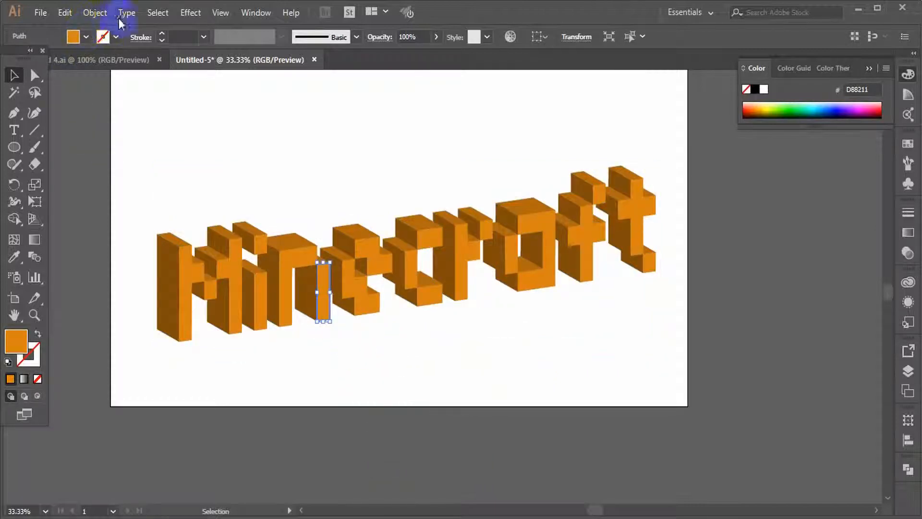
{"action": "left_click", "coordinate": [155, 13]}
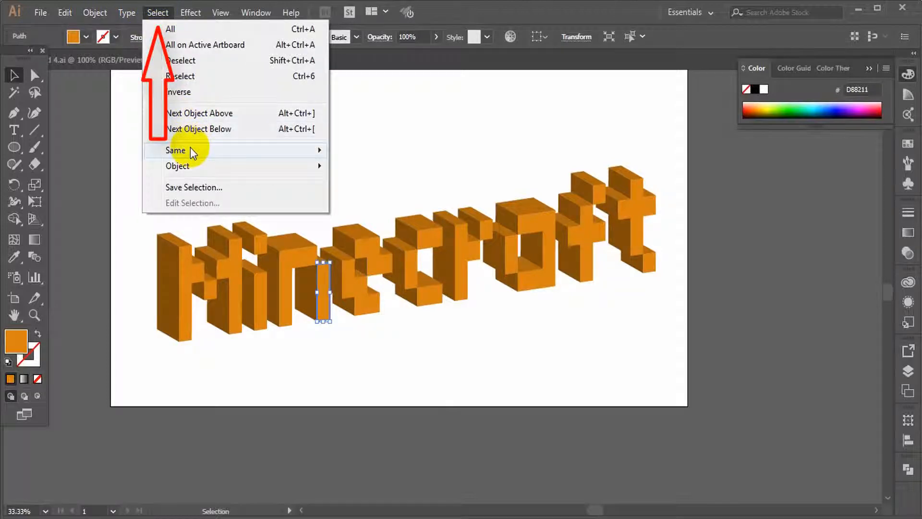
{"action": "mouse_move", "coordinate": [194, 151]}
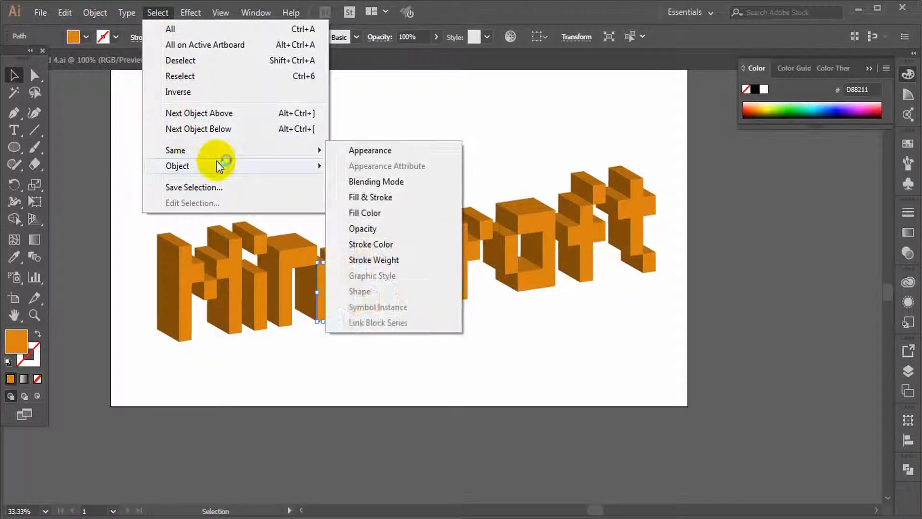
{"action": "left_click", "coordinate": [391, 212]}
{"action": "key", "text": "a"}
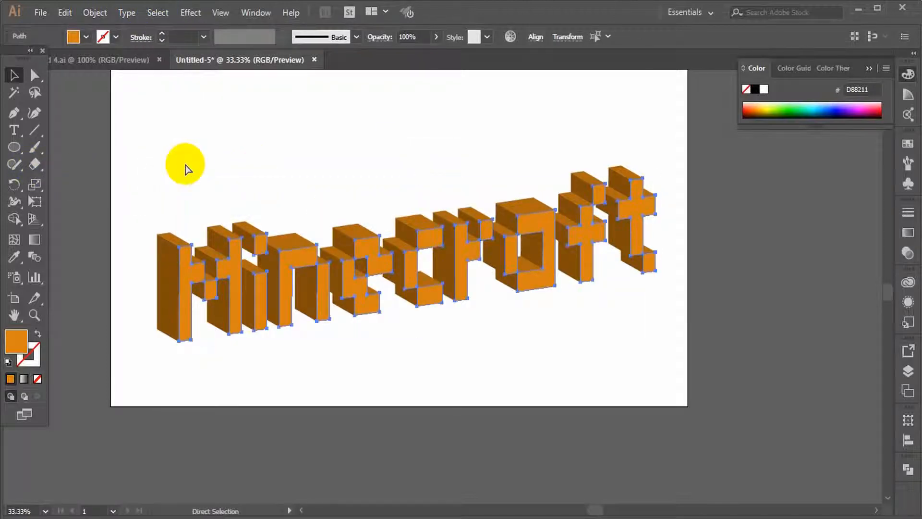
{"action": "key", "text": "v"}
Apply a linear gradient fill to the selected front faces and set both color stops to the red-orange swatch.
{"action": "left_click", "coordinate": [24, 379]}
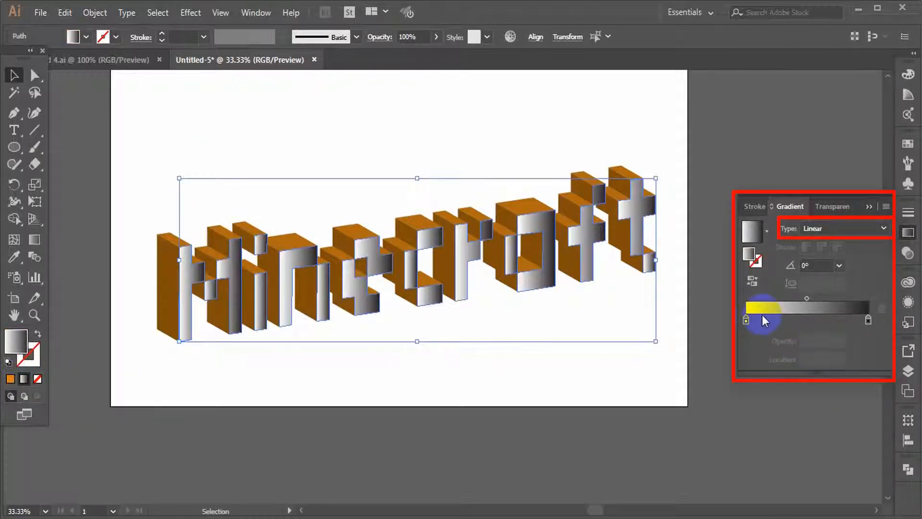
{"action": "left_click", "coordinate": [746, 320]}
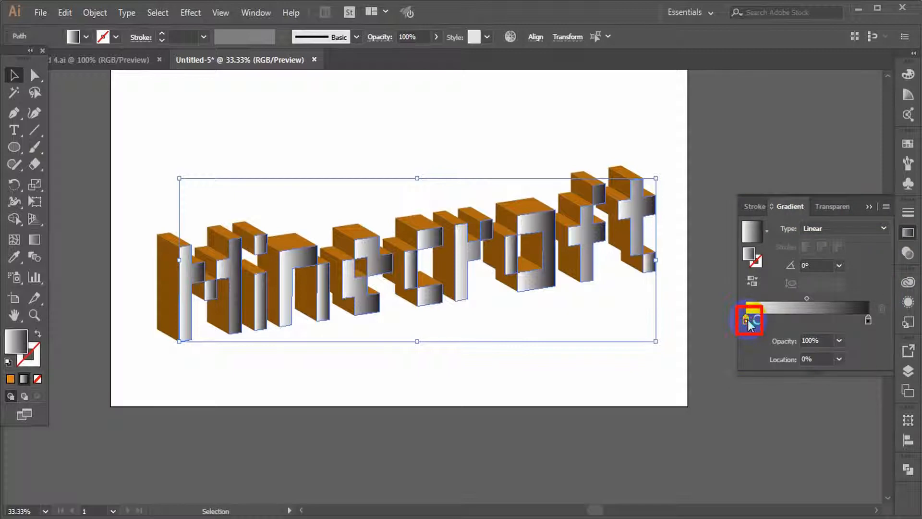
{"action": "double_click", "coordinate": [747, 320]}
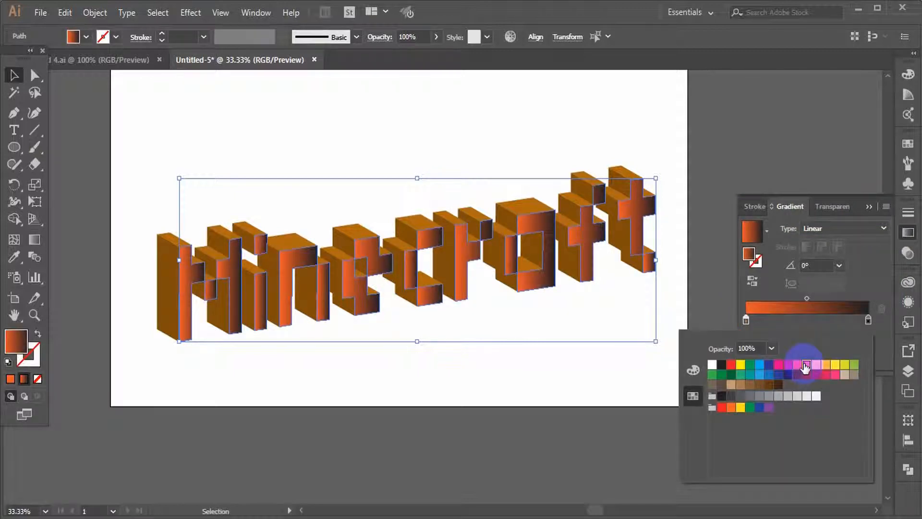
{"action": "left_click", "coordinate": [867, 309]}
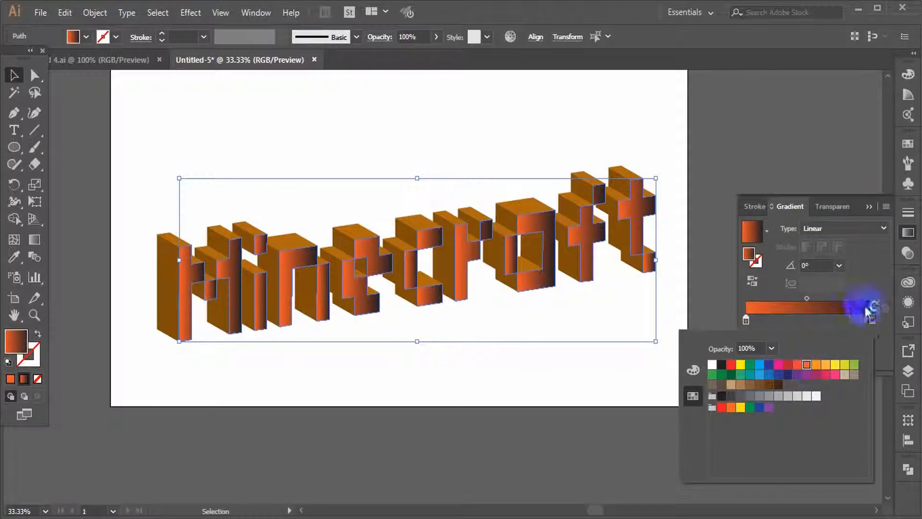
{"action": "double_click", "coordinate": [867, 321]}
{"action": "left_click", "coordinate": [806, 365]}
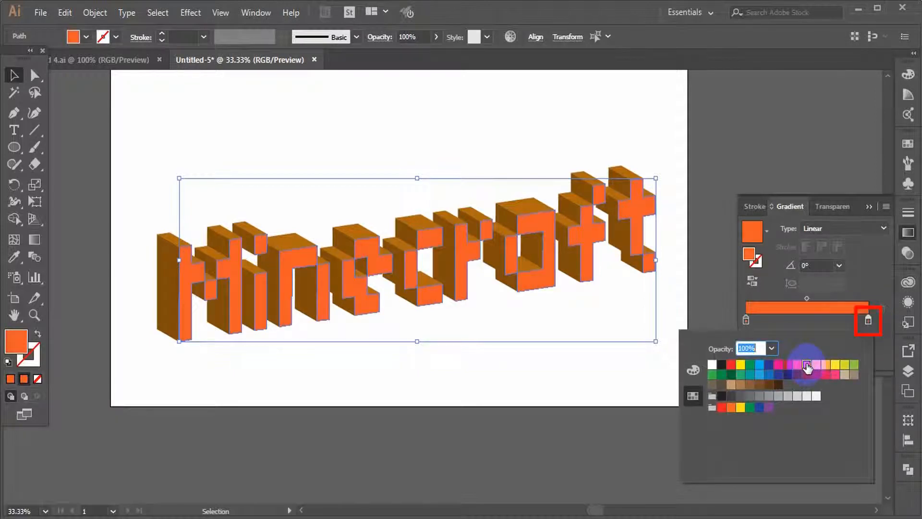
{"action": "left_click", "coordinate": [755, 289]}
{"action": "left_click", "coordinate": [753, 283]}
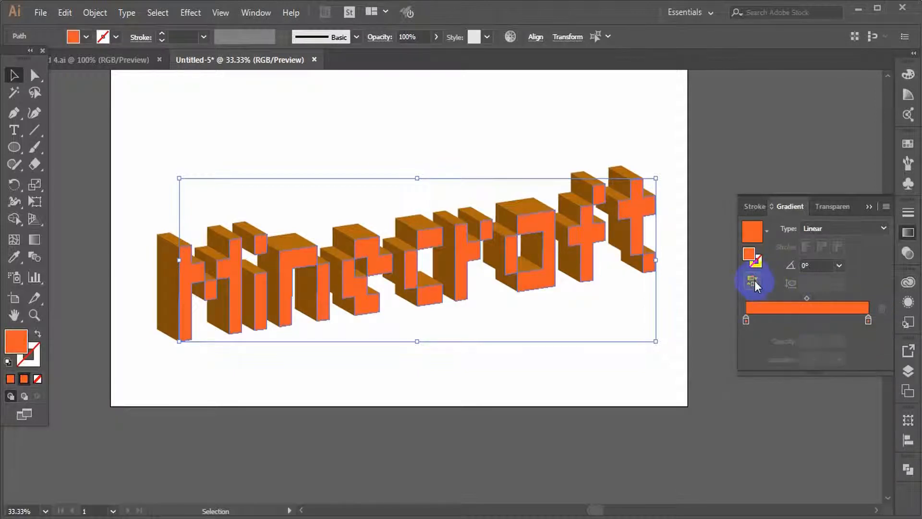
Change both color stops of the front-face gradient from red-orange to shades of orange.
{"action": "double_click", "coordinate": [868, 320]}
{"action": "left_click", "coordinate": [693, 370]}
{"action": "left_click_drag", "start_coordinate": [716, 467], "coordinate": [722, 466]}
{"action": "double_click", "coordinate": [747, 320]}
{"action": "left_click", "coordinate": [719, 464]}
{"action": "double_click", "coordinate": [868, 321]}
{"action": "left_click", "coordinate": [722, 463]}
{"action": "left_click", "coordinate": [614, 386]}
Refine the front-face gradient to run from bright orange FF8700 to a darker orange.
{"action": "double_click", "coordinate": [747, 320]}
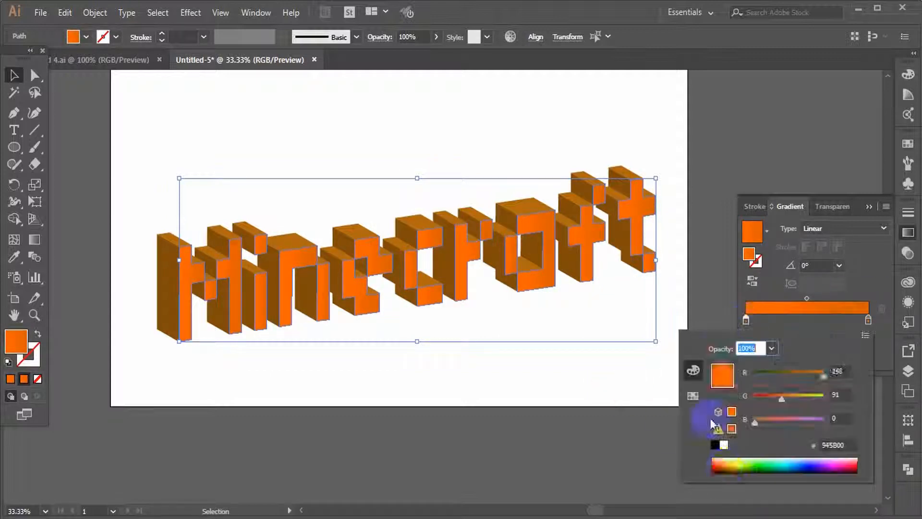
{"action": "left_click", "coordinate": [728, 466]}
{"action": "left_click", "coordinate": [728, 461]}
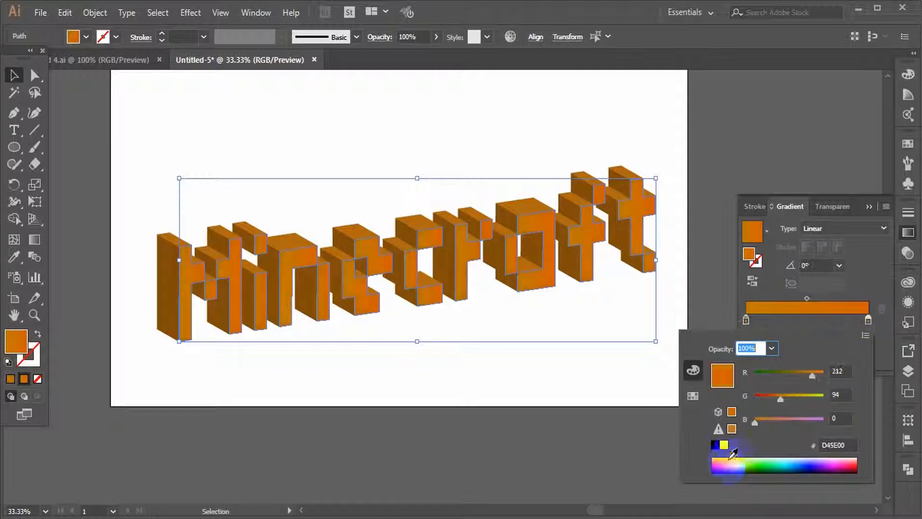
{"action": "left_click", "coordinate": [725, 462]}
{"action": "left_click", "coordinate": [745, 320]}
{"action": "double_click", "coordinate": [867, 320]}
{"action": "left_click", "coordinate": [720, 466]}
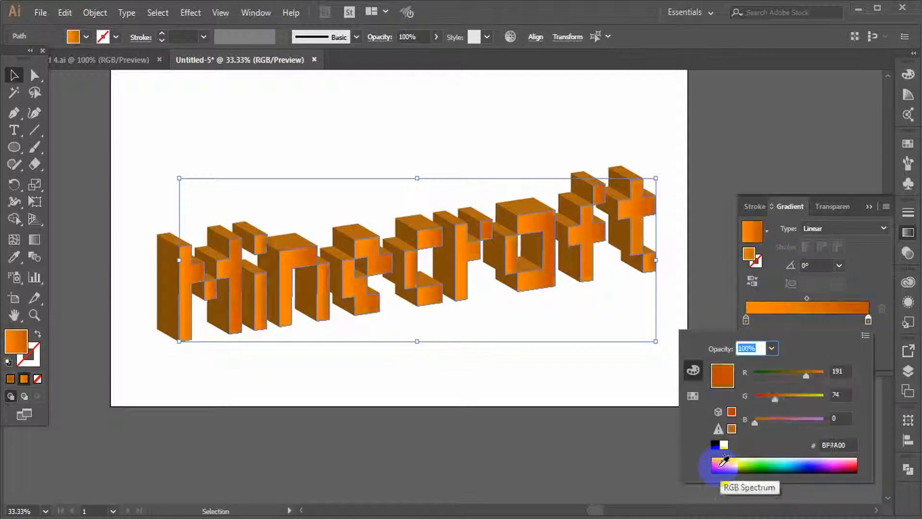
{"action": "left_click", "coordinate": [723, 463]}
{"action": "left_click", "coordinate": [724, 466]}
{"action": "left_click", "coordinate": [724, 468]}
{"action": "left_click", "coordinate": [457, 388]}
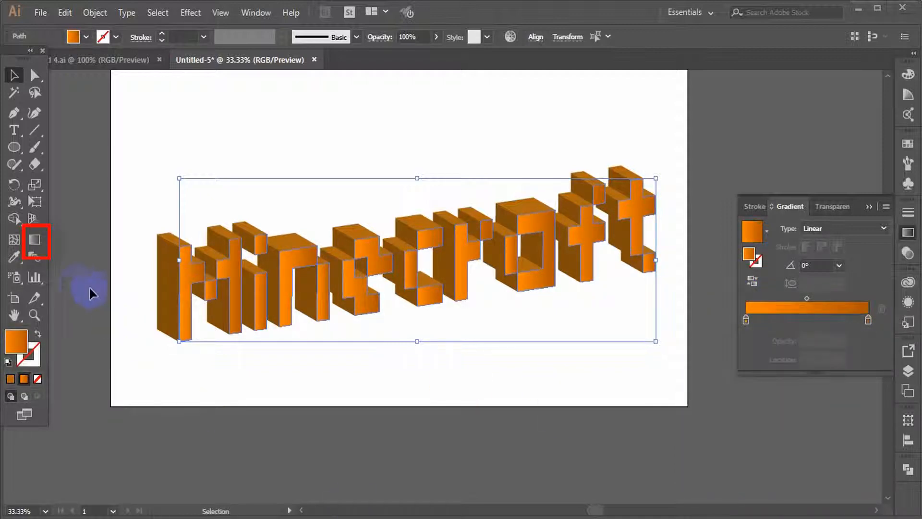
Redirect the gradient with the Gradient tool, running it from the top to the bottom of the front faces, and deselect them.
{"action": "left_click", "coordinate": [34, 239]}
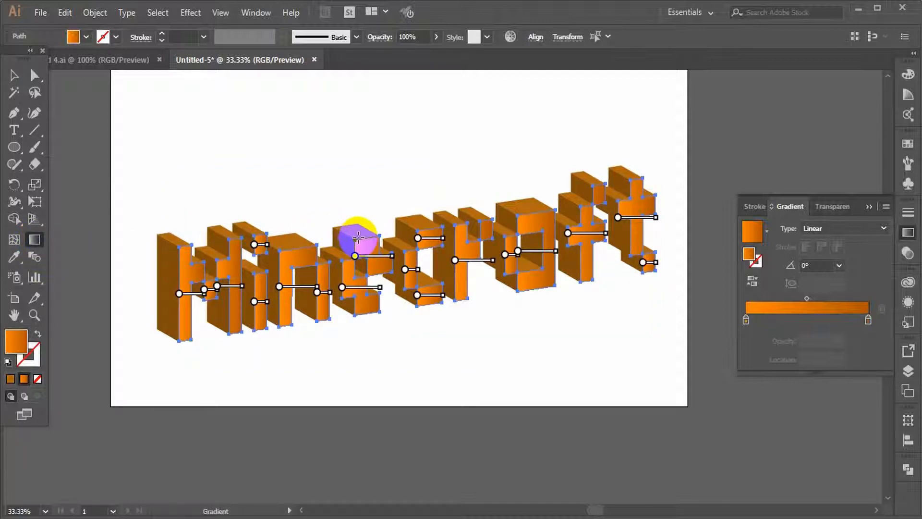
{"action": "left_click_drag", "start_coordinate": [359, 237], "coordinate": [361, 316]}
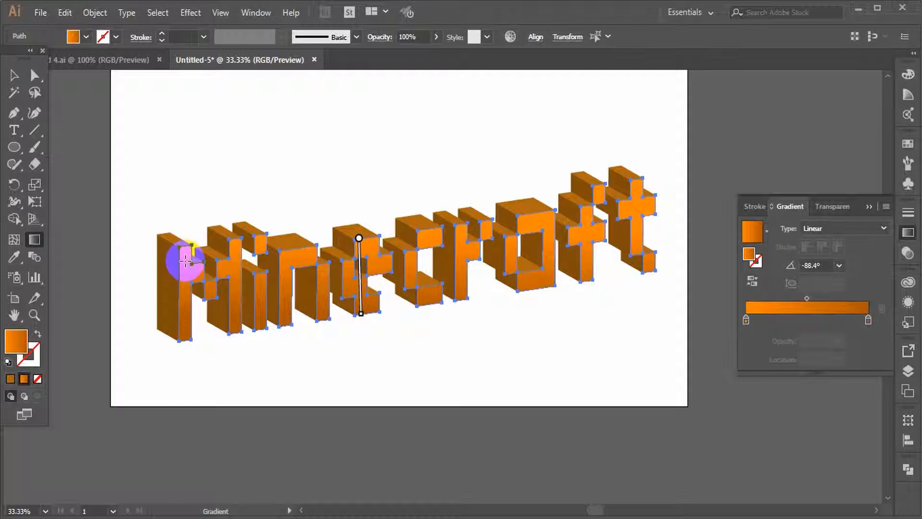
{"action": "left_click", "coordinate": [14, 75]}
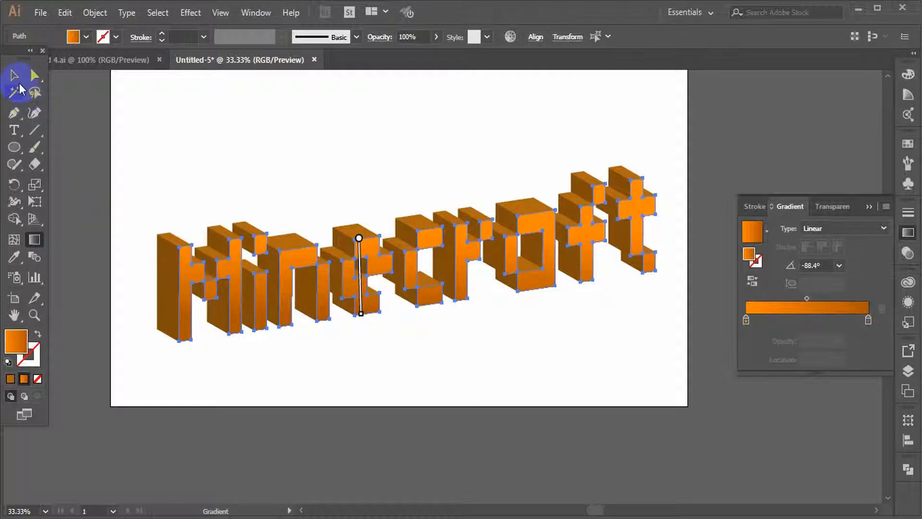
{"action": "left_click", "coordinate": [294, 157]}
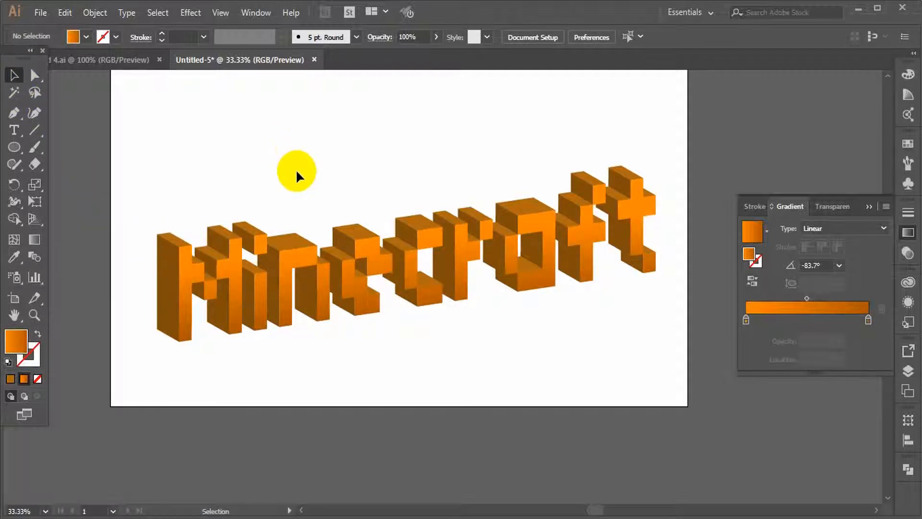
Select the top face of the letter n and extend the selection to all shapes with the same fill color.
{"action": "left_click", "coordinate": [284, 229]}
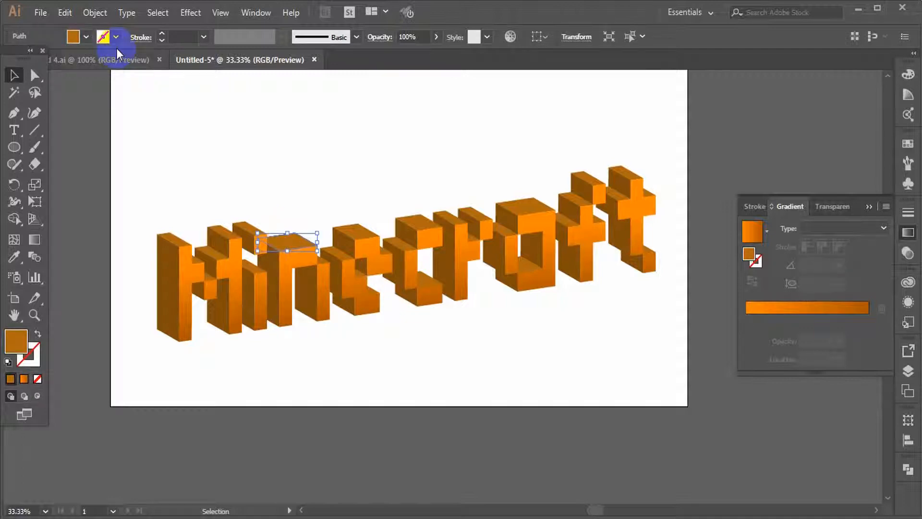
{"action": "left_click", "coordinate": [152, 14]}
{"action": "mouse_move", "coordinate": [206, 150]}
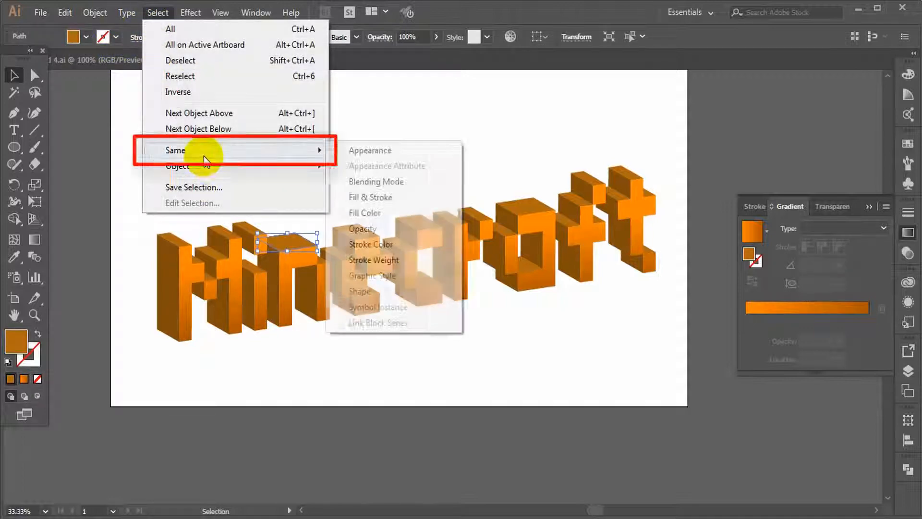
{"action": "left_click", "coordinate": [381, 212]}
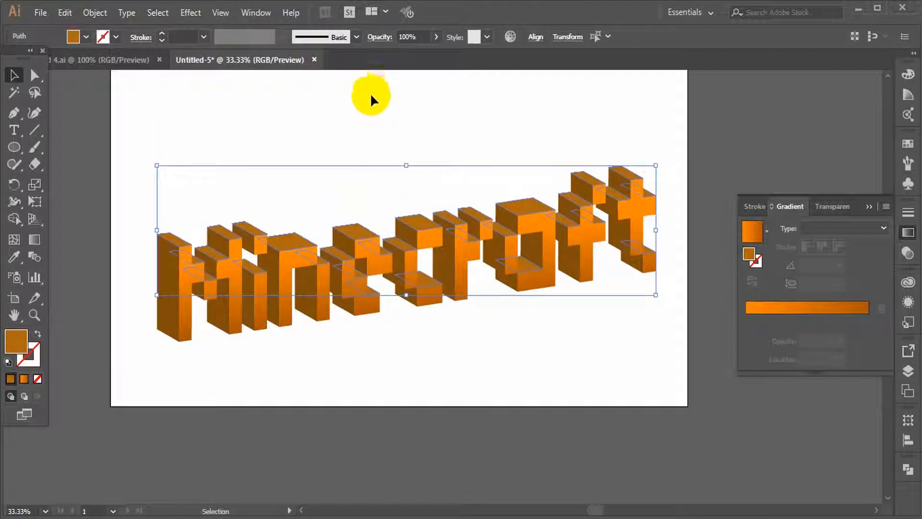
{"action": "key", "text": "a"}
{"action": "key", "text": "v"}
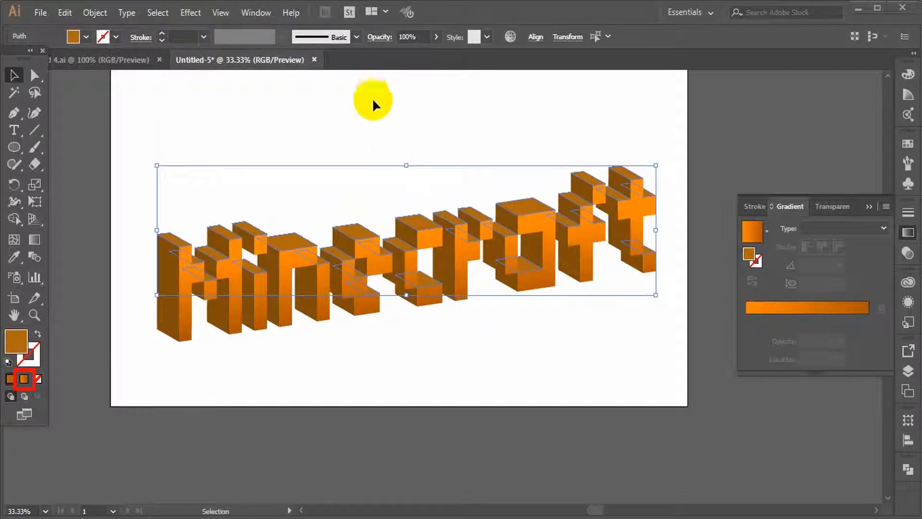
Apply a reversed linear gradient to the selected top faces and set its end color stop to FF5100.
{"action": "left_click", "coordinate": [23, 384]}
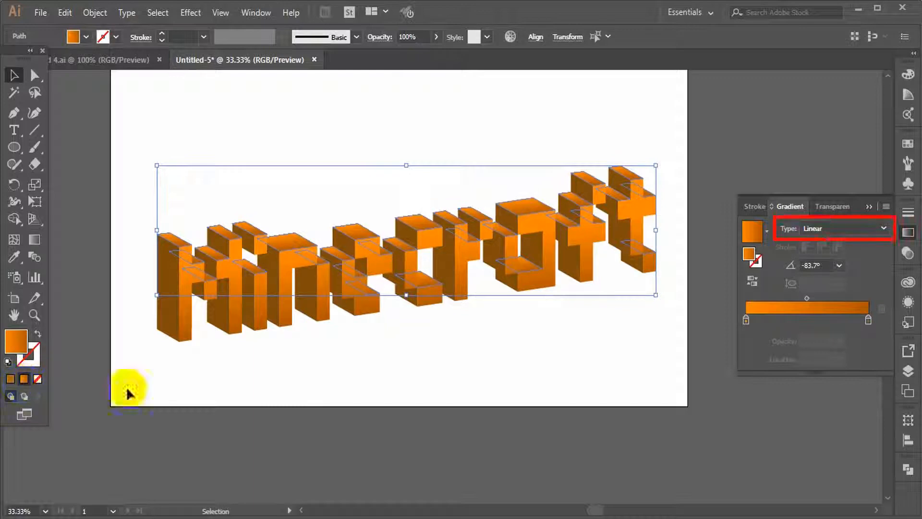
{"action": "left_click", "coordinate": [750, 282]}
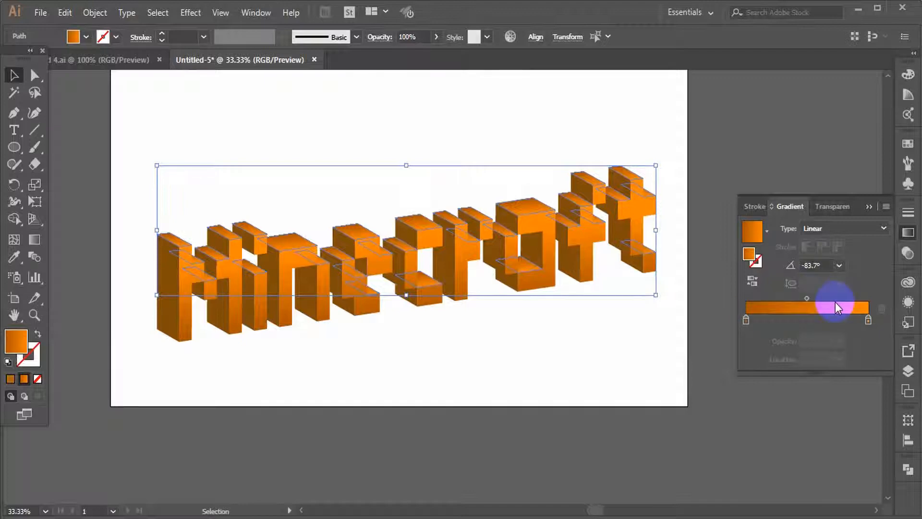
{"action": "double_click", "coordinate": [868, 319]}
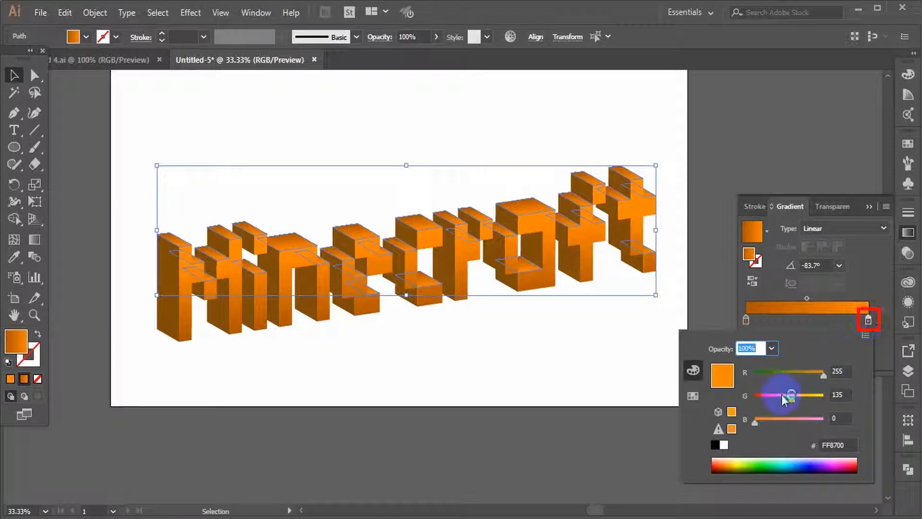
{"action": "left_click_drag", "start_coordinate": [782, 396], "coordinate": [777, 396]}
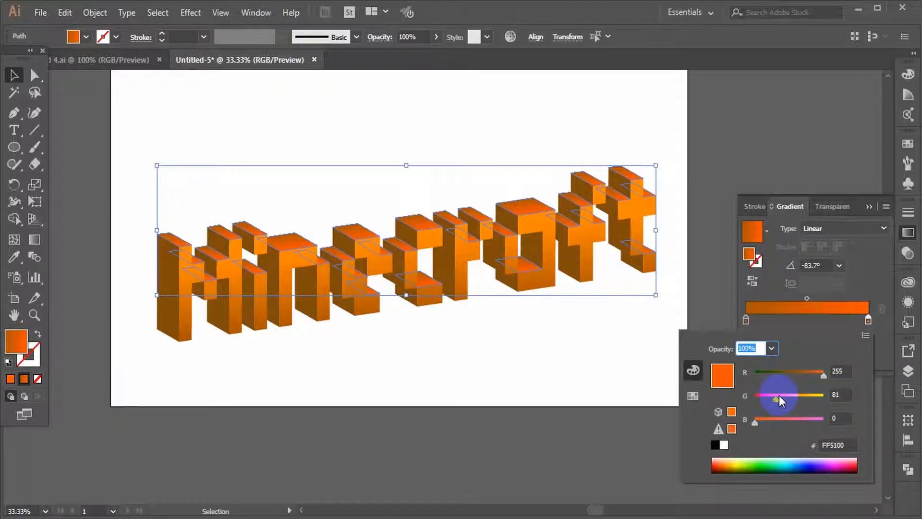
{"action": "left_click", "coordinate": [826, 267]}
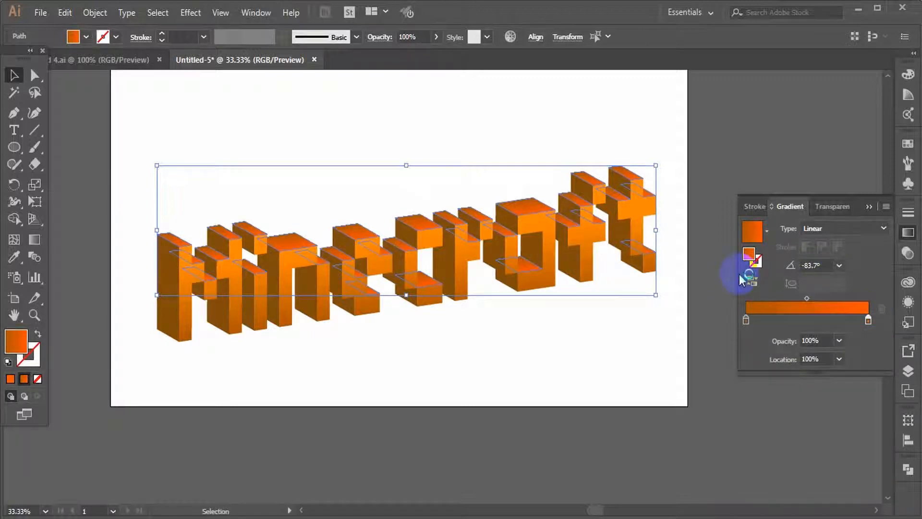
Set the top-face gradient's angle to 180°, group the top faces and deselect them.
{"action": "left_click", "coordinate": [824, 266]}
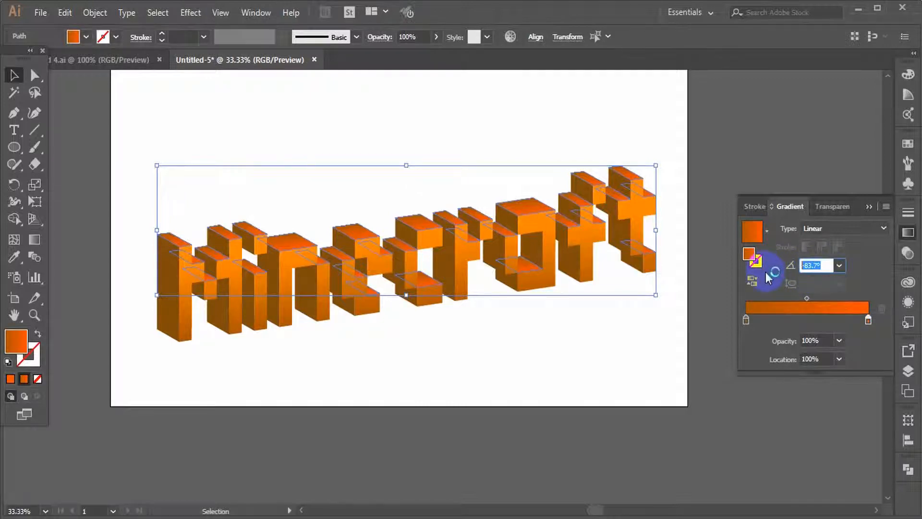
{"action": "type", "text": "180"}
{"action": "key", "text": "Return"}
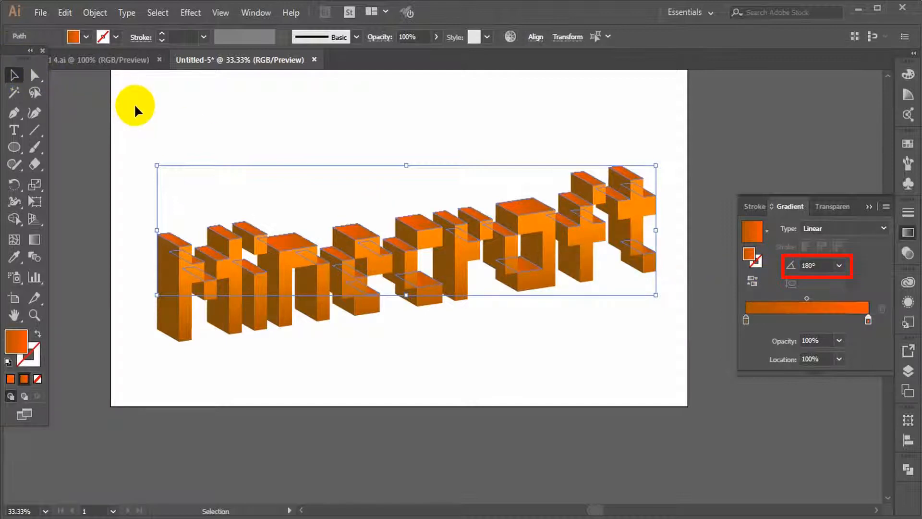
{"action": "key", "text": "ctrl+g"}
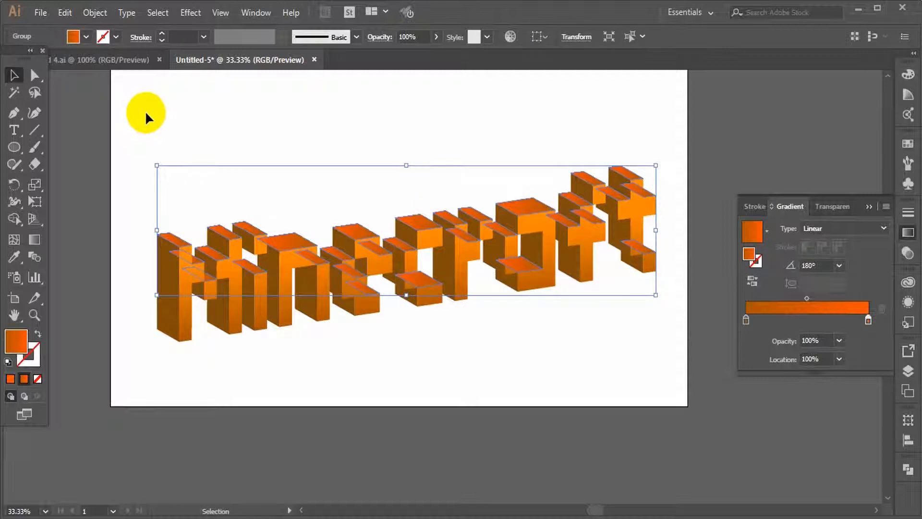
{"action": "left_click", "coordinate": [145, 110]}
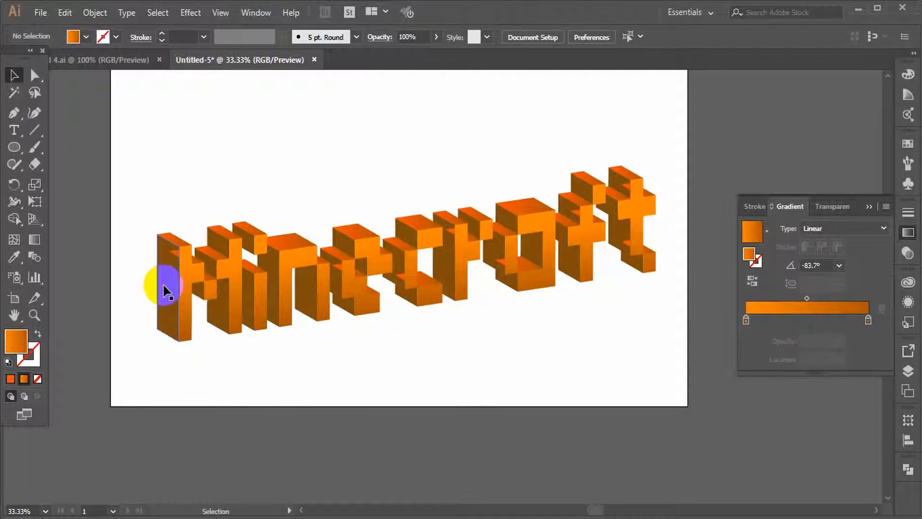
Select the letter M's left side face and extend the selection to all shapes with the same fill color.
{"action": "left_click", "coordinate": [163, 282]}
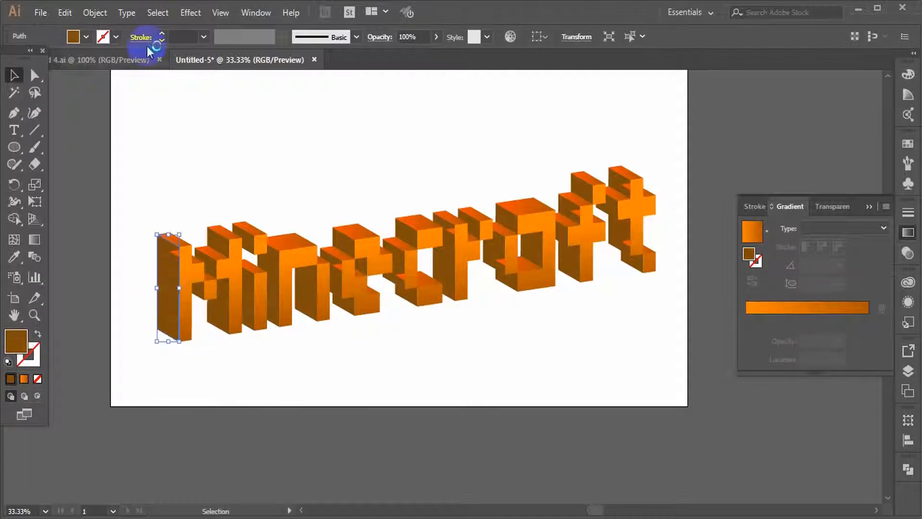
{"action": "left_click", "coordinate": [156, 13]}
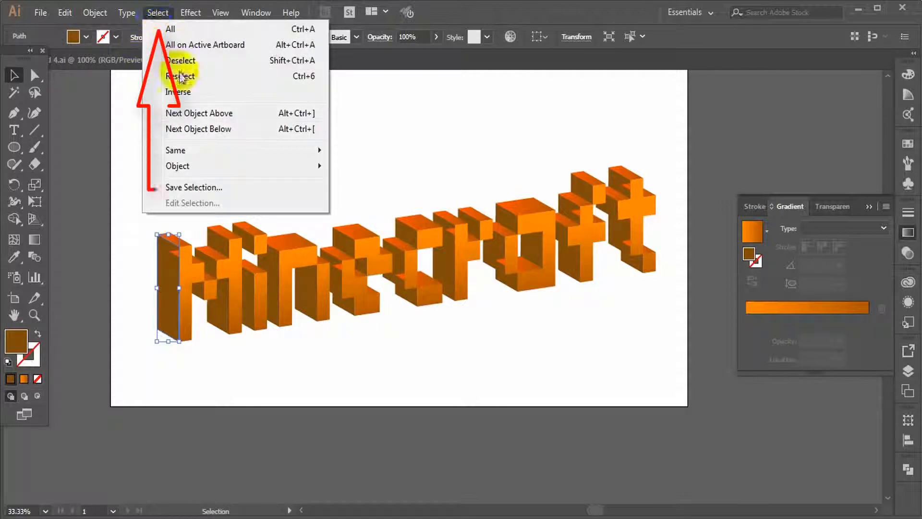
{"action": "mouse_move", "coordinate": [318, 149]}
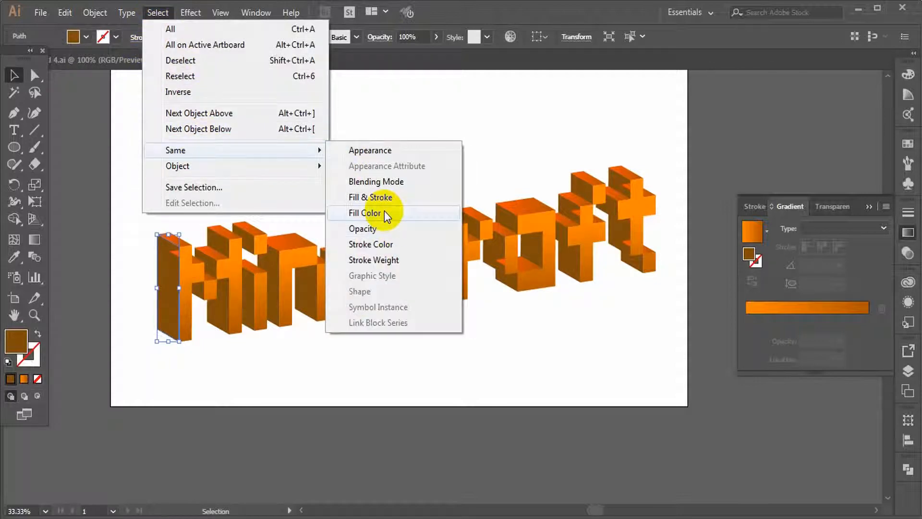
{"action": "left_click", "coordinate": [379, 212]}
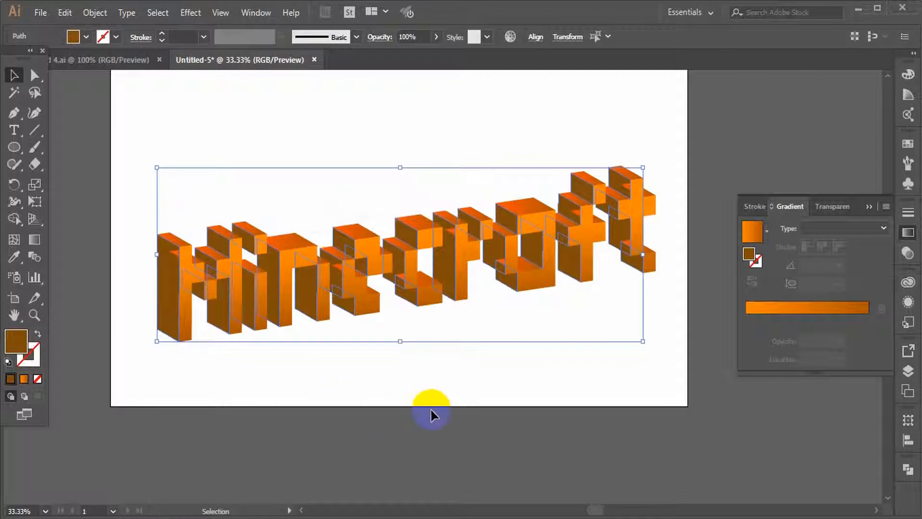
{"action": "key", "text": "a"}
{"action": "key", "text": "v"}
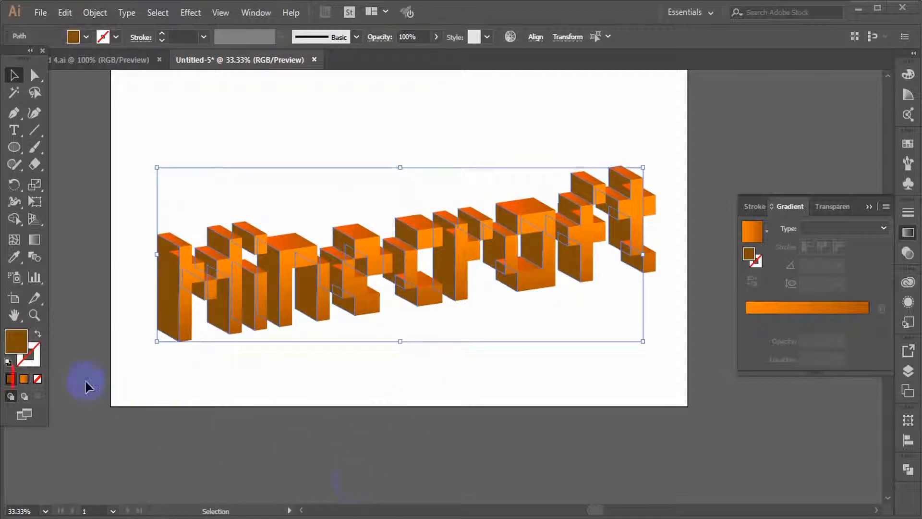
Apply a reversed linear gradient to the selected side faces and set its starting color stop to brownish orange AA6A00.
{"action": "left_click", "coordinate": [24, 381]}
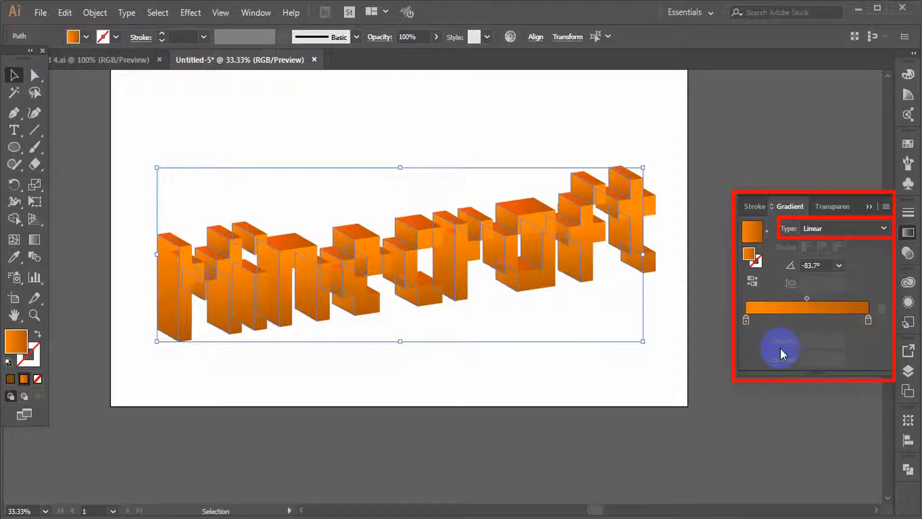
{"action": "left_click", "coordinate": [755, 281]}
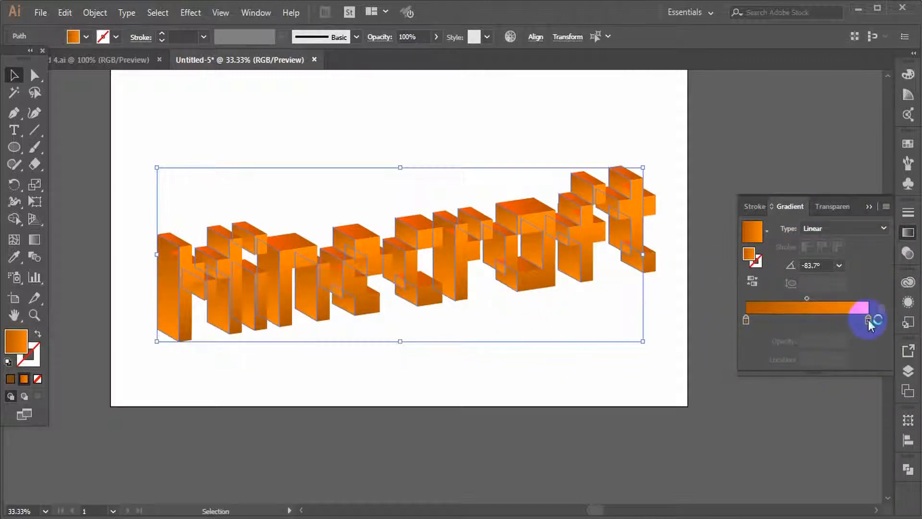
{"action": "left_click", "coordinate": [868, 320]}
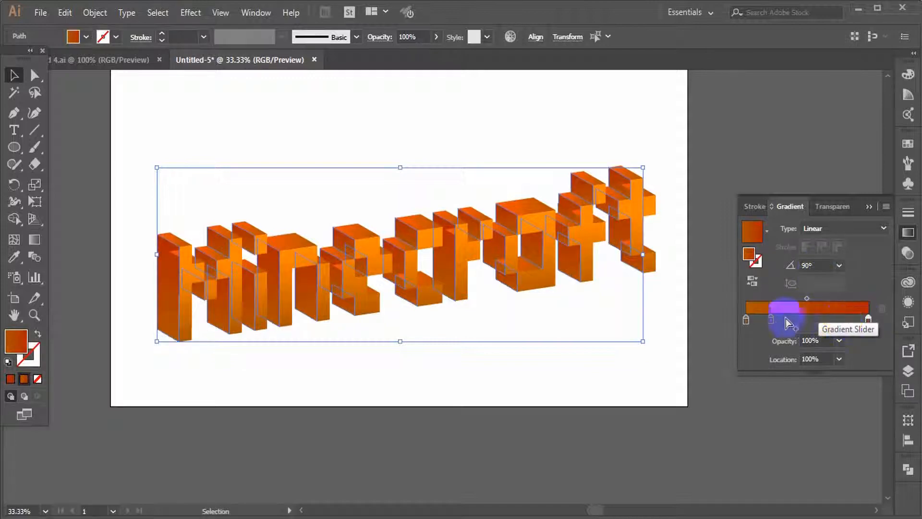
{"action": "double_click", "coordinate": [746, 320]}
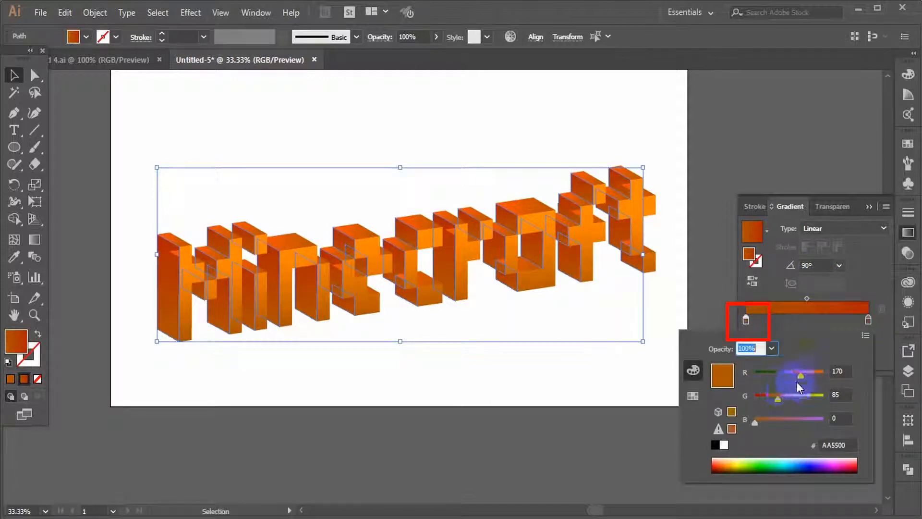
{"action": "left_click", "coordinate": [784, 395]}
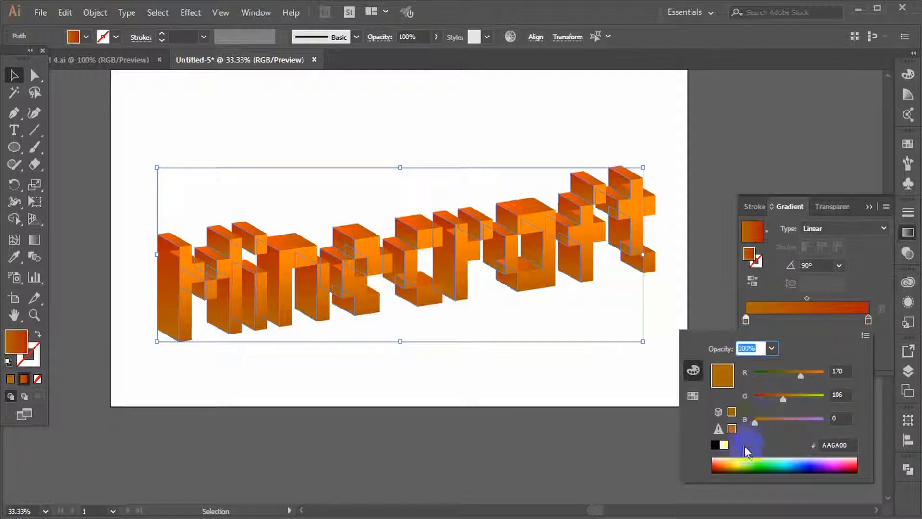
{"action": "left_click", "coordinate": [721, 464]}
Set the side-face gradient's end color stop to a dark red-orange with a red value of about 171.
{"action": "left_click", "coordinate": [868, 320]}
{"action": "double_click", "coordinate": [869, 319]}
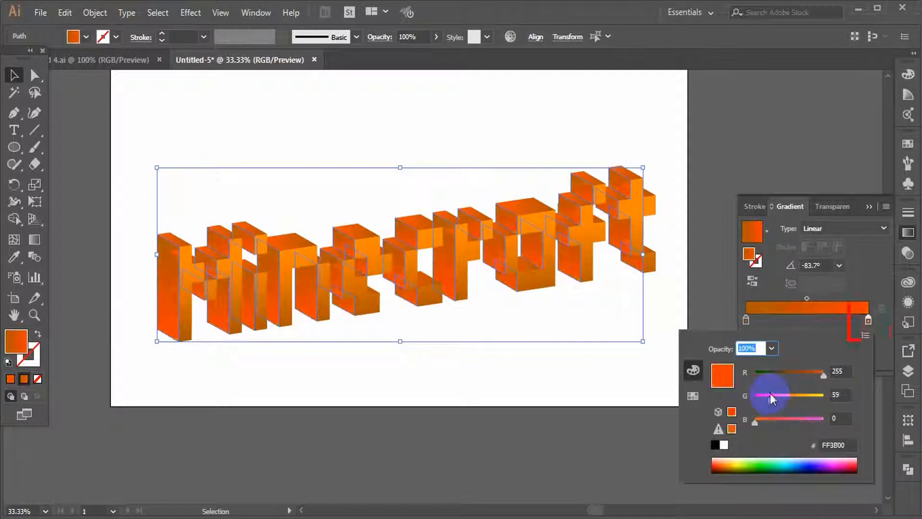
{"action": "left_click", "coordinate": [767, 394]}
{"action": "left_click", "coordinate": [801, 373]}
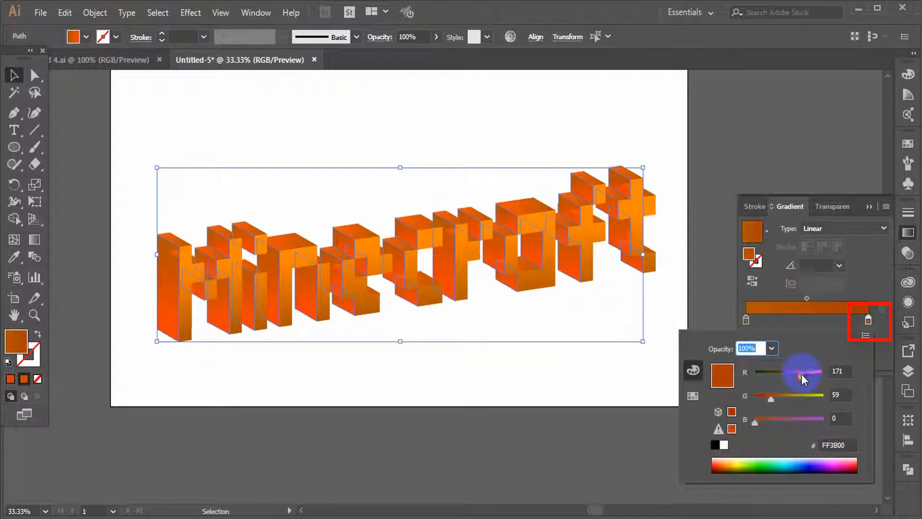
{"action": "left_click", "coordinate": [716, 468]}
{"action": "left_click", "coordinate": [624, 116]}
{"action": "double_click", "coordinate": [869, 320]}
{"action": "left_click", "coordinate": [719, 466]}
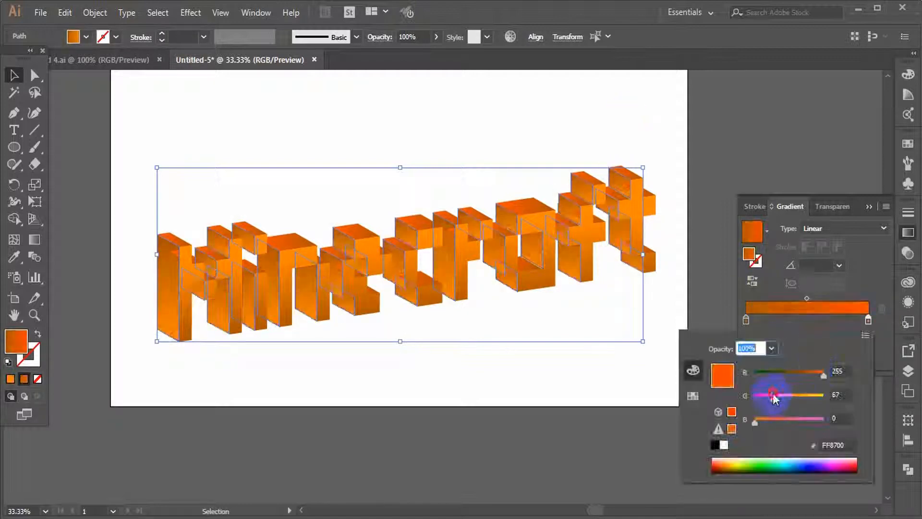
{"action": "left_click_drag", "start_coordinate": [823, 375], "coordinate": [802, 374]}
{"action": "left_click_drag", "start_coordinate": [776, 396], "coordinate": [766, 399]}
Set the side-face gradient's angle to 90° and group the side faces.
{"action": "left_click_drag", "start_coordinate": [823, 265], "coordinate": [774, 272]}
{"action": "type", "text": "90"}
{"action": "key", "text": "Return"}
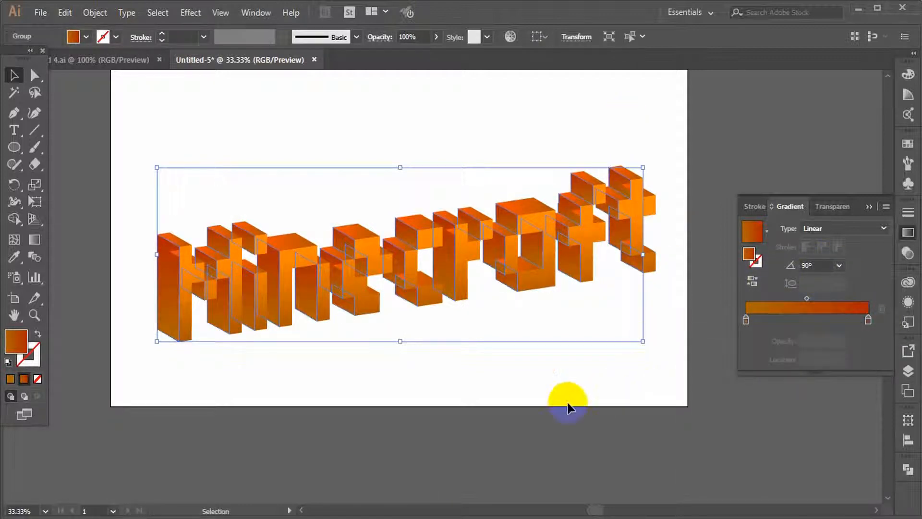
Select all the front, top and side faces of the Minecraft lettering and combine them into a single group.
{"action": "left_click", "coordinate": [549, 403]}
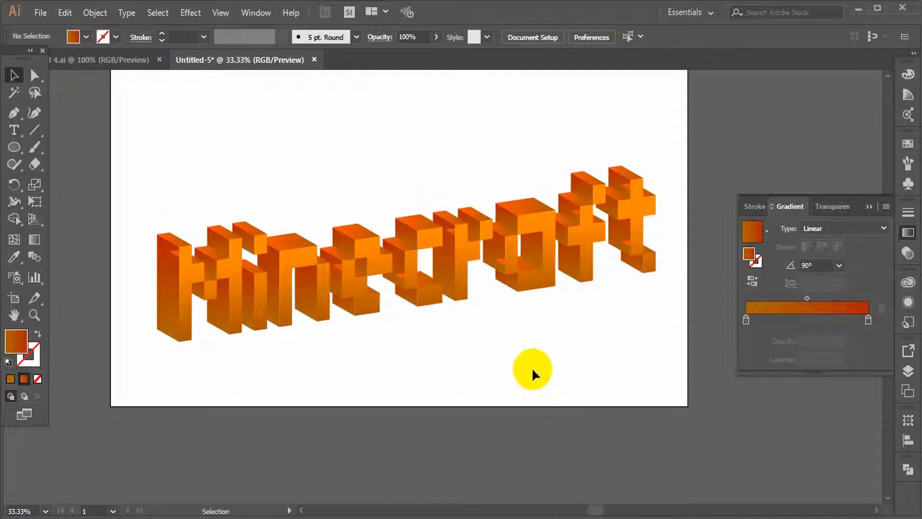
{"action": "scroll", "coordinate": [530, 365], "scroll_direction": "up", "scroll_amount": 3}
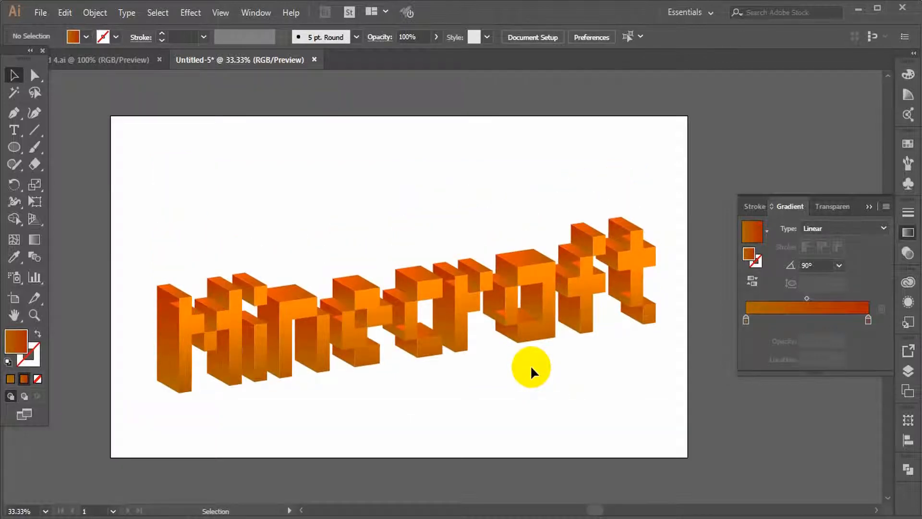
{"action": "left_click", "coordinate": [505, 330]}
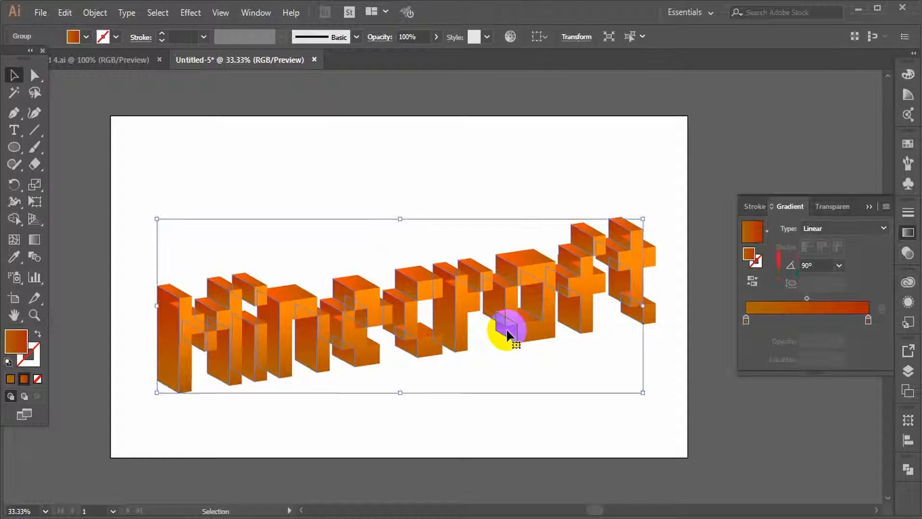
{"action": "left_click", "coordinate": [498, 423]}
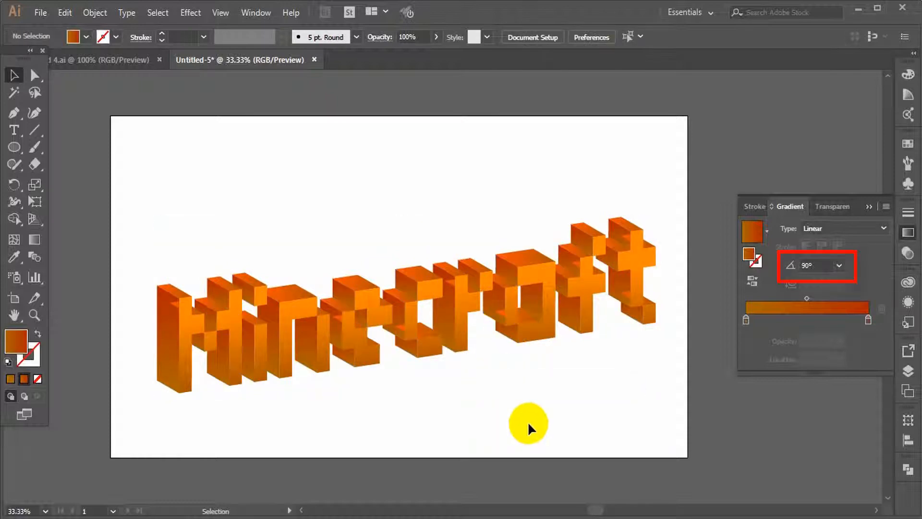
{"action": "left_click_drag", "start_coordinate": [677, 402], "coordinate": [77, 153]}
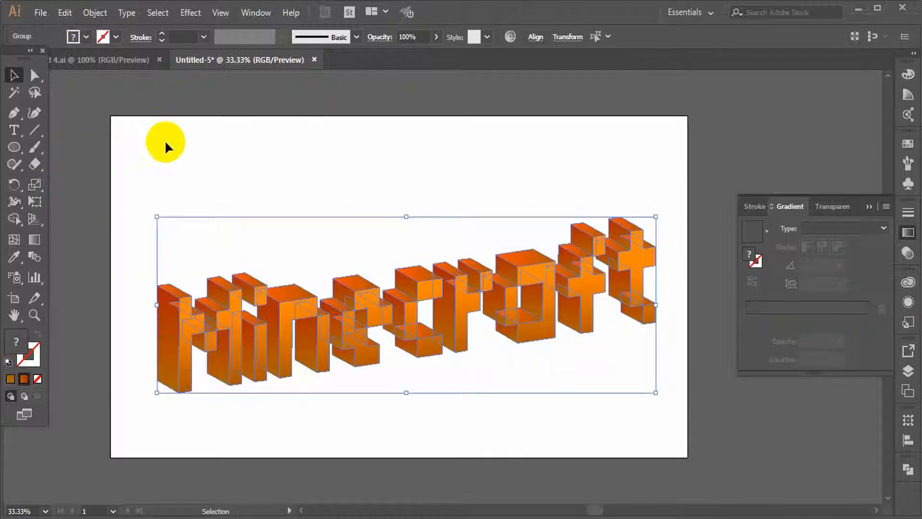
{"action": "key", "text": "ctrl"}
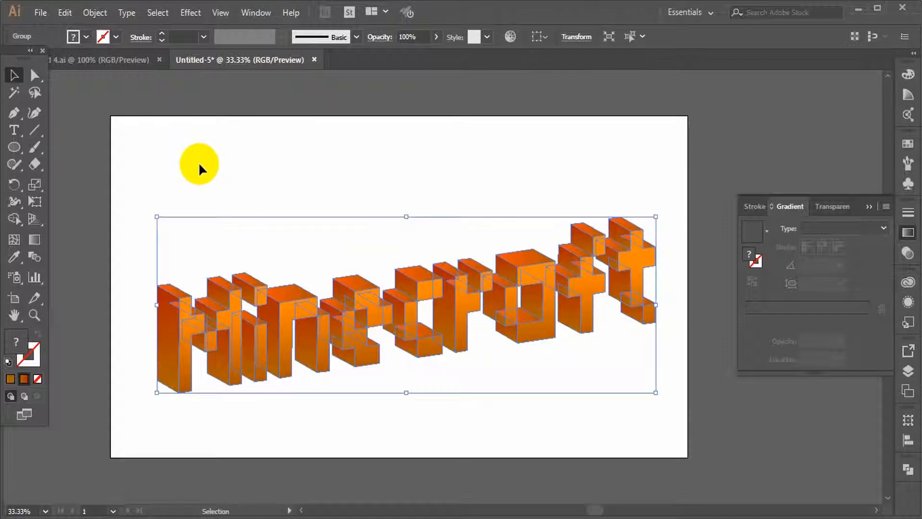
{"action": "left_click", "coordinate": [198, 162]}
{"action": "key", "text": "ctrl"}
{"action": "scroll", "coordinate": [393, 500], "scroll_direction": "down", "scroll_amount": 1}
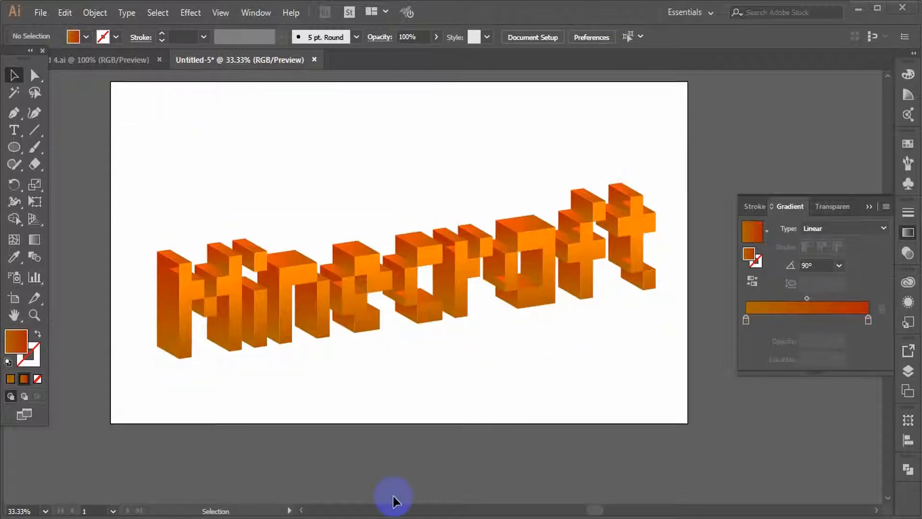
Nudge the grouped Minecraft lettering slightly upward on the artboard.
{"action": "left_click", "coordinate": [308, 285]}
{"action": "key", "text": "Up"}
{"action": "key", "text": "Up"}
{"action": "key", "text": "Up"}
{"action": "key", "text": "Up"}
{"action": "key", "text": "Up"}
{"action": "key", "text": "Up"}
{"action": "key", "text": "Up"}
{"action": "key", "text": "Up"}
{"action": "key", "text": "Up"}
{"action": "key", "text": "Up"}
{"action": "key", "text": "Up"}
{"action": "key", "text": "Up"}
{"action": "key", "text": "Up"}
{"action": "key", "text": "Up"}
{"action": "key", "text": "Up"}
{"action": "key", "text": "Up"}
{"action": "key", "text": "Up"}
{"action": "key", "text": "Up"}
{"action": "key", "text": "Up"}
{"action": "key", "text": "Up"}
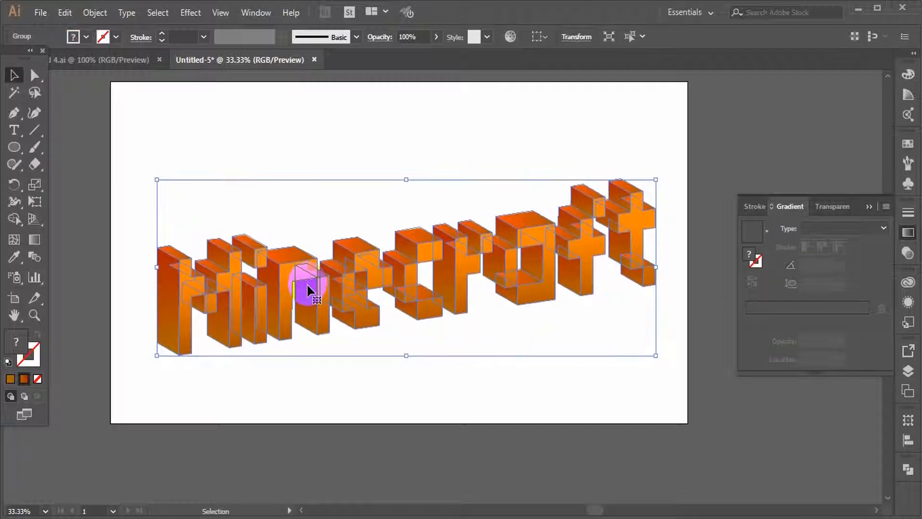
{"action": "key", "text": "Up"}
{"action": "key", "text": "Up"}
{"action": "key", "text": "Up"}
{"action": "key", "text": "Up"}
{"action": "key", "text": "Up"}
{"action": "key", "text": "Up"}
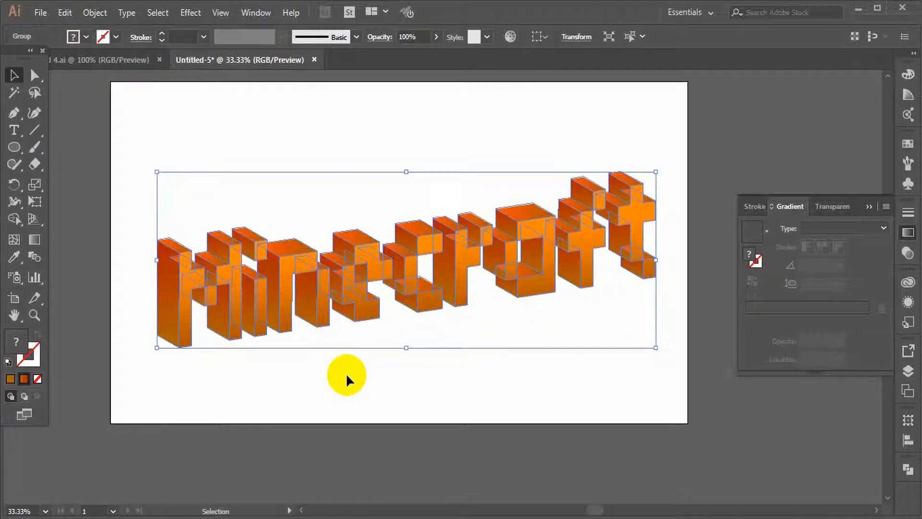
{"action": "left_click", "coordinate": [347, 383]}
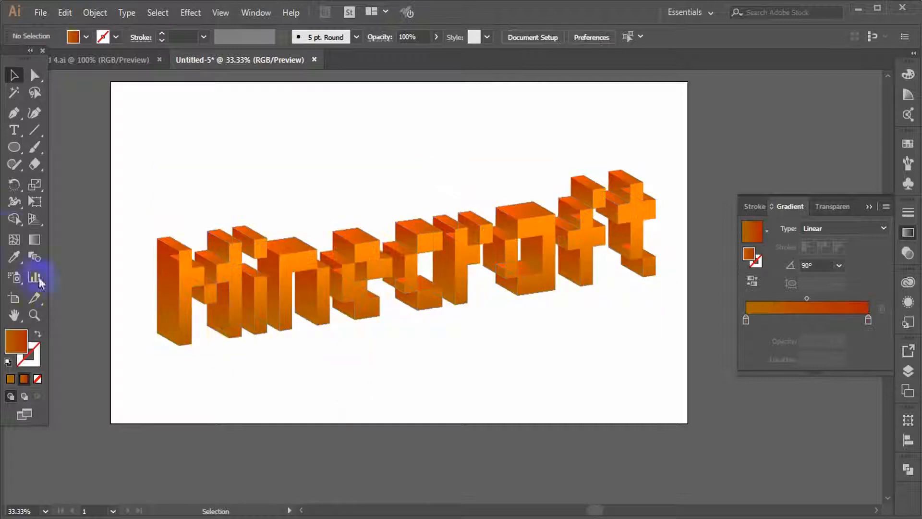
Draw a white rectangle covering the whole artboard and send it behind the lettering.
{"action": "left_click", "coordinate": [13, 155]}
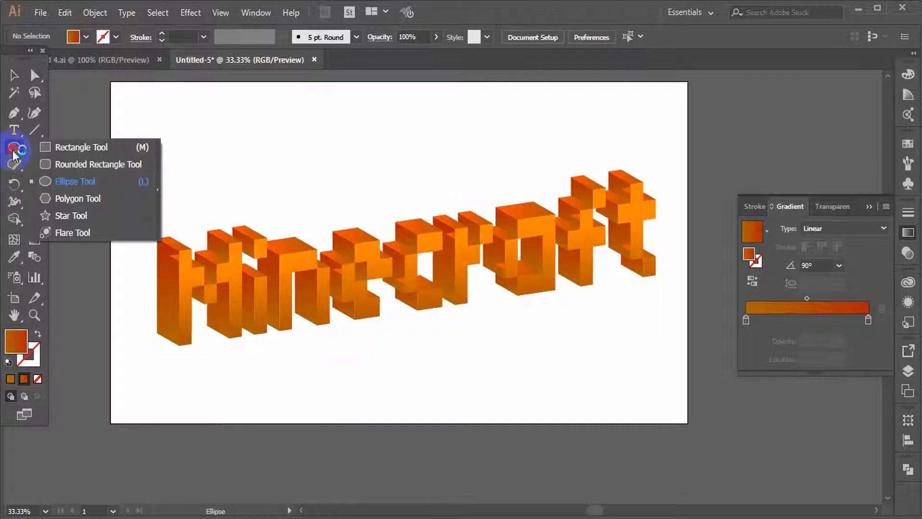
{"action": "left_click", "coordinate": [63, 152]}
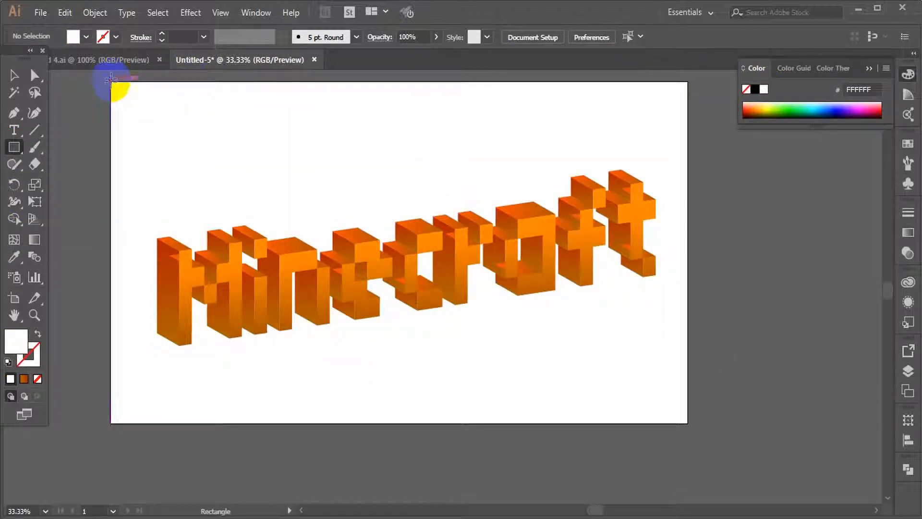
{"action": "left_click_drag", "start_coordinate": [112, 82], "coordinate": [687, 423]}
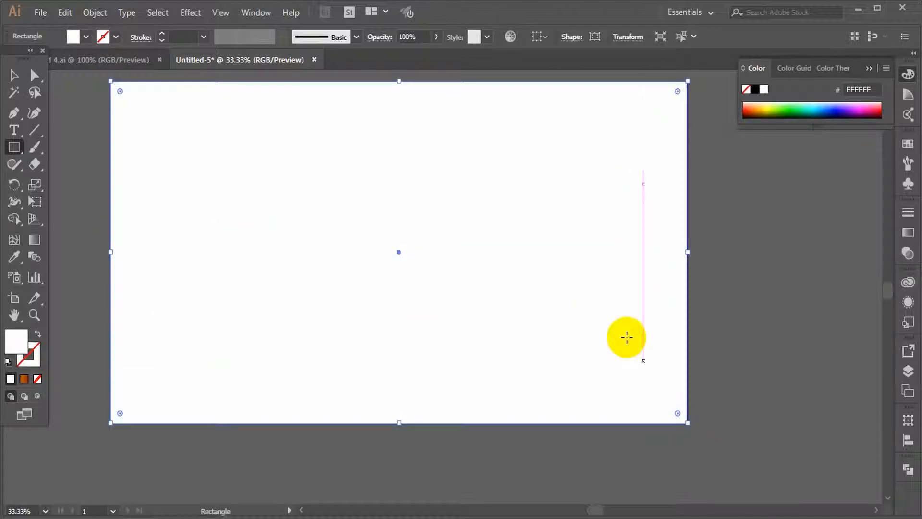
{"action": "right_click", "coordinate": [576, 277]}
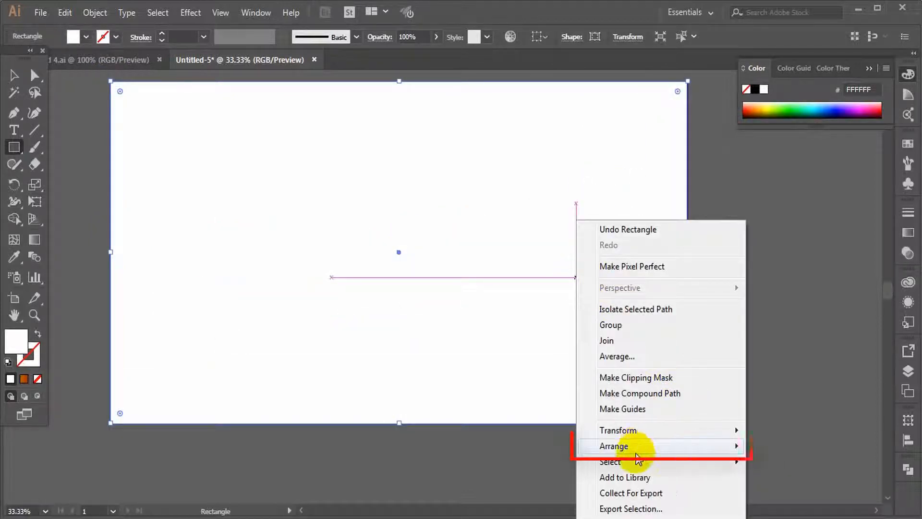
{"action": "mouse_move", "coordinate": [634, 447]}
{"action": "left_click", "coordinate": [792, 493]}
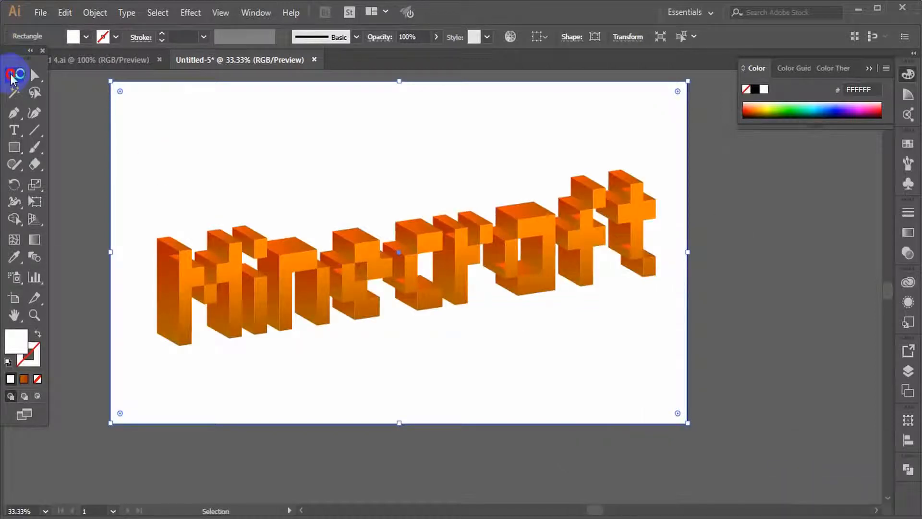
Fill the background rectangle with a radial gradient and set its starting color stop to sky blue 00B2E9.
{"action": "left_click", "coordinate": [25, 379]}
{"action": "left_click", "coordinate": [822, 230]}
{"action": "left_click", "coordinate": [820, 256]}
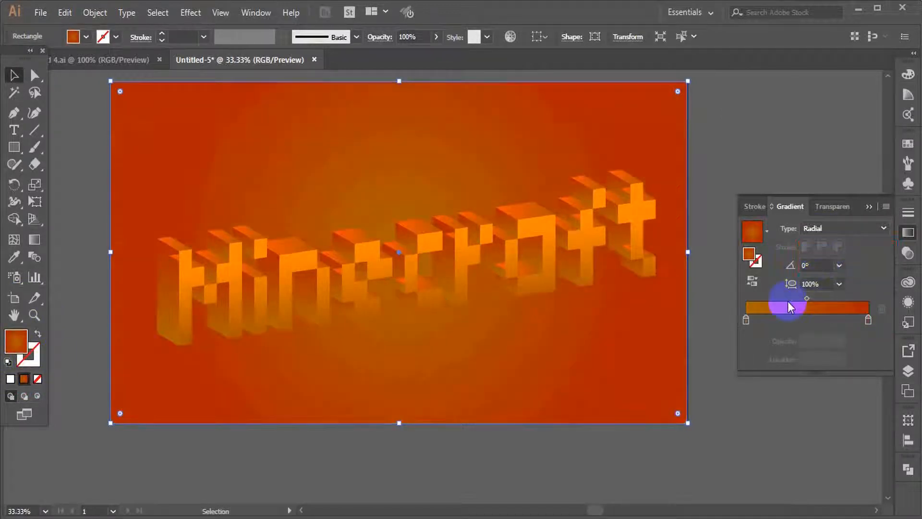
{"action": "double_click", "coordinate": [746, 321]}
{"action": "left_click", "coordinate": [791, 464]}
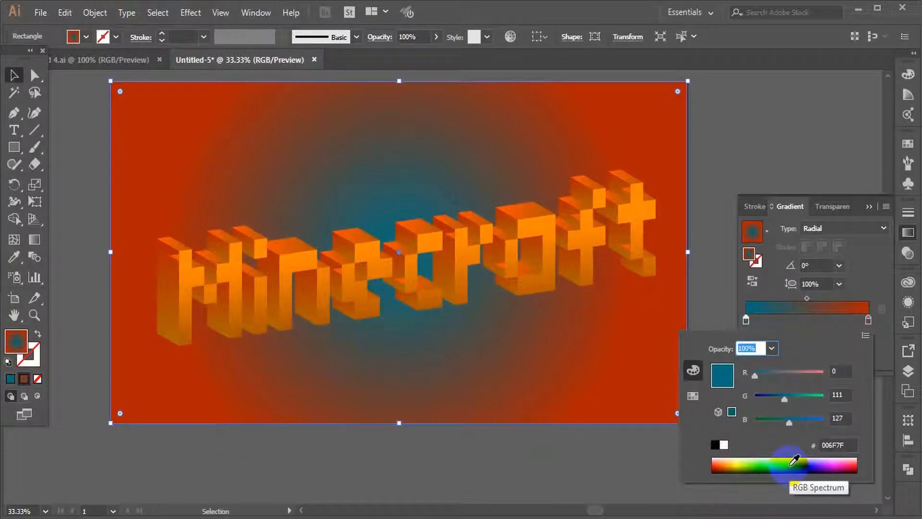
{"action": "left_click", "coordinate": [795, 460]}
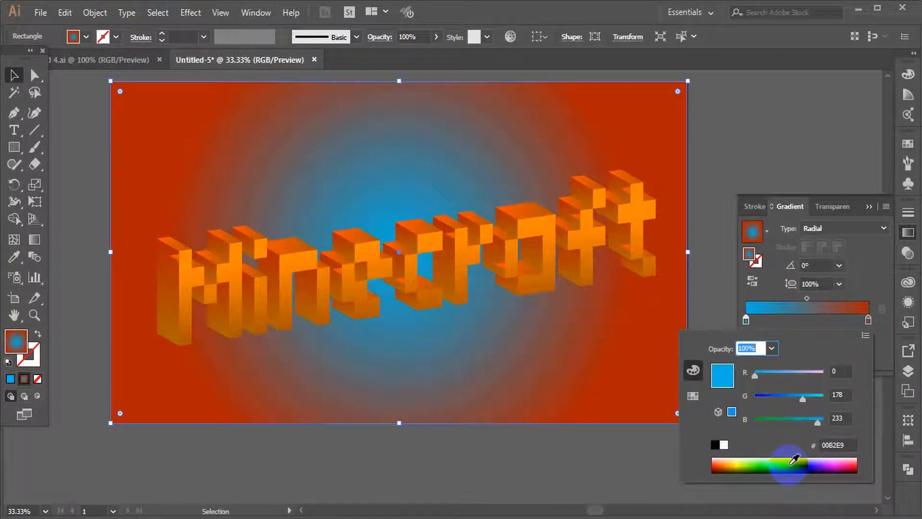
Set the background gradient's end color stop to a bright, saturated blue.
{"action": "double_click", "coordinate": [868, 320]}
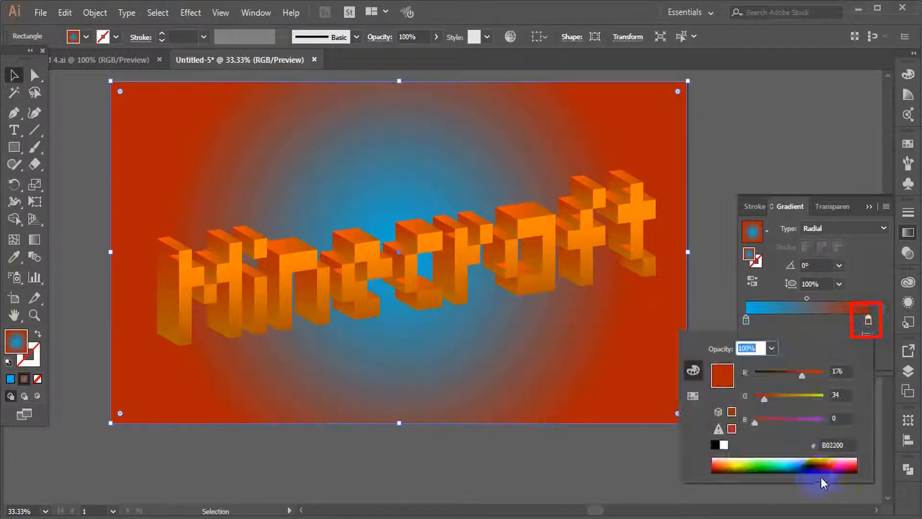
{"action": "left_click", "coordinate": [796, 464]}
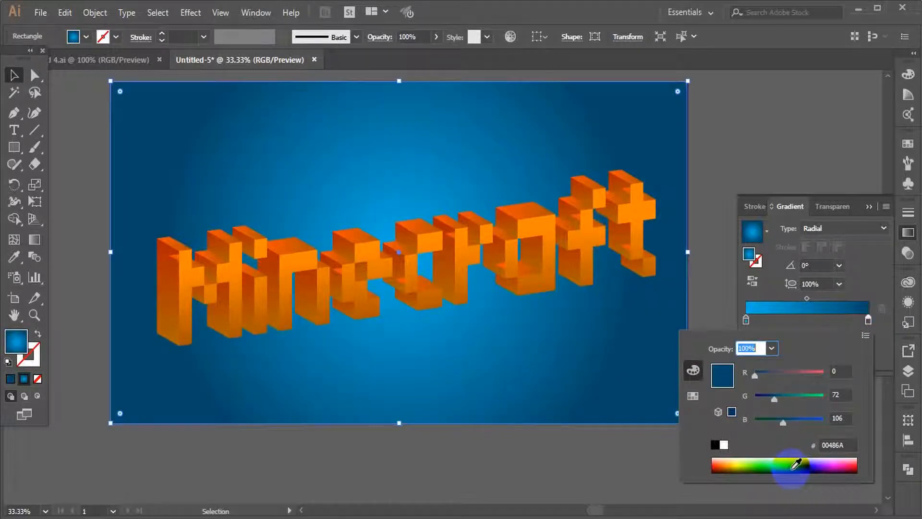
{"action": "left_click", "coordinate": [795, 463]}
Lighten the background gradient's starting color stop to pale blue BFF6FF.
{"action": "double_click", "coordinate": [745, 320]}
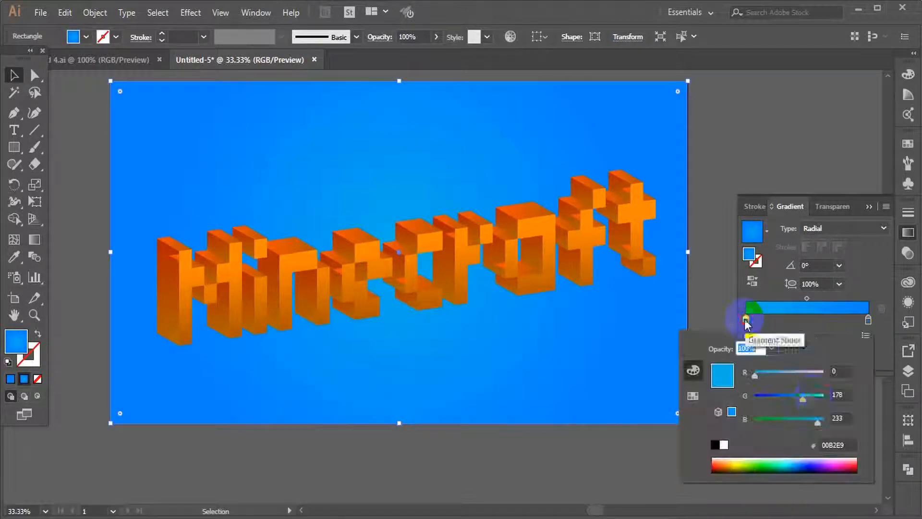
{"action": "left_click_drag", "start_coordinate": [804, 399], "coordinate": [823, 397]}
{"action": "left_click", "coordinate": [788, 458]}
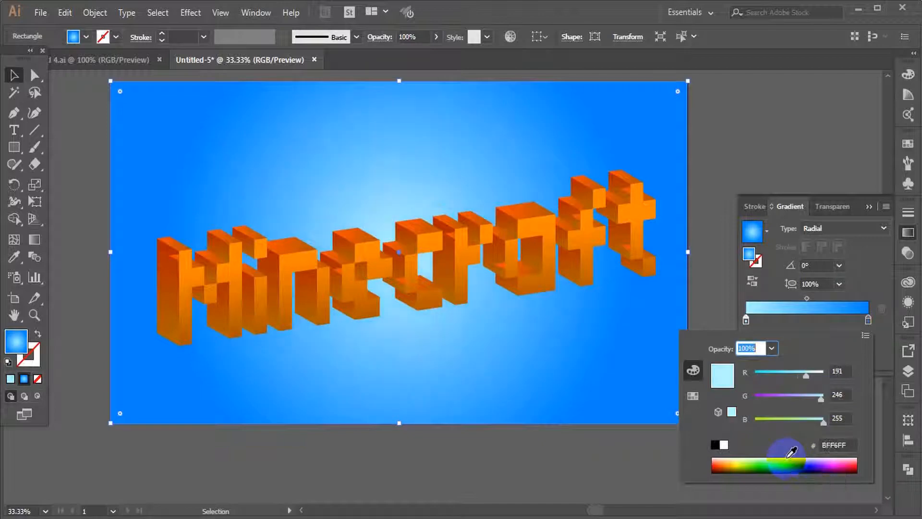
{"action": "left_click", "coordinate": [144, 215]}
Use the Gradient tool to move the radial gradient's light center behind the letter M, fading to blue before the word's middle.
{"action": "left_click", "coordinate": [39, 244]}
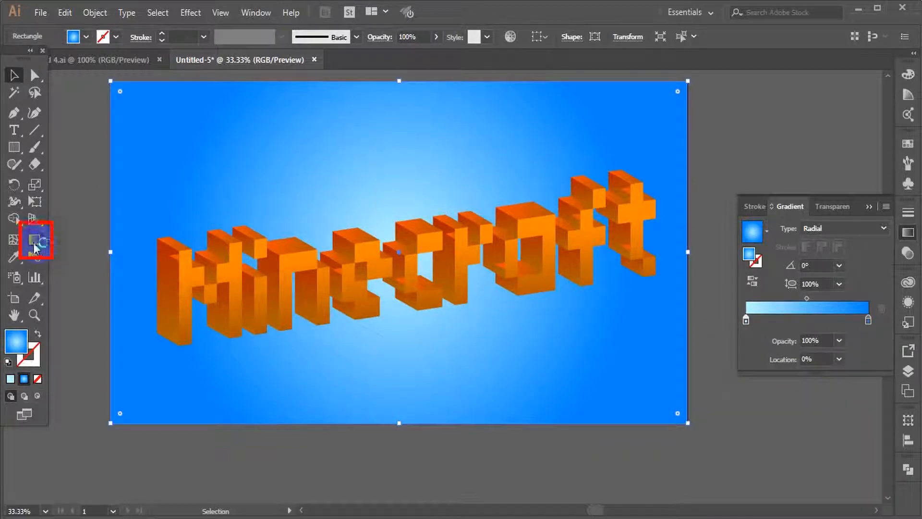
{"action": "mouse_move", "coordinate": [399, 253]}
{"action": "left_mouse_down"}
{"action": "mouse_move", "coordinate": [412, 247]}
{"action": "mouse_move", "coordinate": [402, 257]}
{"action": "mouse_move", "coordinate": [208, 269]}
{"action": "mouse_move", "coordinate": [196, 248]}
{"action": "left_mouse_up"}
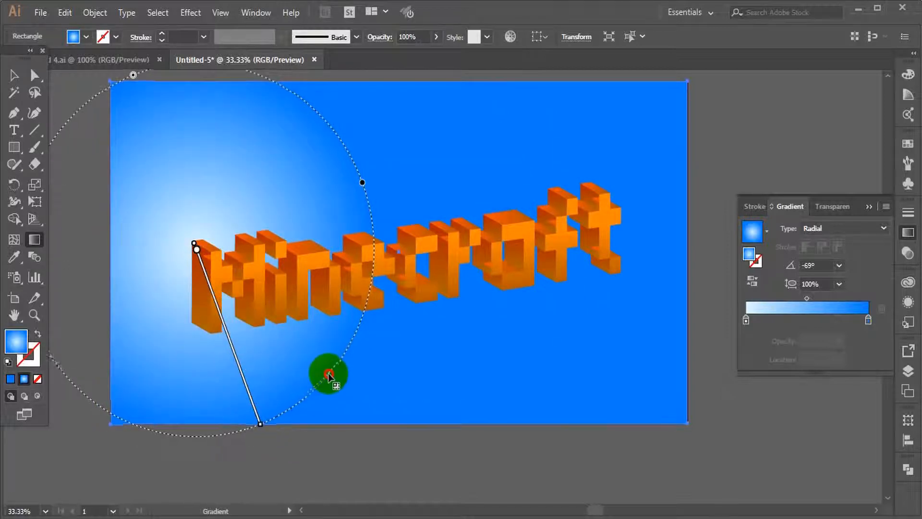
{"action": "left_click_drag", "start_coordinate": [185, 244], "coordinate": [430, 242]}
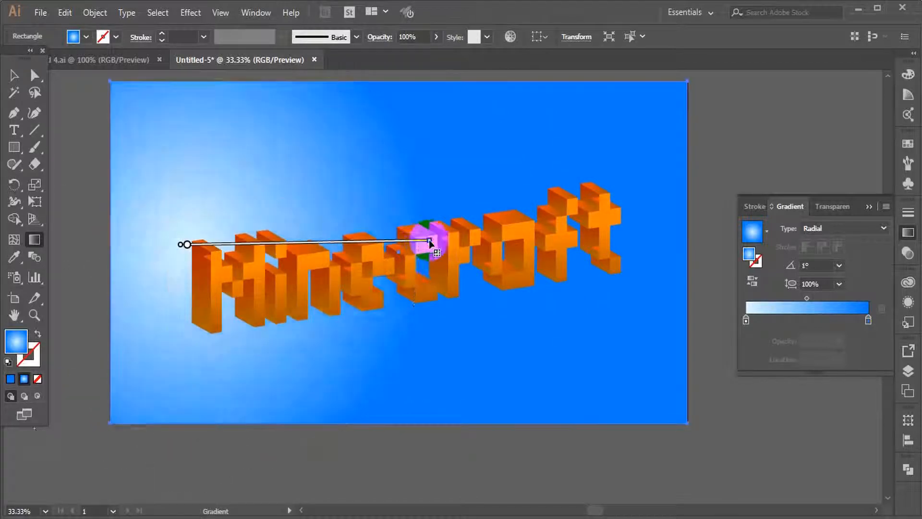
{"action": "left_click_drag", "start_coordinate": [193, 218], "coordinate": [372, 237]}
{"action": "left_click_drag", "start_coordinate": [183, 253], "coordinate": [323, 263]}
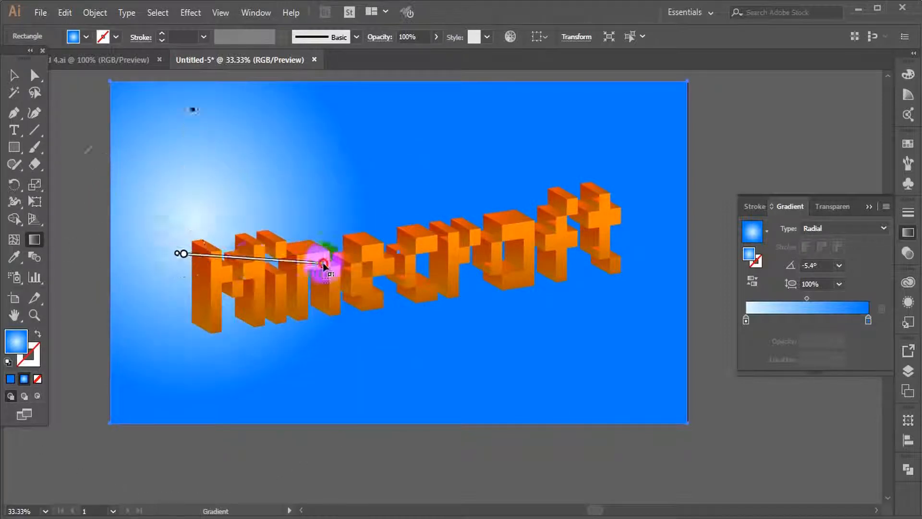
{"action": "left_click_drag", "start_coordinate": [191, 243], "coordinate": [364, 260]}
{"action": "left_click", "coordinate": [14, 75]}
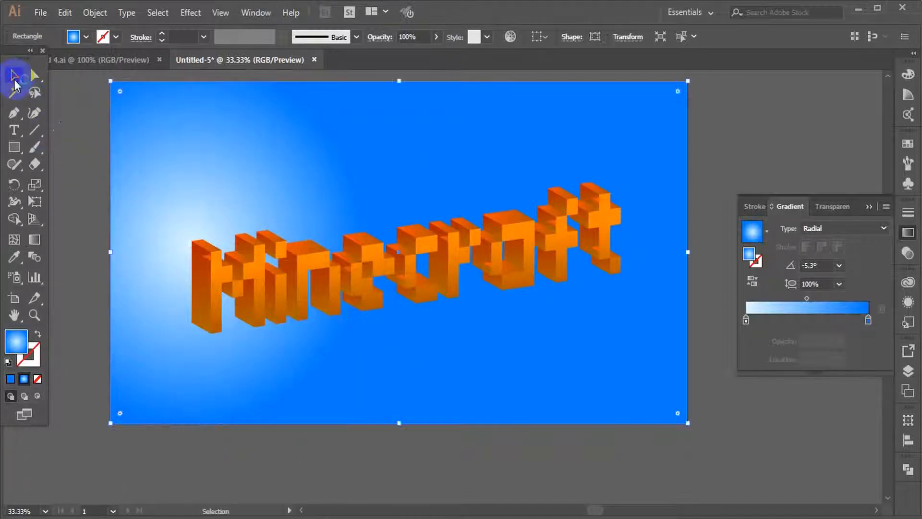
{"action": "left_click", "coordinate": [34, 239]}
{"action": "left_click", "coordinate": [206, 265]}
{"action": "left_click_drag", "start_coordinate": [206, 264], "coordinate": [369, 259]}
Draw a circle about 1786 px wide centered on the gradient's light area, with no fill and a white 1 pt stroke.
{"action": "left_click", "coordinate": [14, 146]}
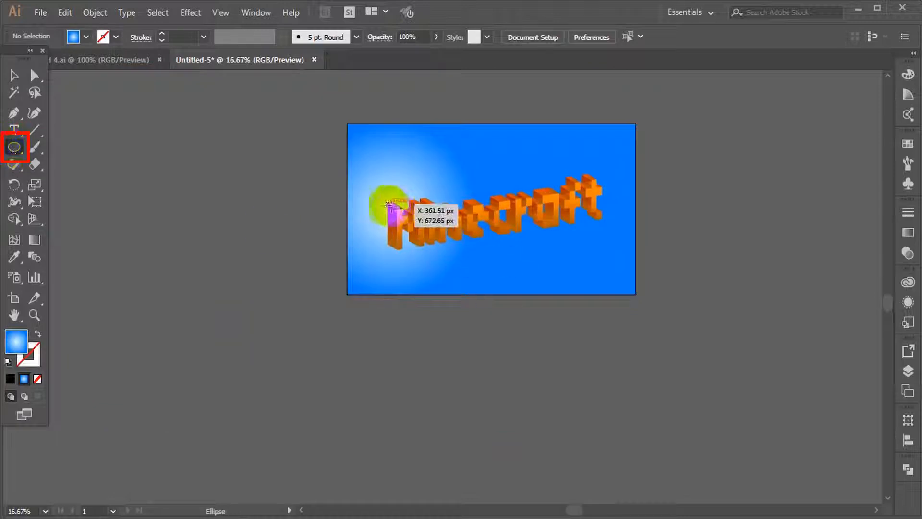
{"action": "mouse_move", "coordinate": [395, 211]}
{"action": "left_mouse_down"}
{"action": "mouse_move", "coordinate": [492, 332]}
{"action": "mouse_move", "coordinate": [483, 320]}
{"action": "left_mouse_up"}
{"action": "left_click", "coordinate": [38, 333]}
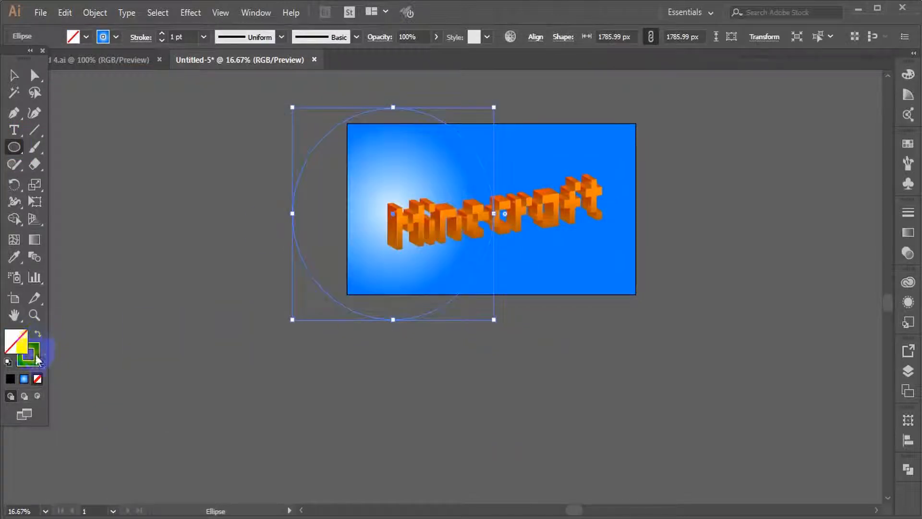
{"action": "left_click", "coordinate": [34, 356]}
{"action": "left_click", "coordinate": [763, 97]}
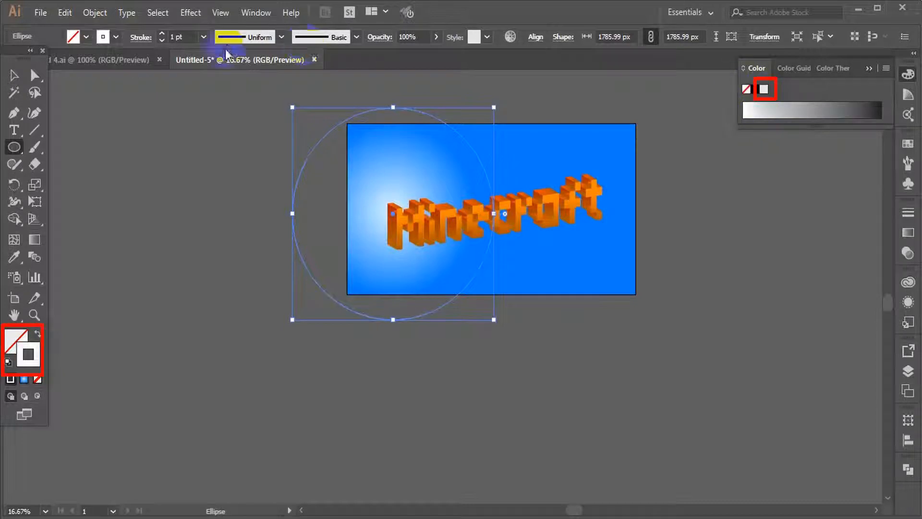
{"action": "left_click", "coordinate": [11, 75]}
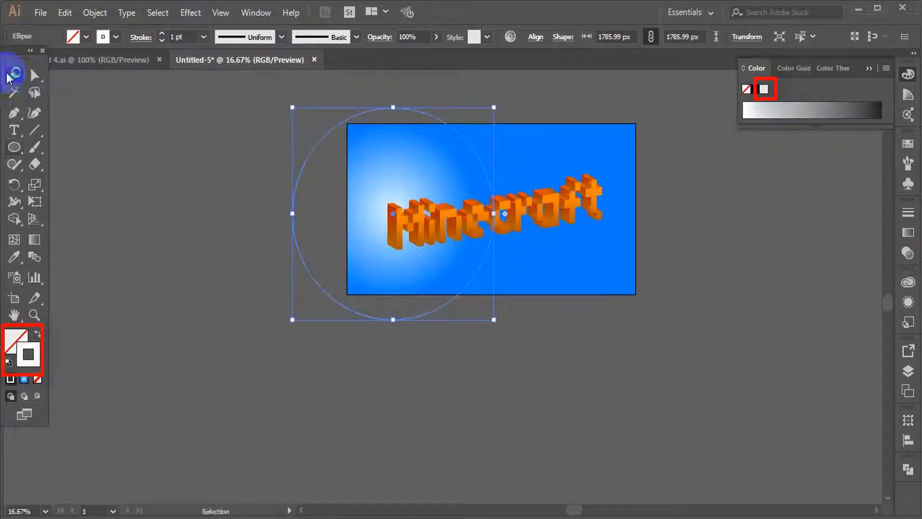
{"action": "left_click", "coordinate": [697, 368]}
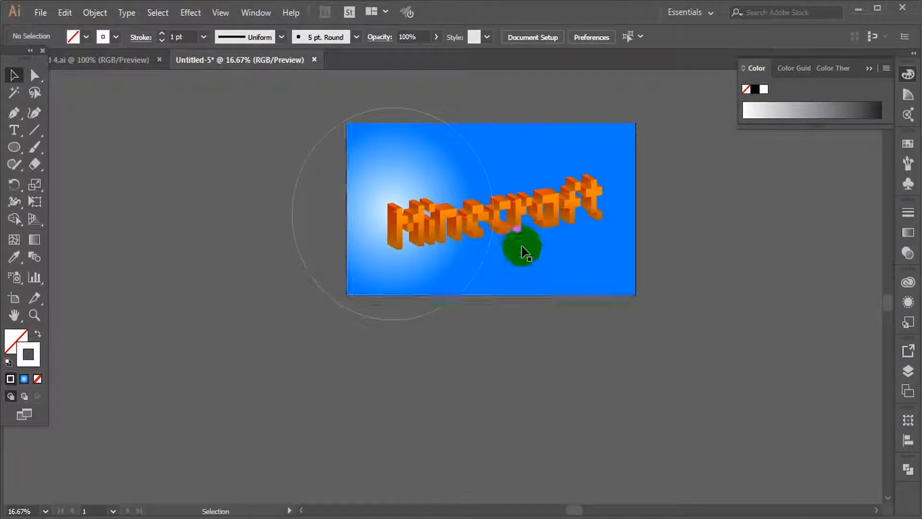
Bring the Minecraft lettering group to the front, above the white circle.
{"action": "left_click", "coordinate": [510, 233]}
{"action": "right_click", "coordinate": [509, 230]}
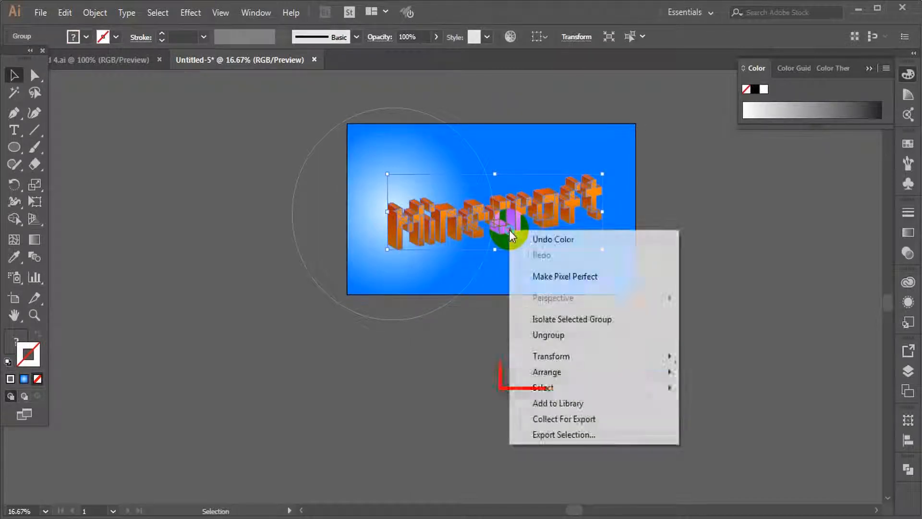
{"action": "mouse_move", "coordinate": [576, 373]}
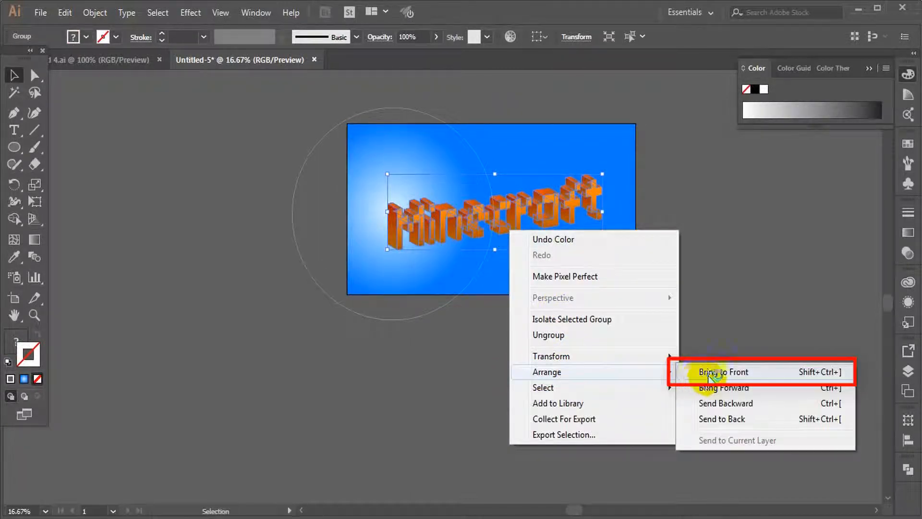
{"action": "left_click", "coordinate": [691, 373]}
{"action": "left_click", "coordinate": [606, 379]}
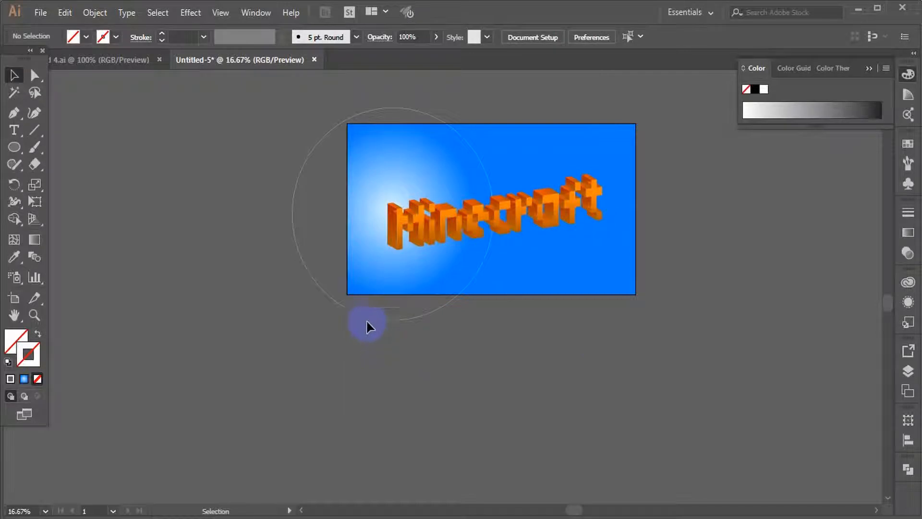
Set the white circle outline's stroke weight to 1000 pt.
{"action": "left_click", "coordinate": [366, 318]}
{"action": "left_click", "coordinate": [190, 36]}
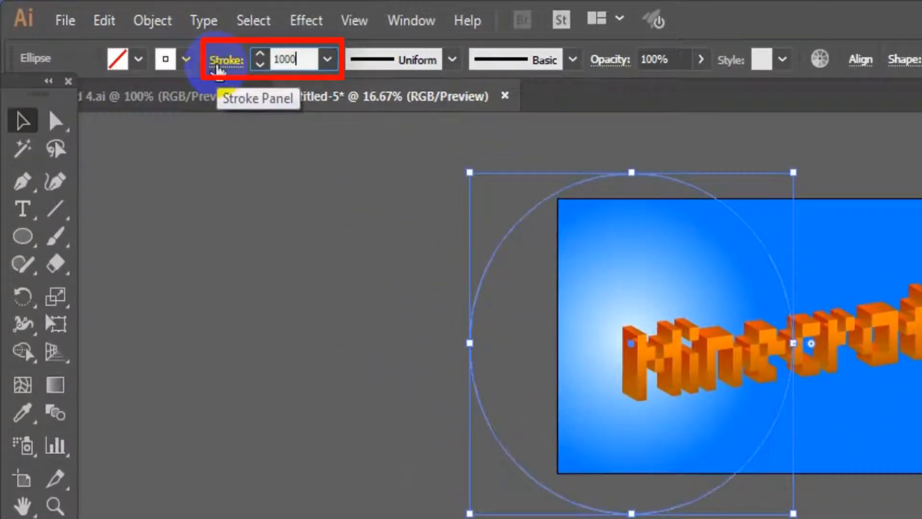
{"action": "key", "text": "Return"}
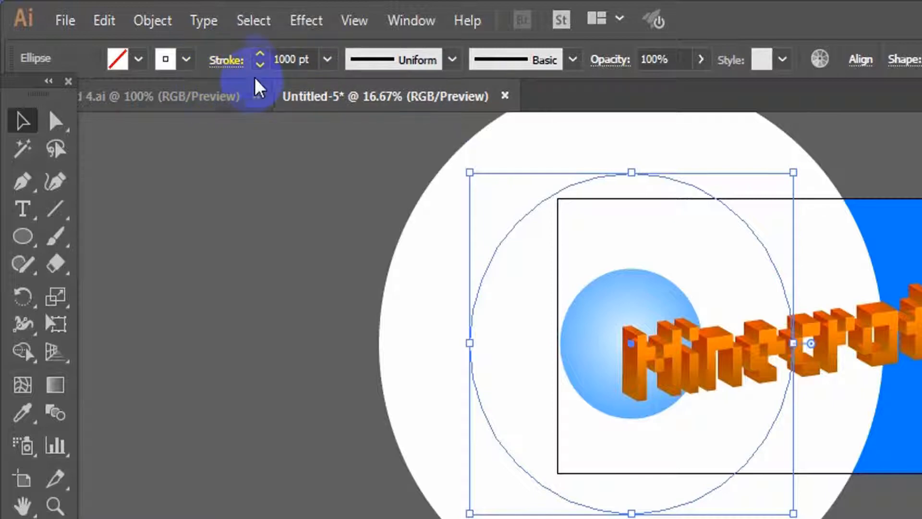
Make the circle's stroke dashed with 70 pt dashes and set its miter limit to 14.
{"action": "left_click", "coordinate": [229, 62]}
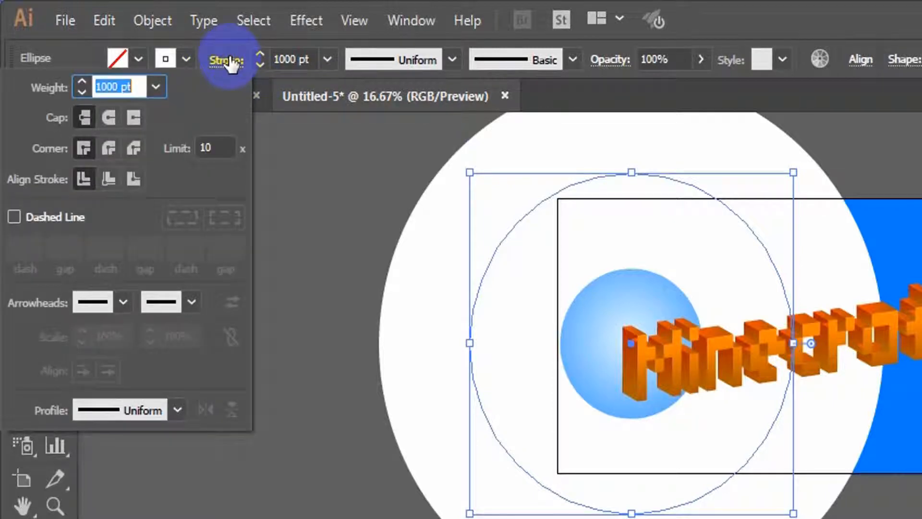
{"action": "left_click", "coordinate": [14, 216]}
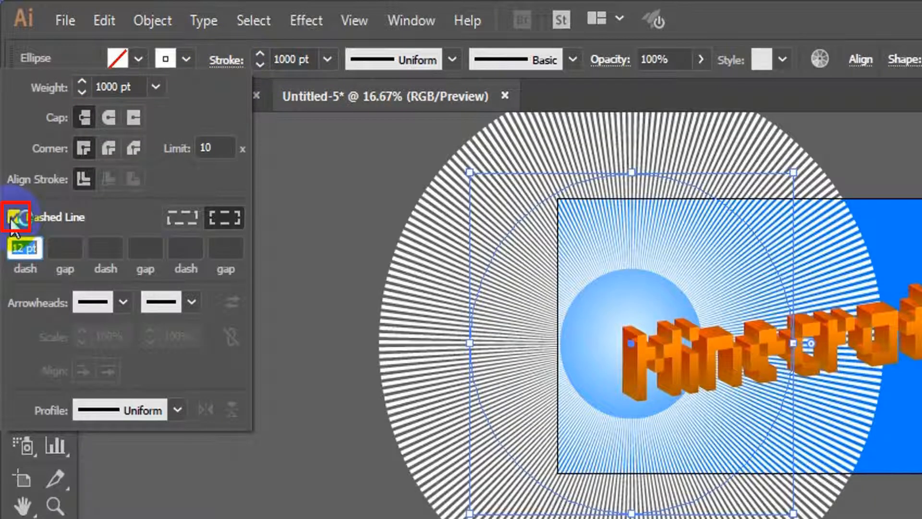
{"action": "type", "text": "7"}
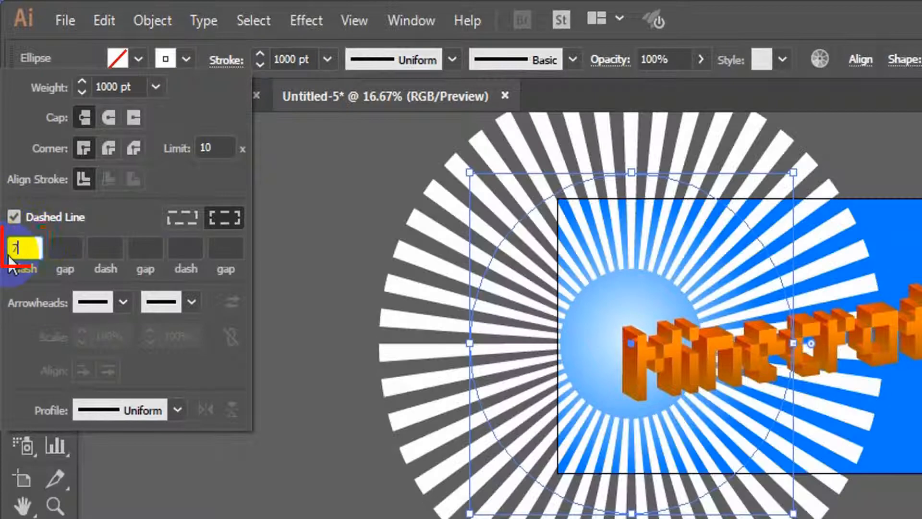
{"action": "type", "text": "0"}
{"action": "left_click", "coordinate": [222, 149]}
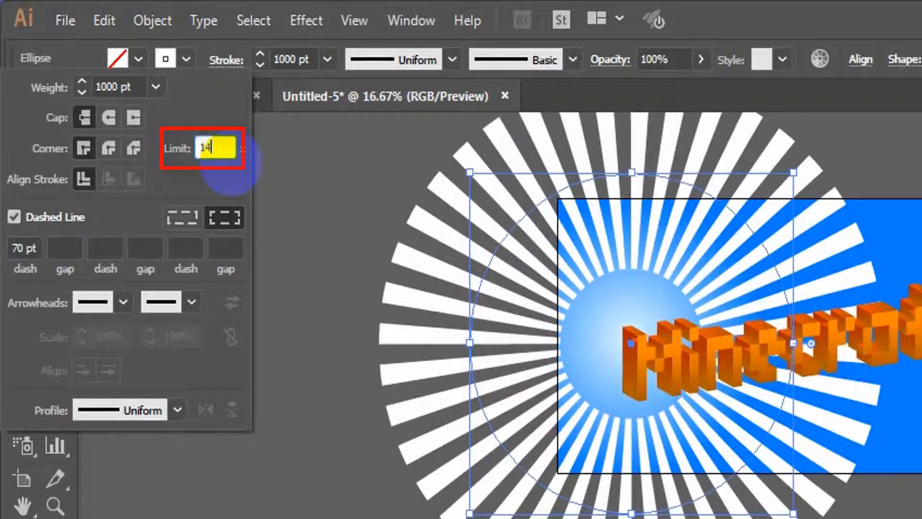
{"action": "type", "text": "14"}
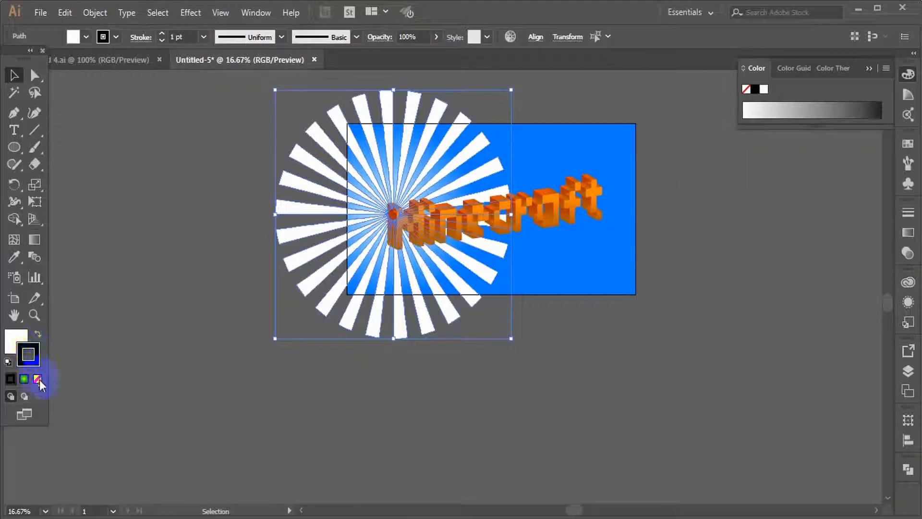
Remove the black stroke from the white rays and enlarge them until they span the whole artboard.
{"action": "left_click", "coordinate": [38, 380]}
{"action": "left_click", "coordinate": [16, 341]}
{"action": "mouse_move", "coordinate": [275, 338]}
{"action": "left_mouse_down"}
{"action": "mouse_move", "coordinate": [107, 393]}
{"action": "mouse_move", "coordinate": [242, 483]}
{"action": "mouse_move", "coordinate": [295, 475]}
{"action": "mouse_move", "coordinate": [222, 438]}
{"action": "mouse_move", "coordinate": [306, 452]}
{"action": "mouse_move", "coordinate": [272, 479]}
{"action": "left_mouse_up"}
Lower the opacity of the white rays to 25%.
{"action": "left_click", "coordinate": [907, 253]}
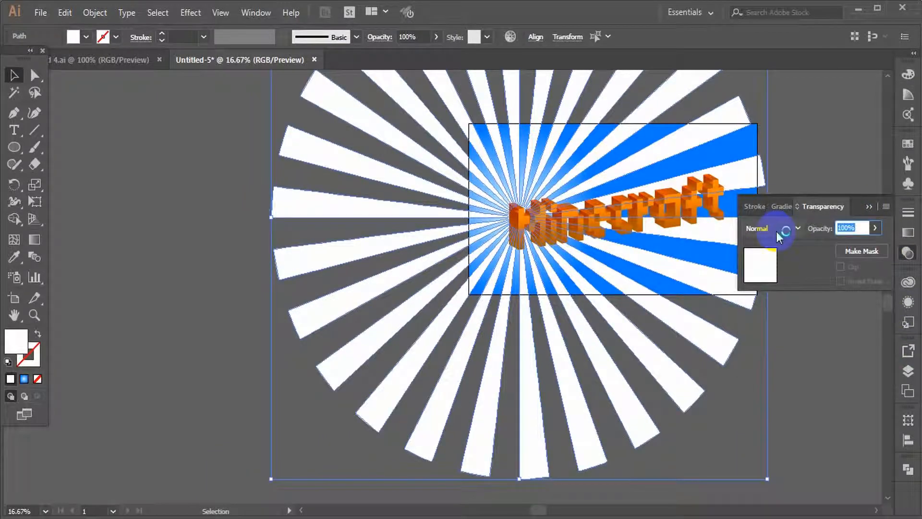
{"action": "type", "text": "1"}
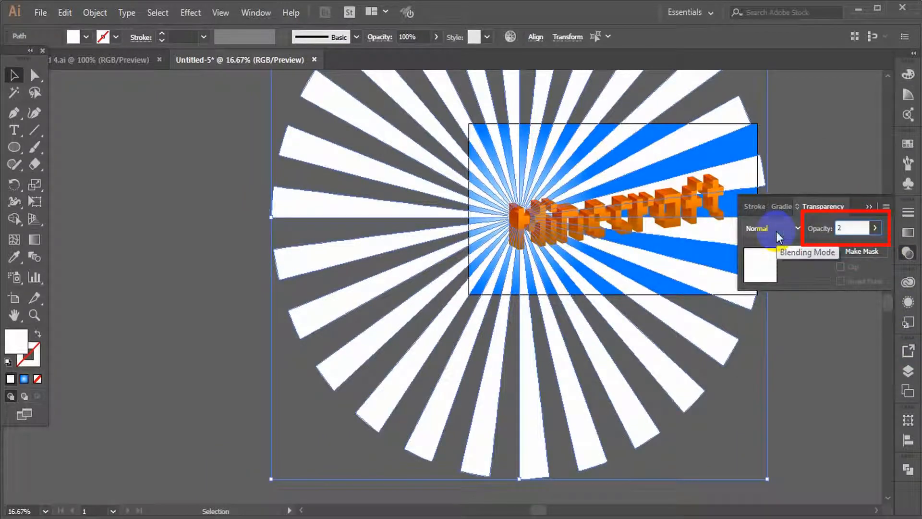
{"action": "type", "text": "5"}
{"action": "key", "text": "Return"}
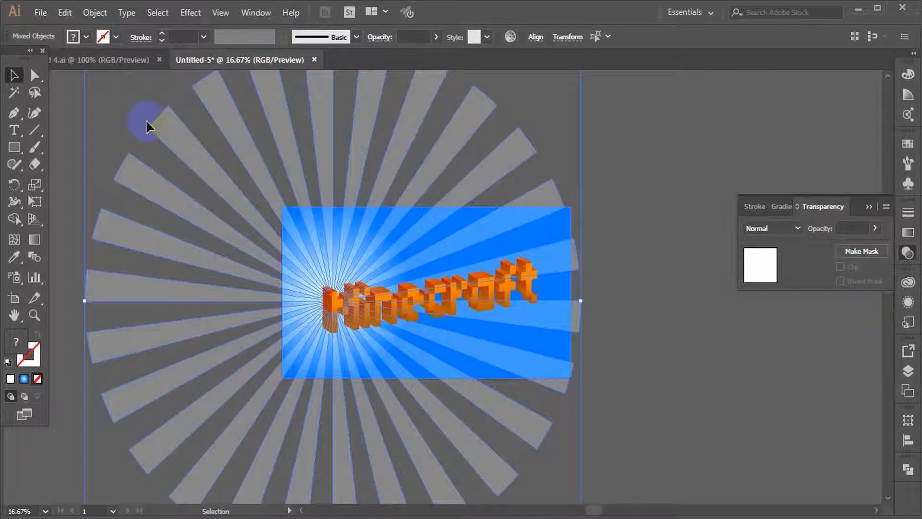
Clip the rays to the artboard area by making a clipping mask with the covering rectangle.
{"action": "right_click", "coordinate": [310, 209]}
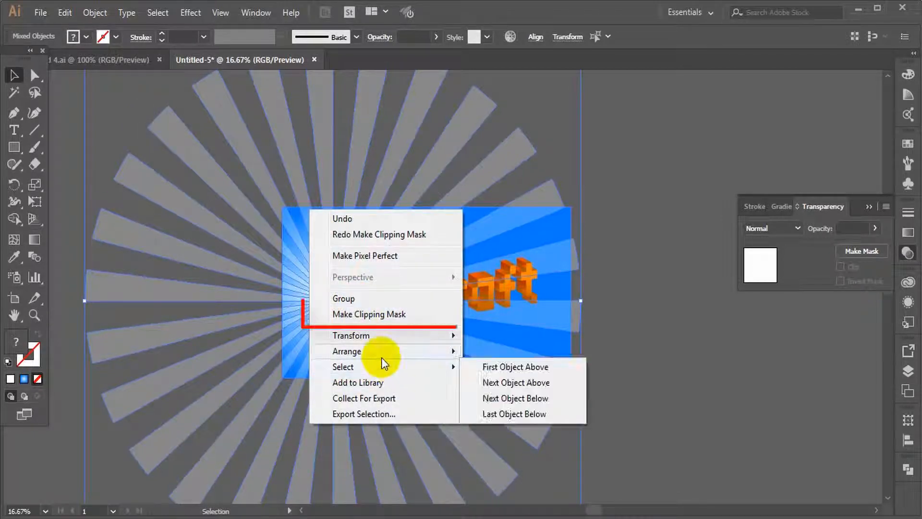
{"action": "left_click", "coordinate": [377, 314]}
{"action": "left_click", "coordinate": [641, 299]}
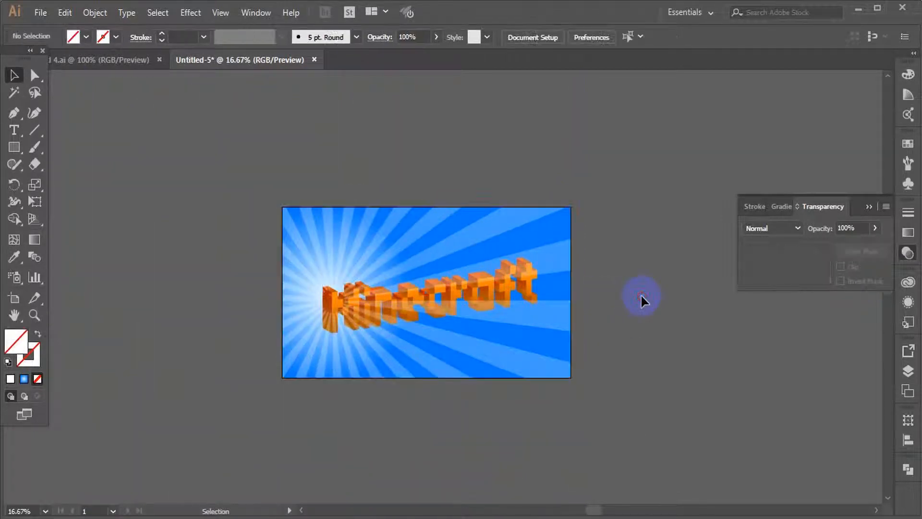
Bring the Minecraft lettering group to the front, above the clipped rays.
{"action": "left_click", "coordinate": [397, 300]}
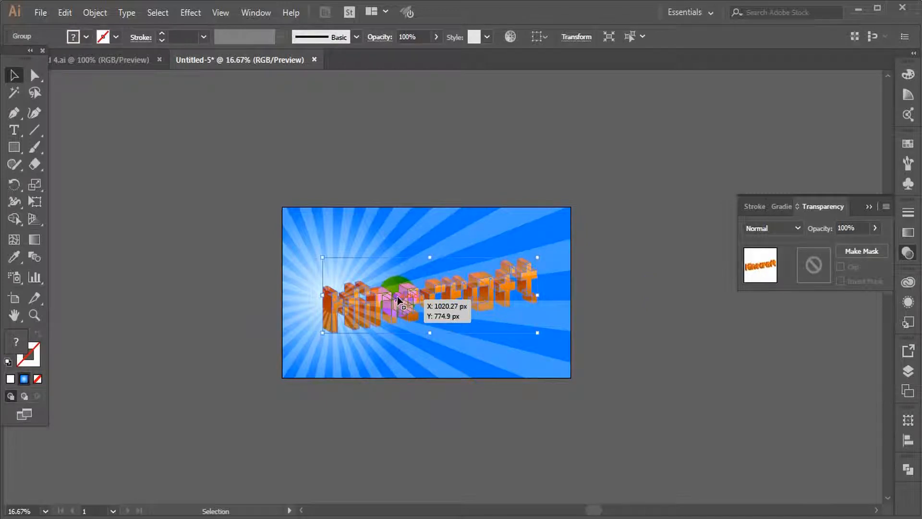
{"action": "right_click", "coordinate": [398, 298]}
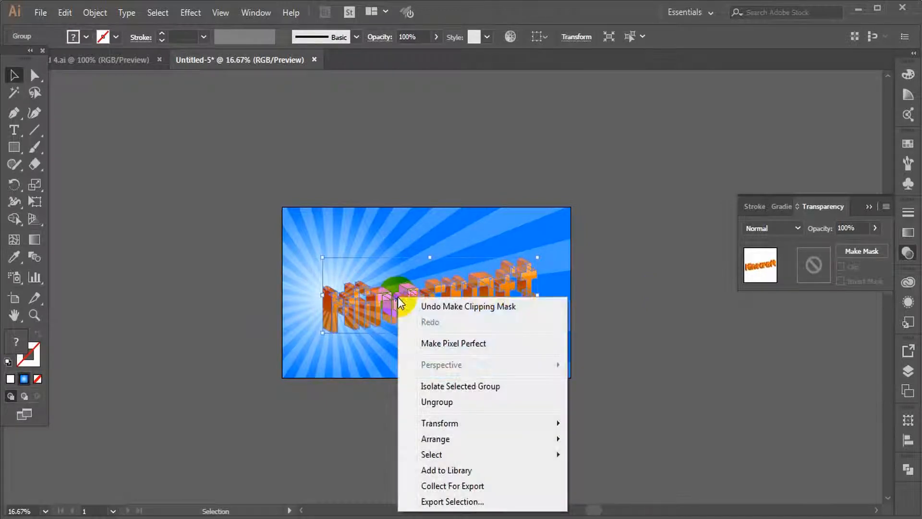
{"action": "mouse_move", "coordinate": [442, 439]}
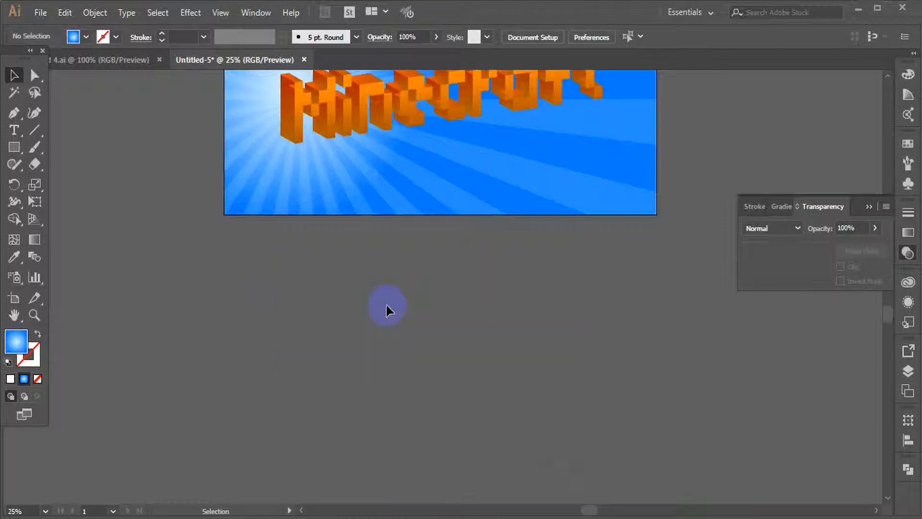
Draw a white circle about 984 px in diameter without a stroke in the empty area below the artboard.
{"action": "scroll", "coordinate": [384, 303], "scroll_direction": "down", "scroll_amount": 5}
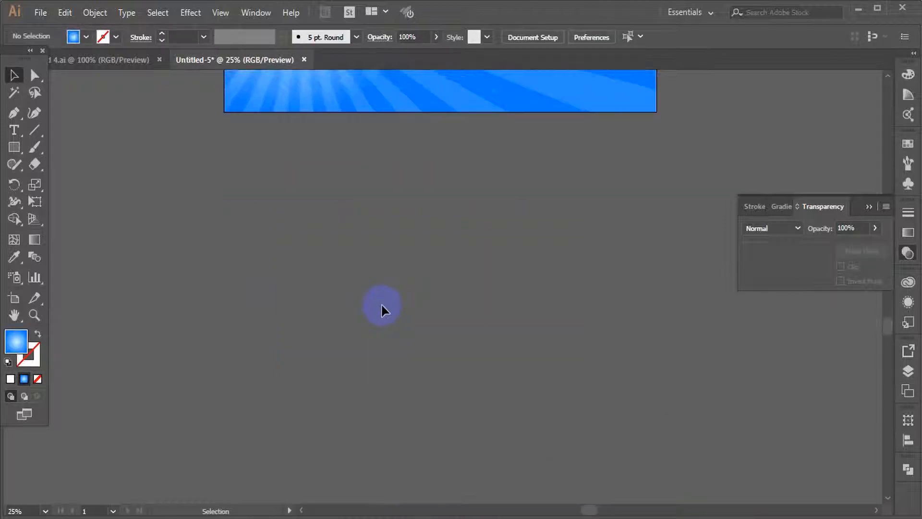
{"action": "left_click", "coordinate": [8, 363]}
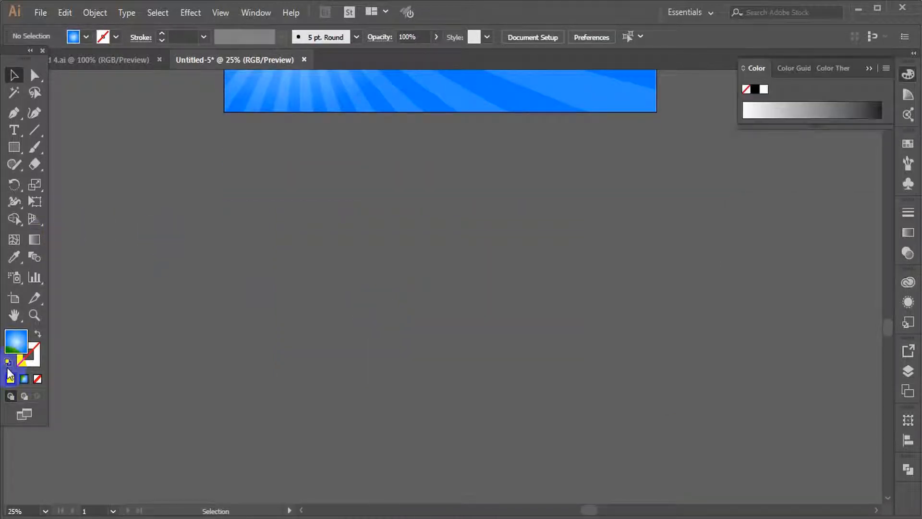
{"action": "left_click", "coordinate": [14, 147]}
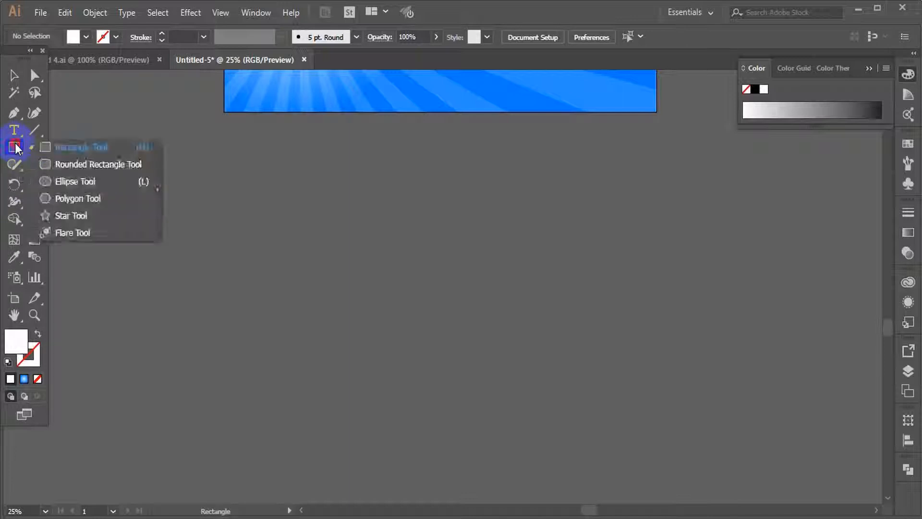
{"action": "left_click", "coordinate": [87, 187]}
{"action": "left_click_drag", "start_coordinate": [446, 291], "coordinate": [512, 379]}
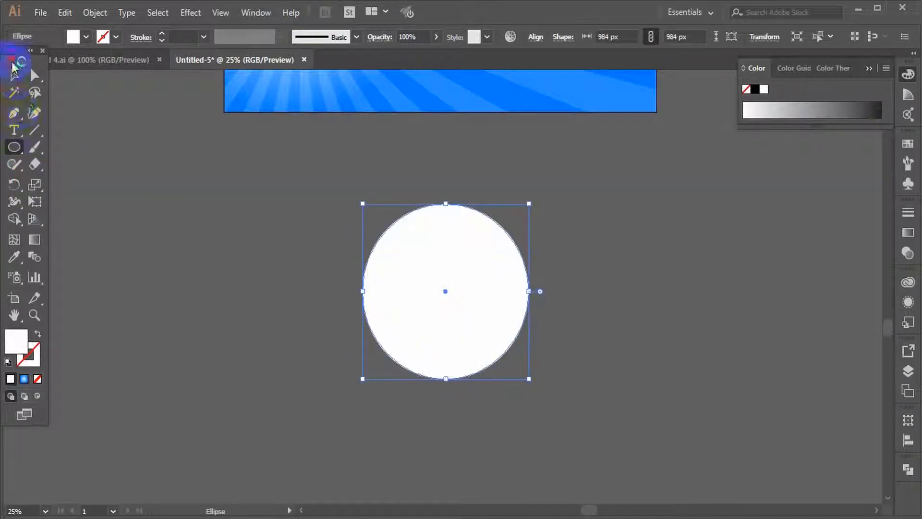
Duplicate the white circle to its lower left and shrink the copy to about 808 px.
{"action": "left_click", "coordinate": [13, 67]}
{"action": "left_click", "coordinate": [313, 266]}
{"action": "left_click_drag", "start_coordinate": [464, 305], "coordinate": [346, 332]}
{"action": "left_click_drag", "start_coordinate": [245, 405], "coordinate": [271, 389]}
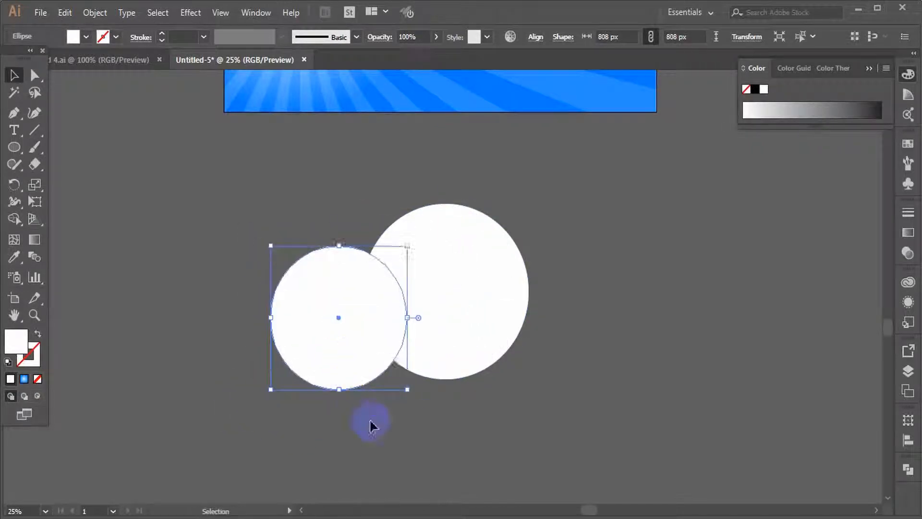
Place more resized circle copies above and on both sides of the first circles to build a puffy cloud shape.
{"action": "left_click_drag", "start_coordinate": [358, 350], "coordinate": [602, 279]}
{"action": "left_click_drag", "start_coordinate": [600, 280], "coordinate": [444, 182]}
{"action": "left_click_drag", "start_coordinate": [445, 183], "coordinate": [221, 316]}
{"action": "left_click_drag", "start_coordinate": [221, 318], "coordinate": [251, 384]}
{"action": "left_click_drag", "start_coordinate": [330, 413], "coordinate": [308, 387]}
{"action": "left_click_drag", "start_coordinate": [277, 347], "coordinate": [350, 242]}
{"action": "left_click_drag", "start_coordinate": [289, 279], "coordinate": [277, 291]}
{"action": "left_click_drag", "start_coordinate": [330, 265], "coordinate": [283, 384]}
{"action": "left_click", "coordinate": [346, 411]}
Fill out the cloud's right end with smaller overlapping circle copies, the last about 557 px wide.
{"action": "left_click_drag", "start_coordinate": [345, 411], "coordinate": [583, 220]}
{"action": "left_click", "coordinate": [550, 400]}
{"action": "scroll", "coordinate": [550, 400], "scroll_direction": "up", "scroll_amount": 2}
{"action": "left_click_drag", "start_coordinate": [583, 220], "coordinate": [681, 222]}
{"action": "left_click_drag", "start_coordinate": [708, 274], "coordinate": [625, 221]}
{"action": "left_click_drag", "start_coordinate": [583, 246], "coordinate": [568, 262]}
{"action": "left_click_drag", "start_coordinate": [631, 226], "coordinate": [652, 288]}
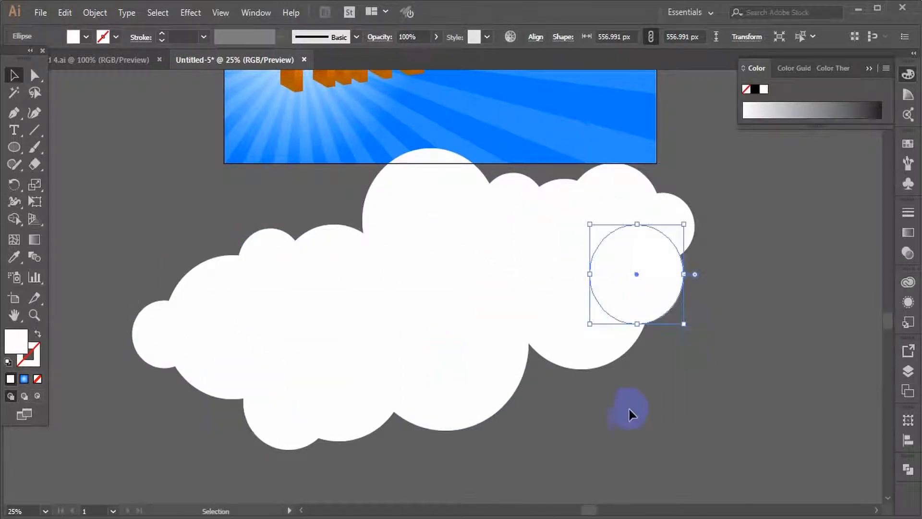
Select all the cloud's circles, scale them down together and place the cloud over the first letters of the lettering.
{"action": "left_click", "coordinate": [619, 443]}
{"action": "key", "text": "ctrl+a"}
{"action": "key", "text": "ctrl+minus"}
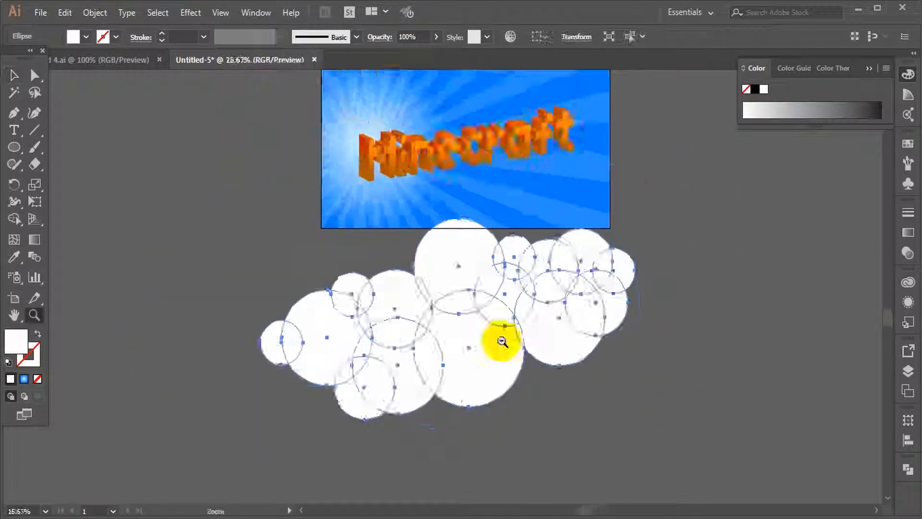
{"action": "key", "text": "ctrl+minus"}
{"action": "left_click_drag", "start_coordinate": [260, 345], "coordinate": [316, 317]}
{"action": "scroll", "coordinate": [455, 378], "scroll_direction": "up", "scroll_amount": 3}
{"action": "key", "text": "ctrl+z"}
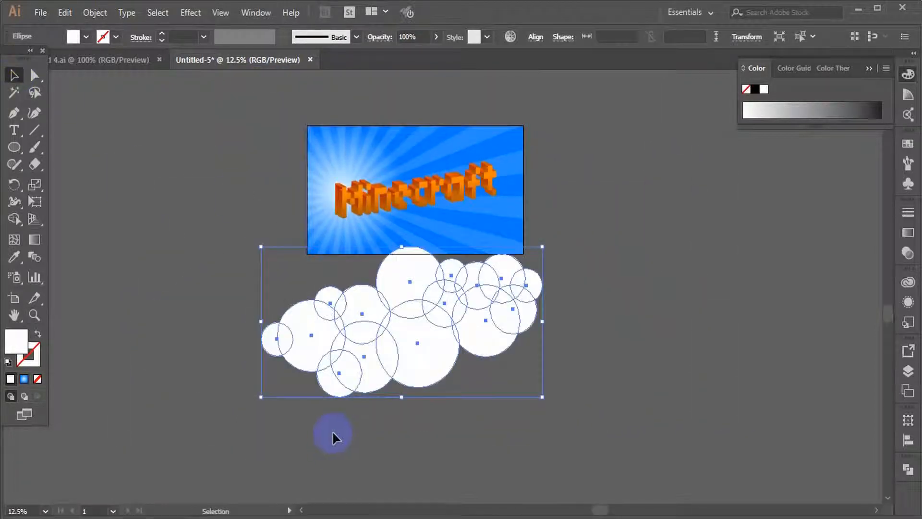
{"action": "right_click", "coordinate": [358, 360]}
{"action": "left_click", "coordinate": [345, 379]}
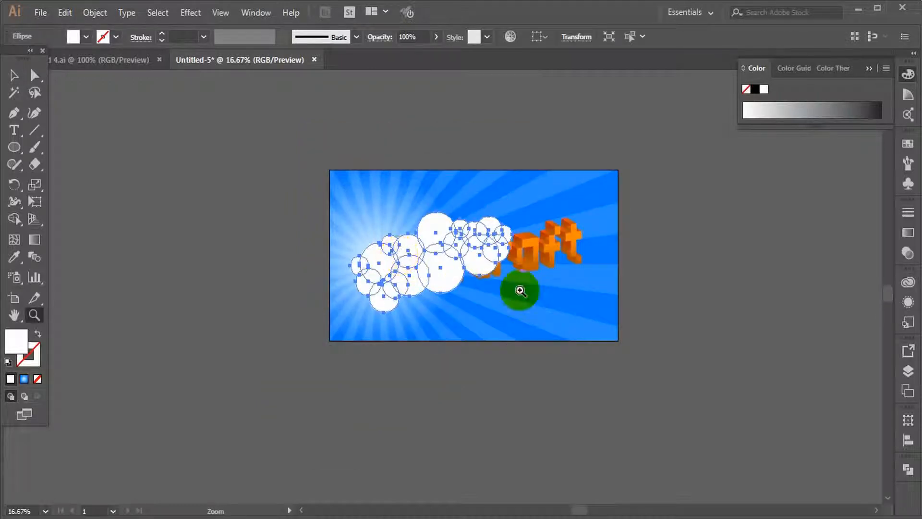
Bring the Minecraft lettering group to the front, above the white cloud.
{"action": "left_click", "coordinate": [519, 290]}
{"action": "left_click", "coordinate": [23, 77]}
{"action": "left_click", "coordinate": [468, 226]}
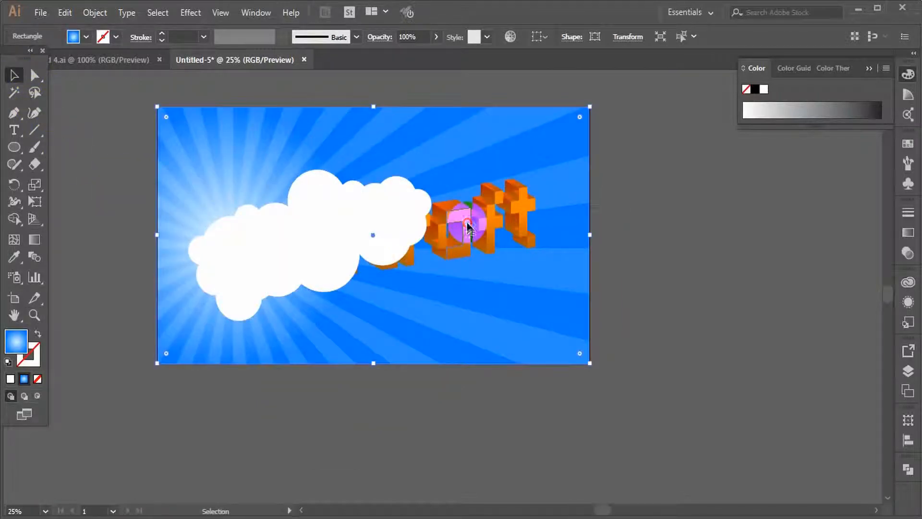
{"action": "left_click", "coordinate": [469, 225]}
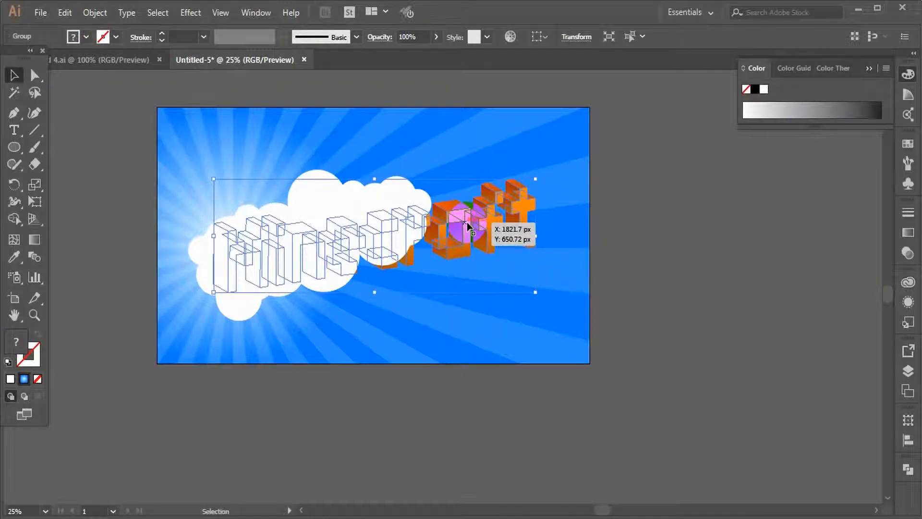
{"action": "right_click", "coordinate": [467, 222]}
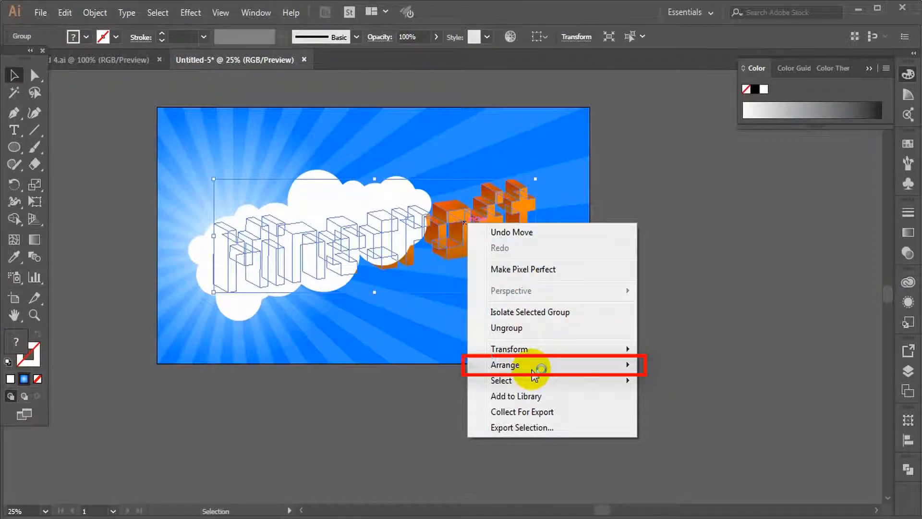
{"action": "mouse_move", "coordinate": [531, 370]}
{"action": "left_click", "coordinate": [679, 366]}
{"action": "left_click", "coordinate": [570, 127]}
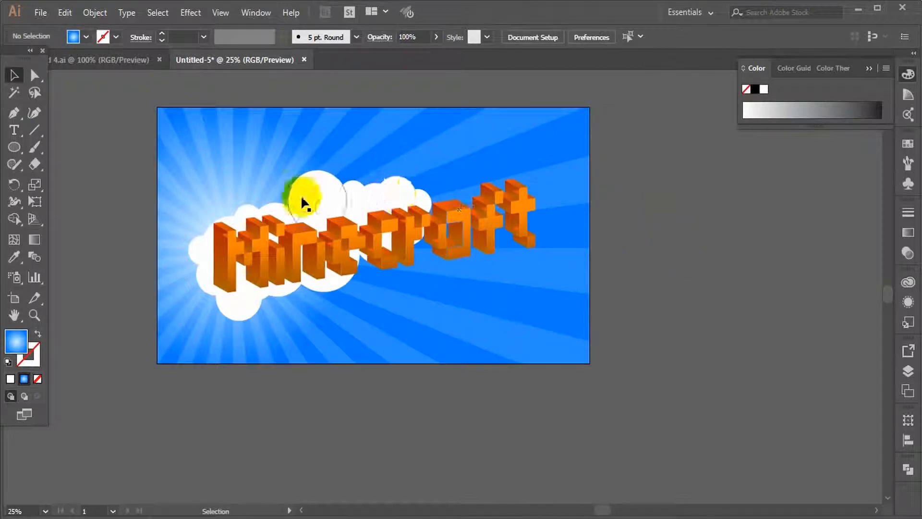
Duplicate the white cloud and place the copy behind the right half of the lettering.
{"action": "left_click", "coordinate": [302, 198]}
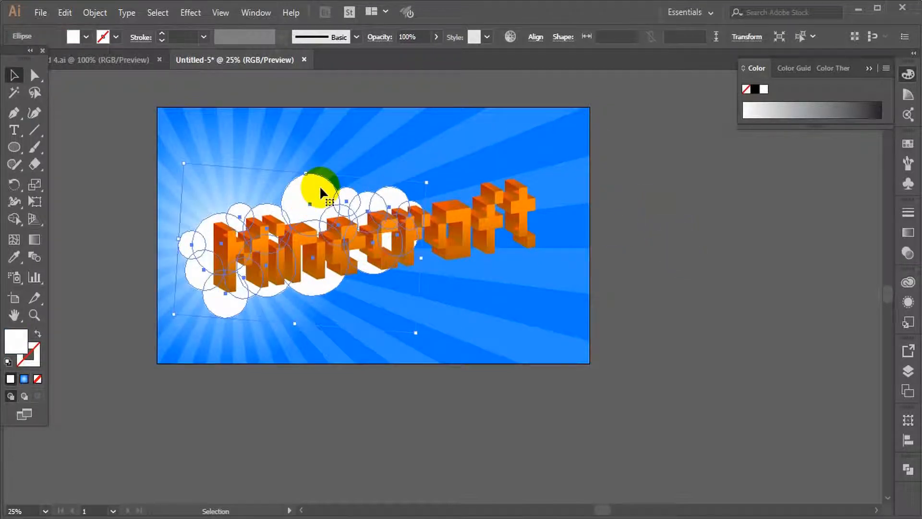
{"action": "key", "text": "ctrl+c"}
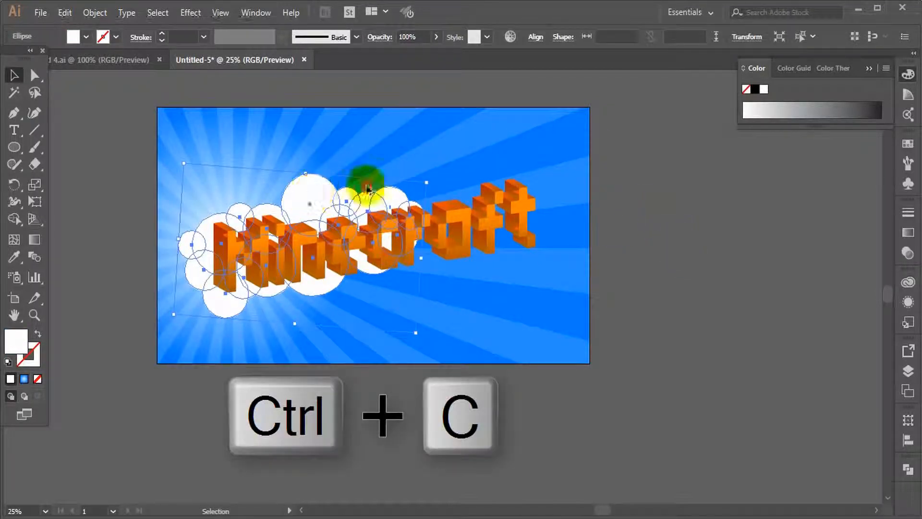
{"action": "key", "text": "ctrl+v"}
{"action": "left_click_drag", "start_coordinate": [367, 189], "coordinate": [454, 169]}
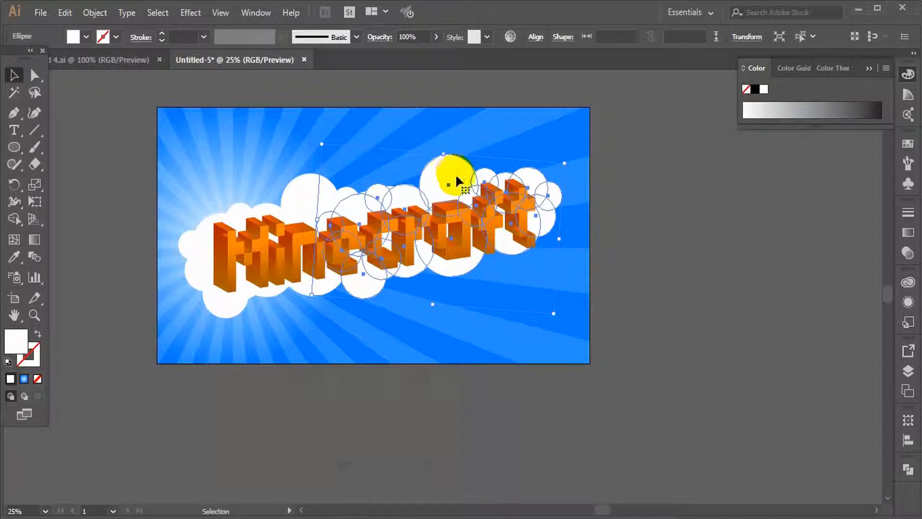
{"action": "left_click_drag", "start_coordinate": [449, 185], "coordinate": [448, 173]}
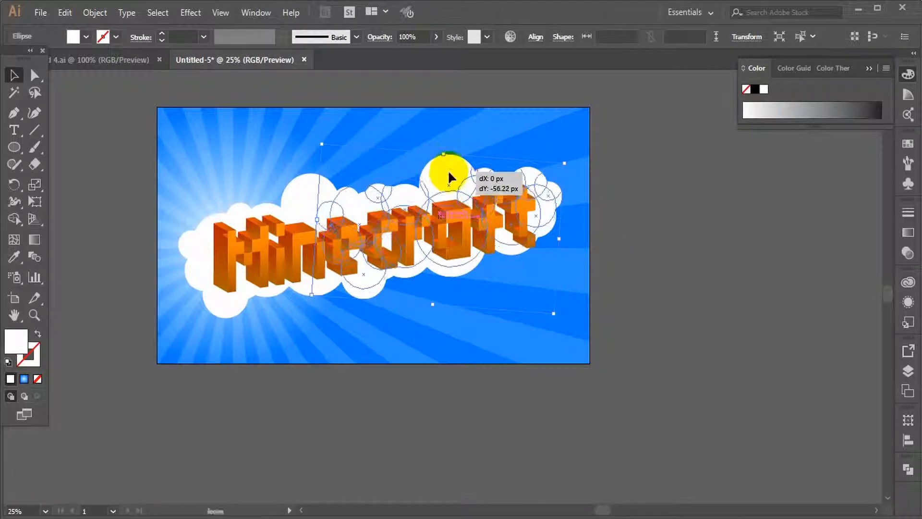
Build a small cloud at the artboard's upper-left corner from four overlapping white circles, the largest about 330 px wide.
{"action": "left_click", "coordinate": [14, 147]}
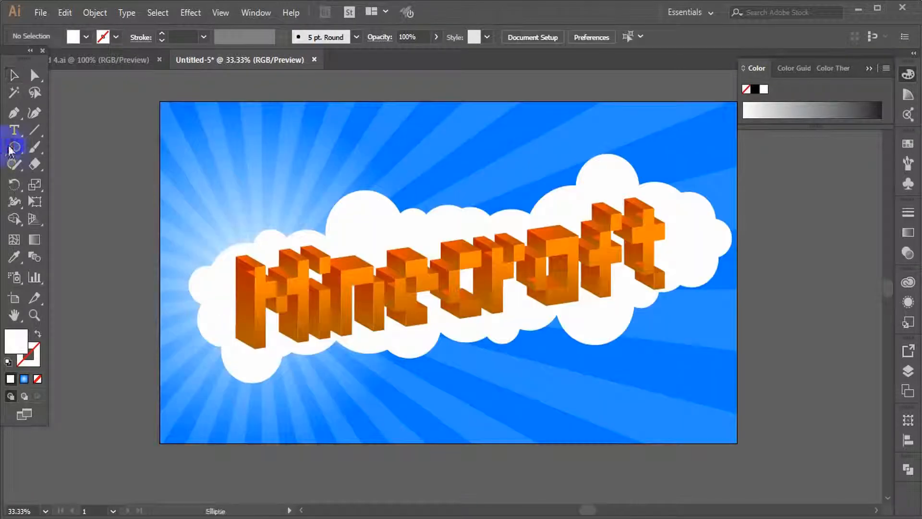
{"action": "left_click_drag", "start_coordinate": [106, 198], "coordinate": [142, 182]}
{"action": "left_click", "coordinate": [14, 75]}
{"action": "left_click_drag", "start_coordinate": [143, 182], "coordinate": [119, 144]}
{"action": "left_click_drag", "start_coordinate": [89, 175], "coordinate": [76, 189]}
{"action": "left_click_drag", "start_coordinate": [130, 150], "coordinate": [193, 172]}
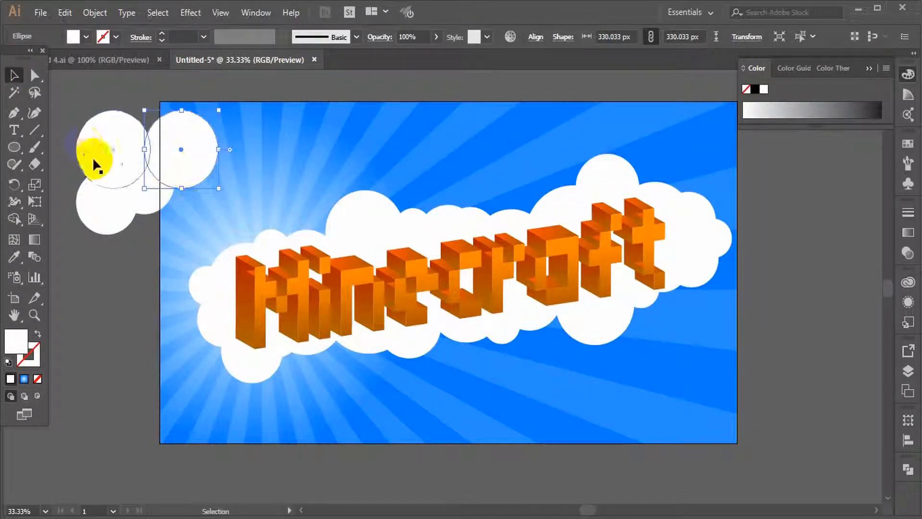
Group the small cloud's four circles and move the group onto the upper-left edge of the large cloud.
{"action": "left_click_drag", "start_coordinate": [69, 102], "coordinate": [128, 235]}
{"action": "left_click", "coordinate": [108, 379]}
{"action": "left_click", "coordinate": [180, 134], "text": "shift"}
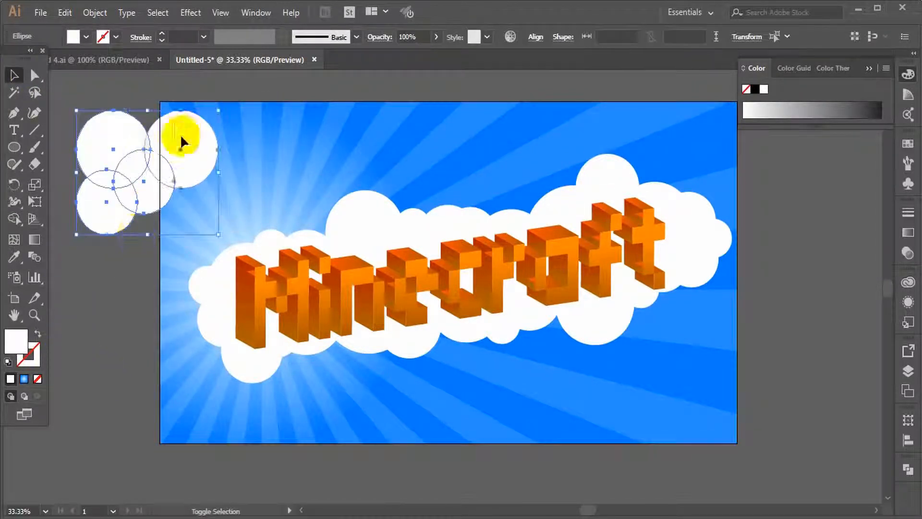
{"action": "key", "text": "ctrl+g"}
{"action": "left_click", "coordinate": [107, 242]}
{"action": "left_click_drag", "start_coordinate": [116, 198], "coordinate": [221, 323]}
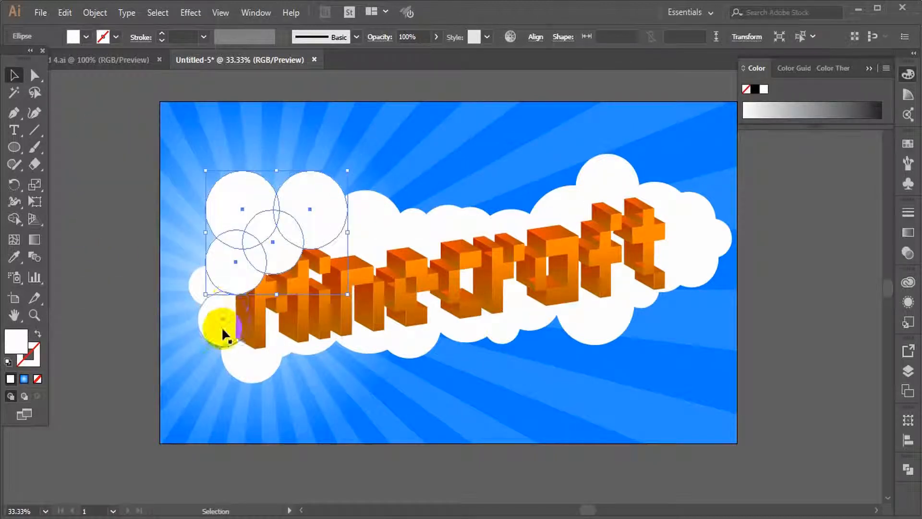
Bring the large cloud behind the first letters to the front.
{"action": "right_click", "coordinate": [221, 323]}
{"action": "mouse_move", "coordinate": [278, 247]}
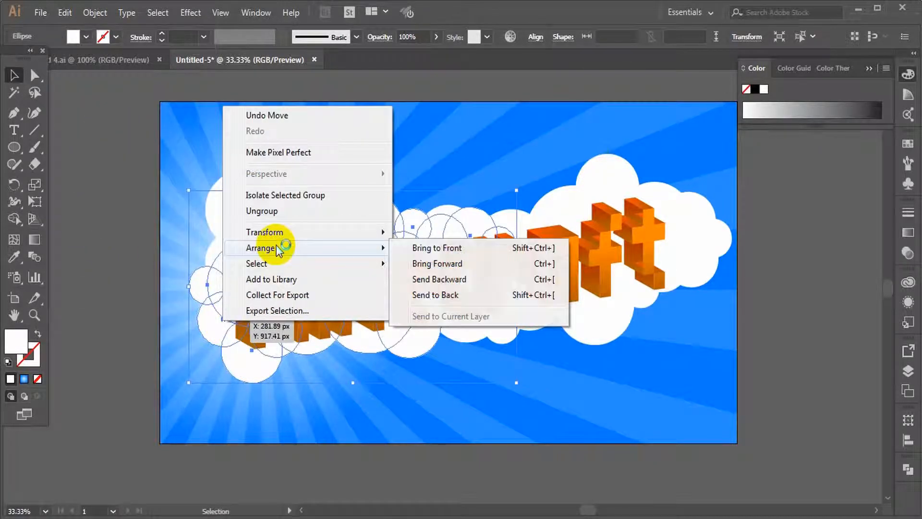
{"action": "left_click", "coordinate": [417, 247]}
{"action": "left_click", "coordinate": [549, 276]}
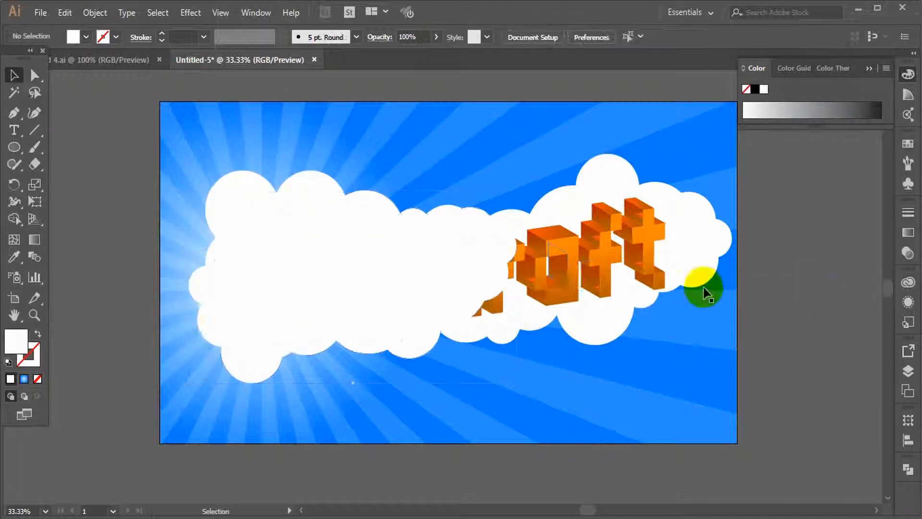
Bring the Minecraft lettering group to the front, above all the clouds.
{"action": "left_click", "coordinate": [642, 247]}
{"action": "right_click", "coordinate": [646, 255]}
{"action": "mouse_move", "coordinate": [691, 396]}
{"action": "left_click", "coordinate": [620, 396]}
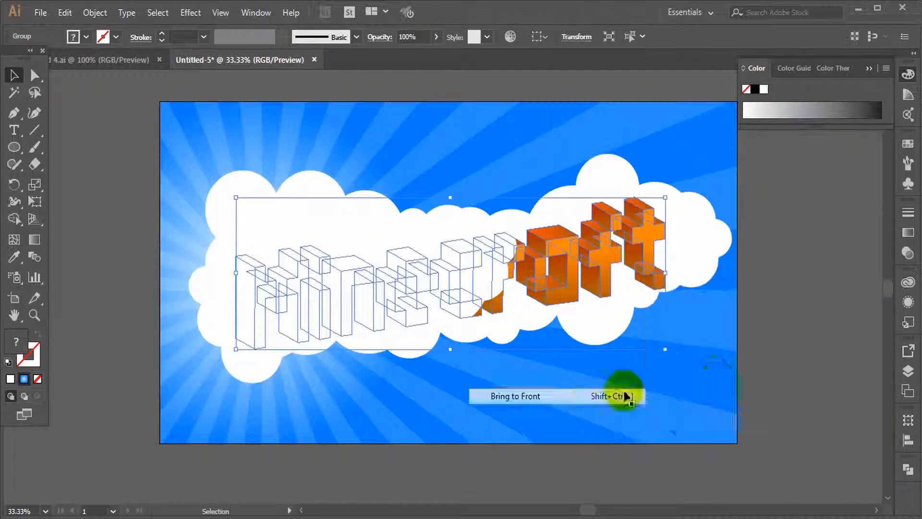
Fill the small cloud's circles with a radial gradient from white (FFFFFF) to light blue.
{"action": "left_click", "coordinate": [245, 189]}
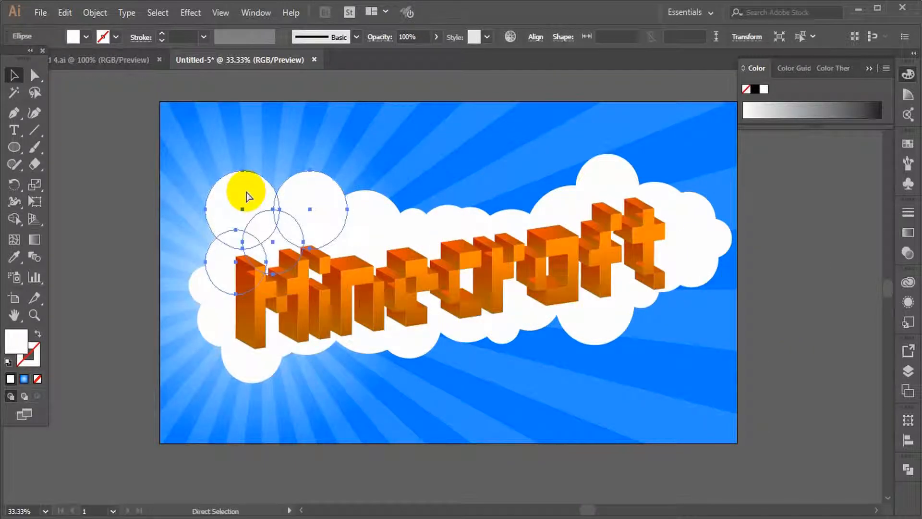
{"action": "key", "text": "period"}
{"action": "left_click", "coordinate": [831, 228]}
{"action": "left_click", "coordinate": [822, 245]}
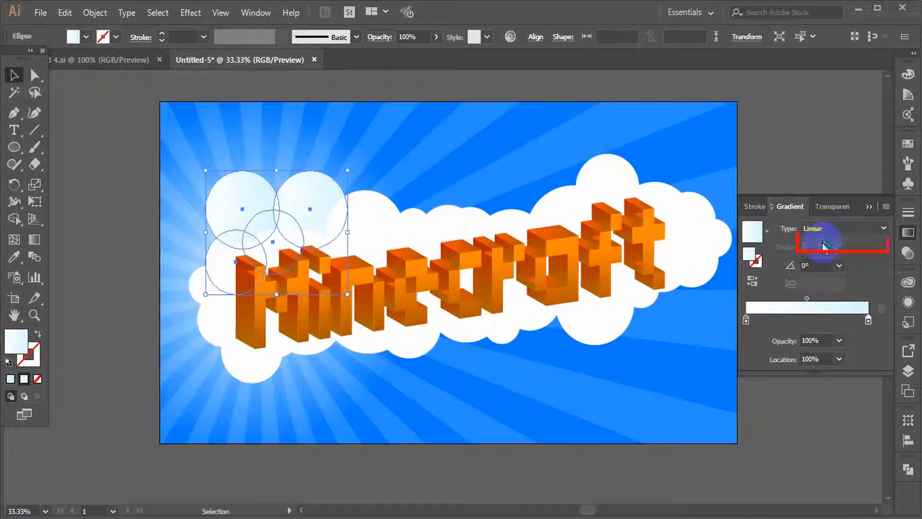
{"action": "left_click", "coordinate": [824, 246]}
{"action": "double_click", "coordinate": [745, 320]}
{"action": "left_click", "coordinate": [723, 446]}
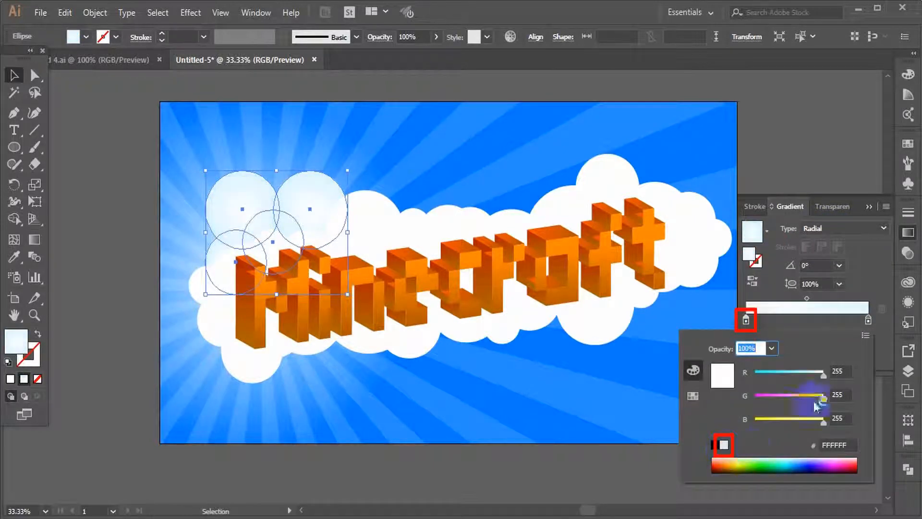
{"action": "double_click", "coordinate": [869, 320]}
{"action": "left_click_drag", "start_coordinate": [808, 372], "coordinate": [811, 374]}
Redirect the light blue gradient across the small cloud's circles with the Gradient tool.
{"action": "left_click", "coordinate": [34, 240]}
{"action": "left_click_drag", "start_coordinate": [303, 323], "coordinate": [303, 251]}
{"action": "mouse_move", "coordinate": [282, 282]}
{"action": "left_mouse_down"}
{"action": "mouse_move", "coordinate": [270, 210]}
{"action": "mouse_move", "coordinate": [250, 188]}
{"action": "left_mouse_up"}
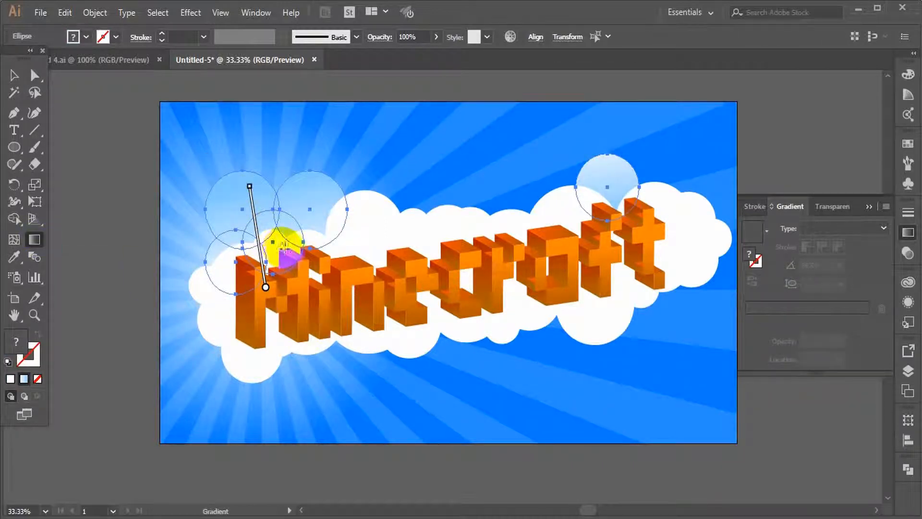
{"action": "mouse_move", "coordinate": [286, 244]}
{"action": "left_mouse_down"}
{"action": "mouse_move", "coordinate": [274, 182]}
{"action": "mouse_move", "coordinate": [281, 217]}
{"action": "left_mouse_up"}
{"action": "left_click", "coordinate": [14, 76]}
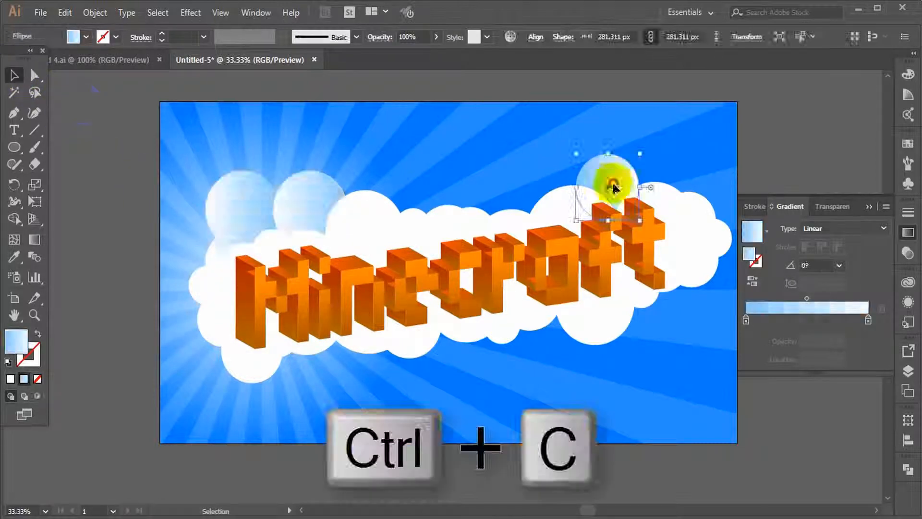
Duplicate the gradient circle above the letter f and tuck the copy behind the cloud's upper edge above the letters c and r.
{"action": "left_click_drag", "start_coordinate": [612, 187], "coordinate": [503, 205]}
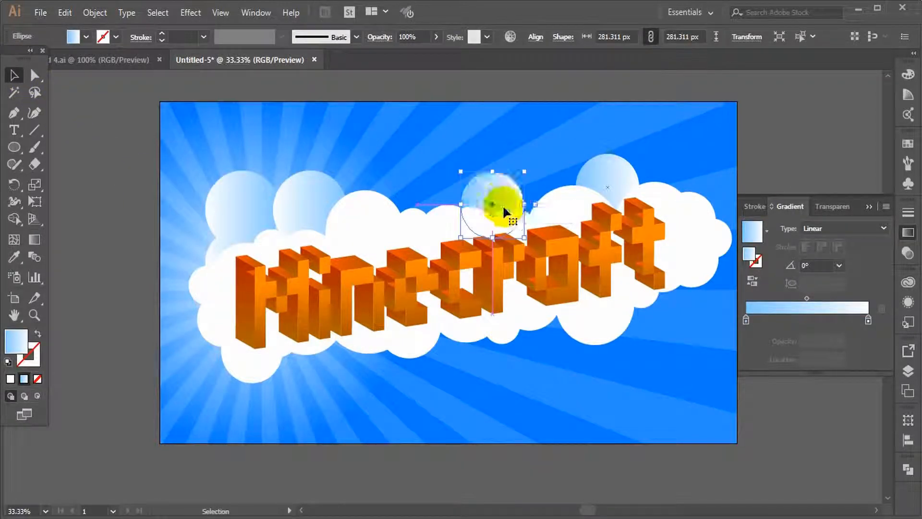
{"action": "left_click", "coordinate": [795, 450]}
{"action": "left_click_drag", "start_coordinate": [478, 191], "coordinate": [478, 208]}
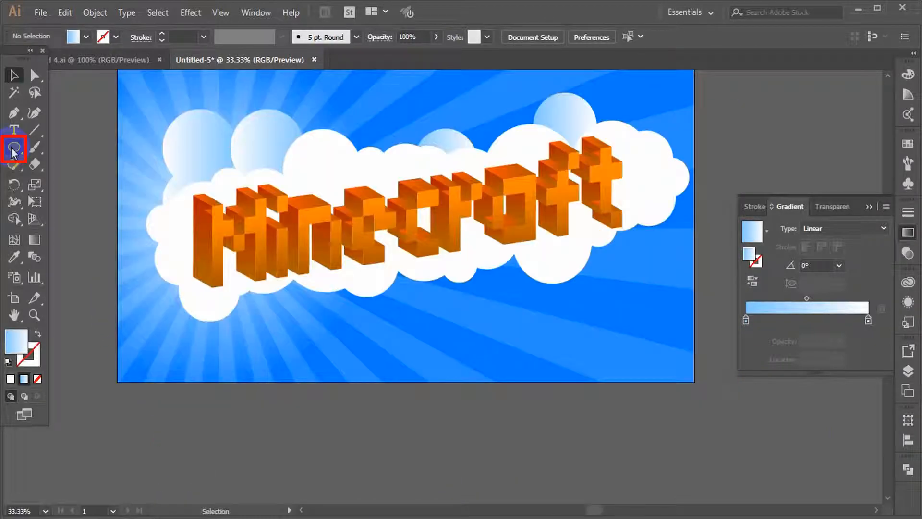
Draw a circle about 293 px wide below the lettering and fill it with a radial gradient from dark navy to white.
{"action": "left_click", "coordinate": [13, 146]}
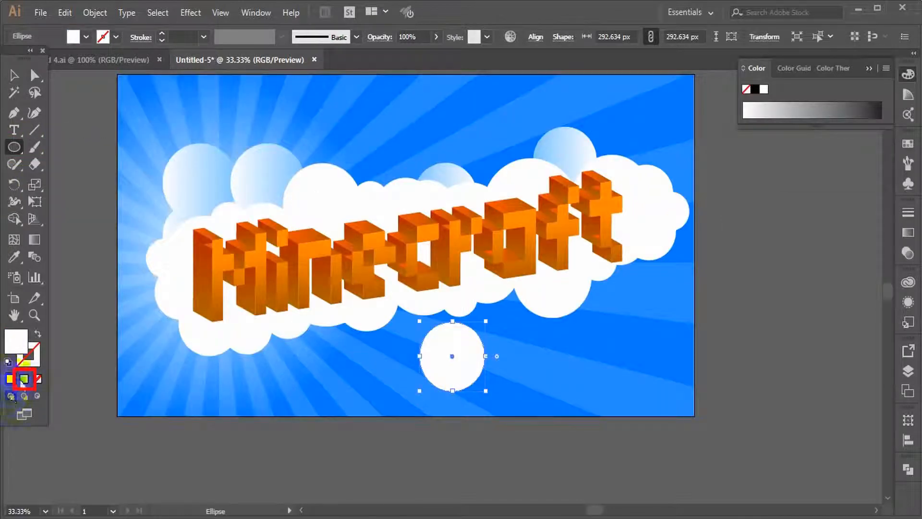
{"action": "left_click", "coordinate": [24, 379]}
{"action": "left_click", "coordinate": [746, 319]}
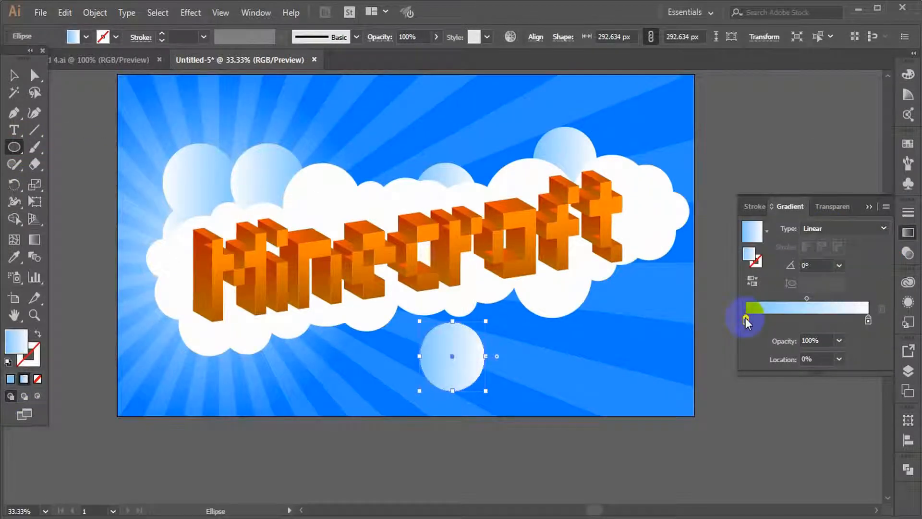
{"action": "double_click", "coordinate": [746, 319]}
{"action": "left_click", "coordinate": [796, 471]}
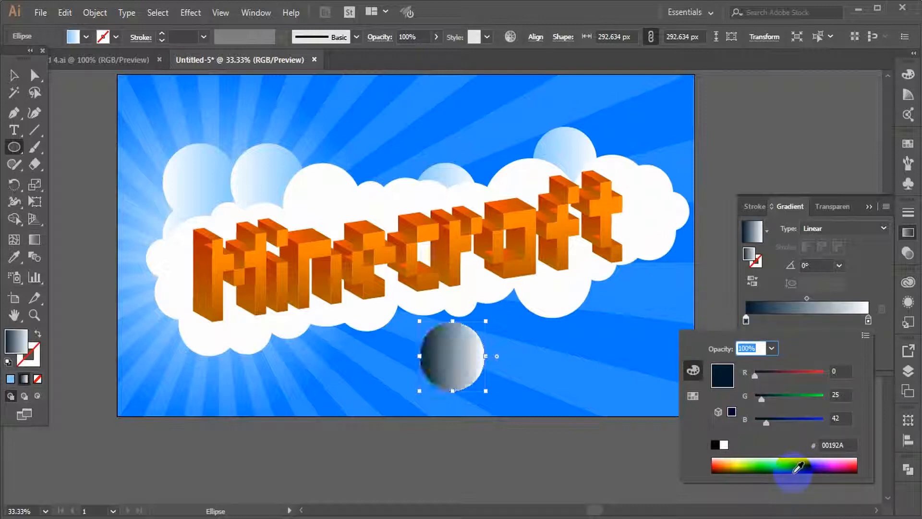
{"action": "left_click", "coordinate": [796, 469]}
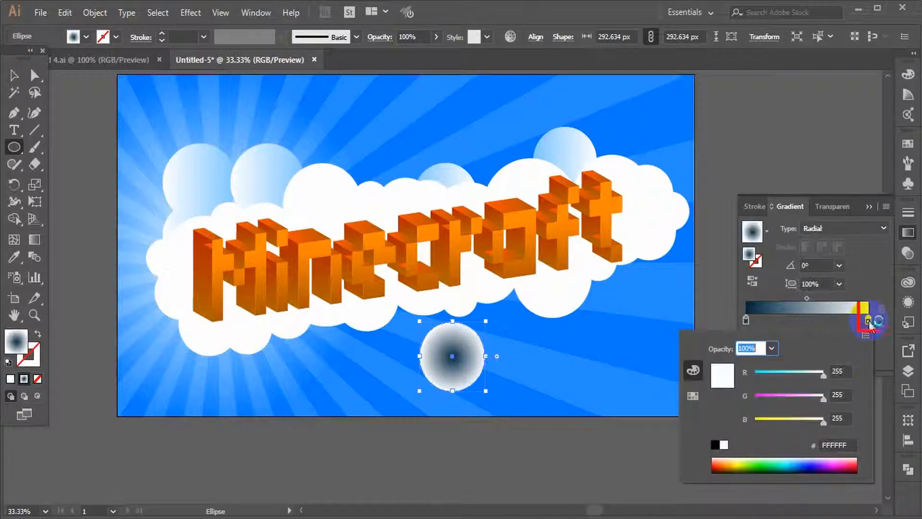
{"action": "left_click", "coordinate": [724, 445]}
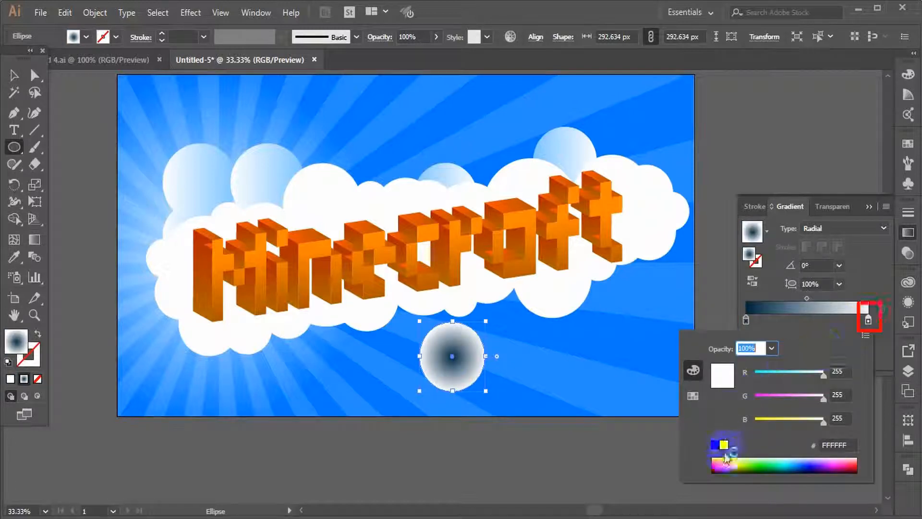
{"action": "double_click", "coordinate": [746, 321]}
Flatten the circle to an ellipse about 137 px high and set its gradient's aspect ratio to 49%.
{"action": "left_click", "coordinate": [450, 388]}
{"action": "left_click_drag", "start_coordinate": [453, 391], "coordinate": [455, 350]}
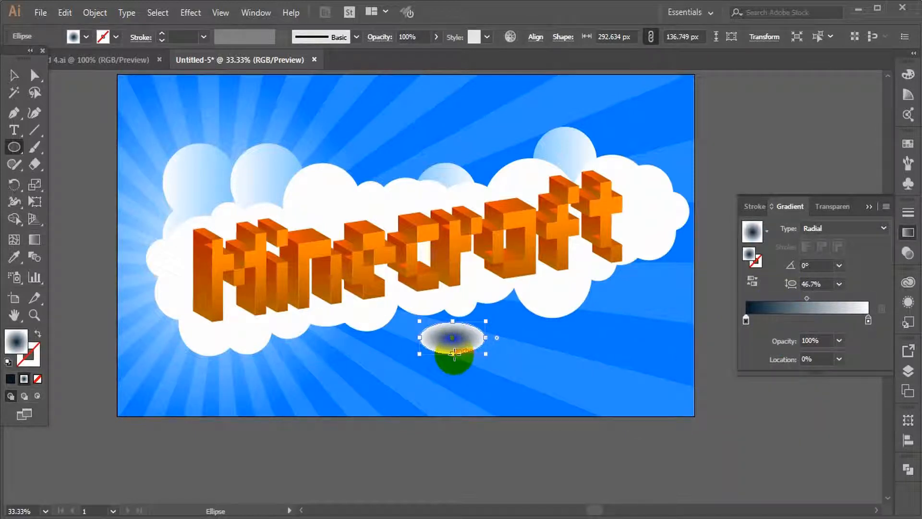
{"action": "type", "text": "38"}
{"action": "key", "text": "Return"}
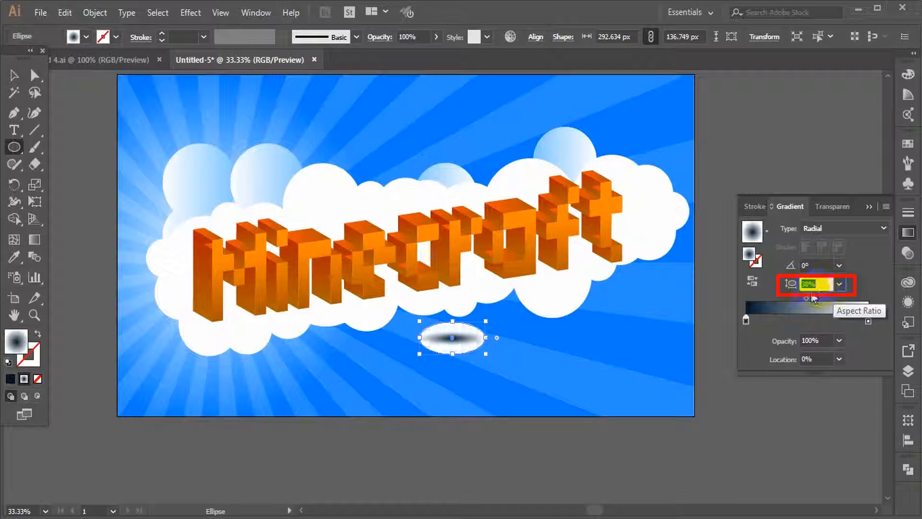
{"action": "scroll", "coordinate": [814, 287], "scroll_direction": "up", "scroll_amount": 11}
{"action": "scroll", "coordinate": [819, 265], "scroll_direction": "down", "scroll_amount": 11}
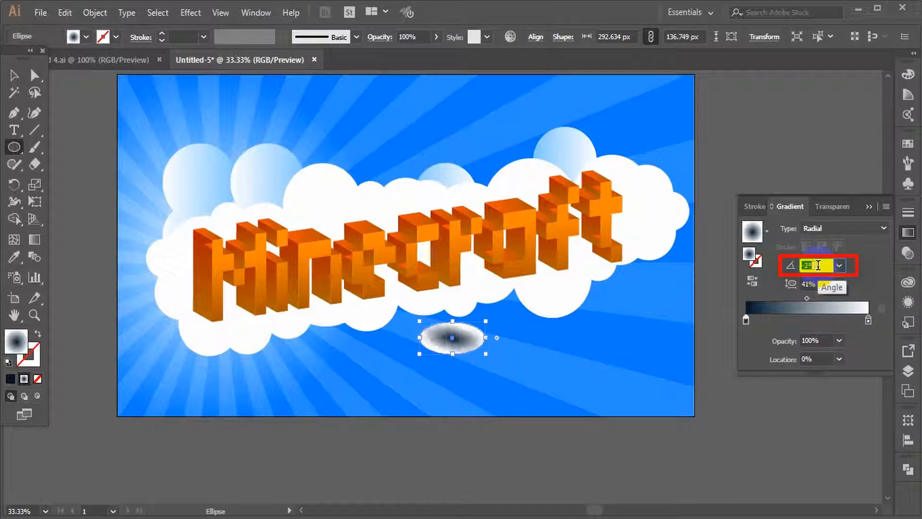
{"action": "scroll", "coordinate": [818, 265], "scroll_direction": "up", "scroll_amount": 1}
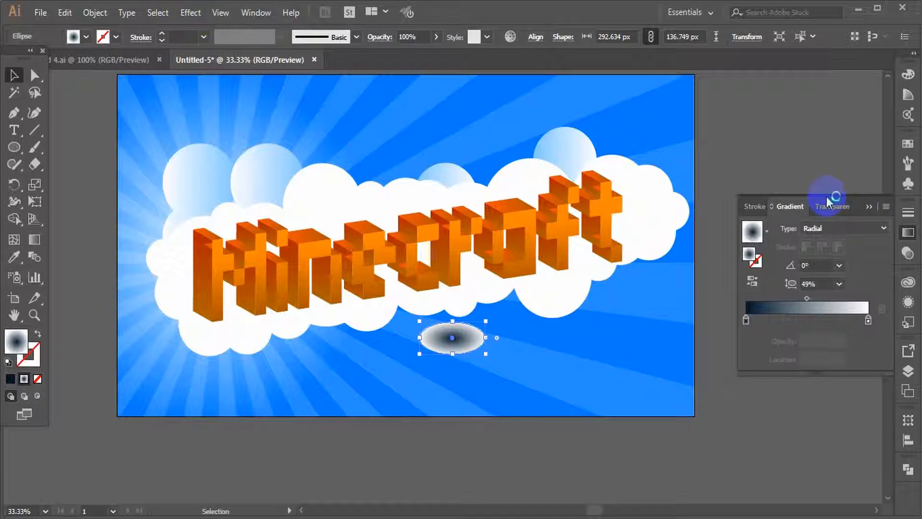
Set the shadow ellipse's blending mode to Multiply and its opacity to 70%.
{"action": "left_click", "coordinate": [827, 204]}
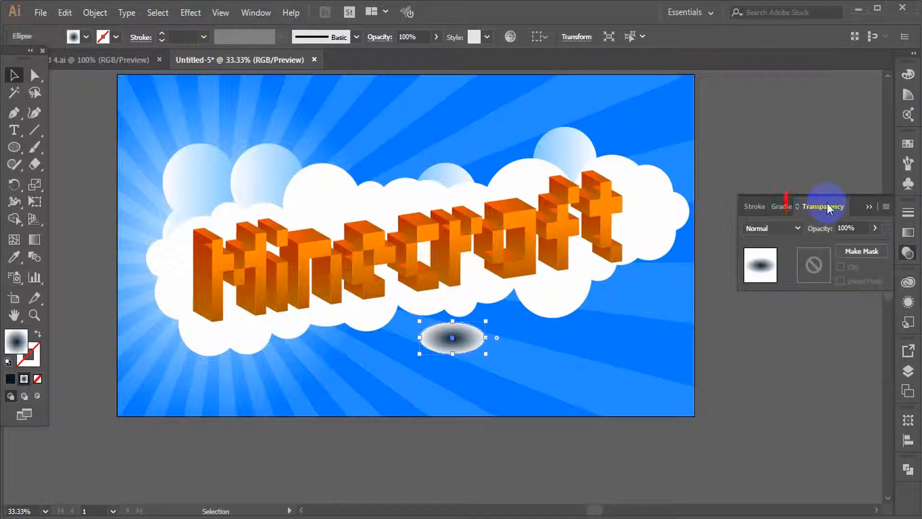
{"action": "left_click", "coordinate": [783, 228]}
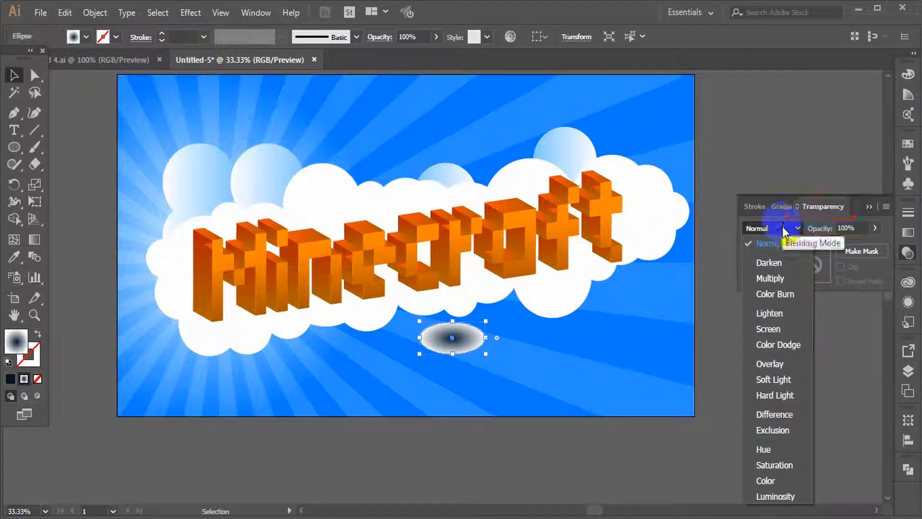
{"action": "left_click", "coordinate": [769, 278]}
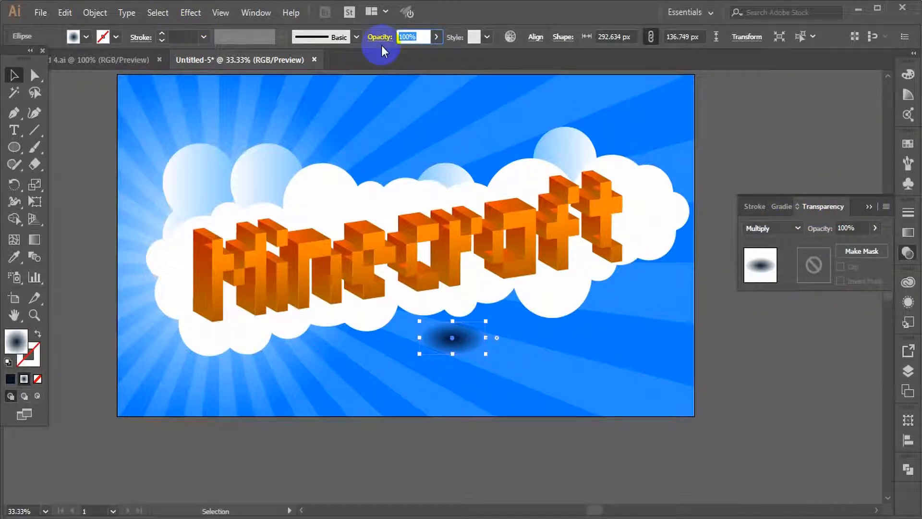
{"action": "type", "text": "70"}
{"action": "key", "text": "Return"}
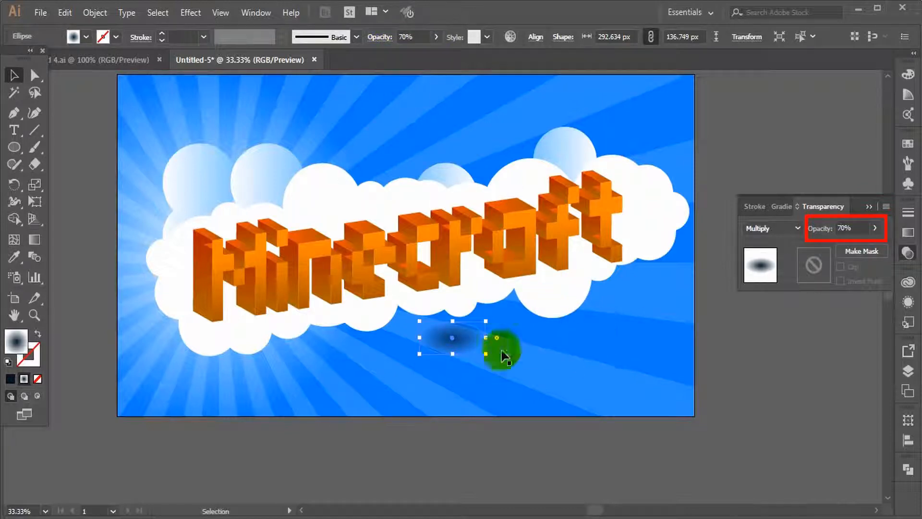
Copy the shadow ellipse along the base of all the letters and bring the lettering in front of the shadows.
{"action": "left_click_drag", "start_coordinate": [457, 339], "coordinate": [341, 302]}
{"action": "left_click", "coordinate": [372, 445]}
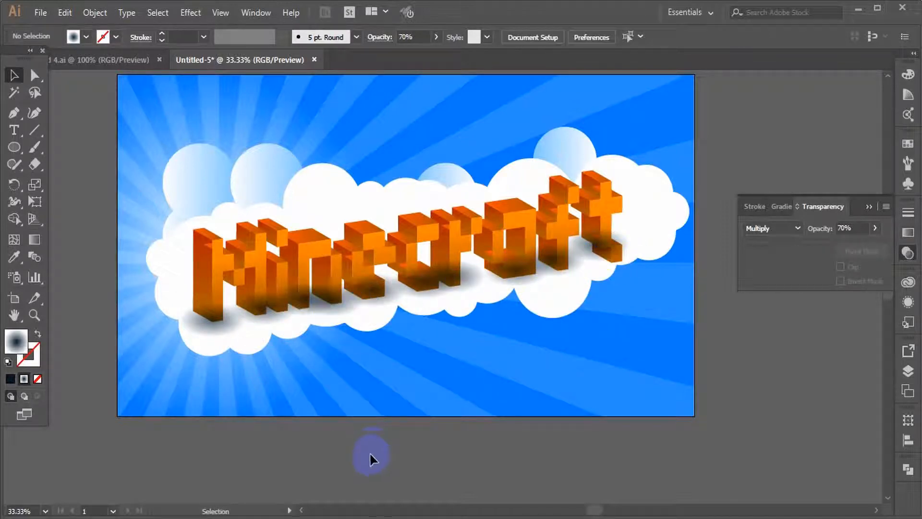
{"action": "left_click", "coordinate": [419, 235]}
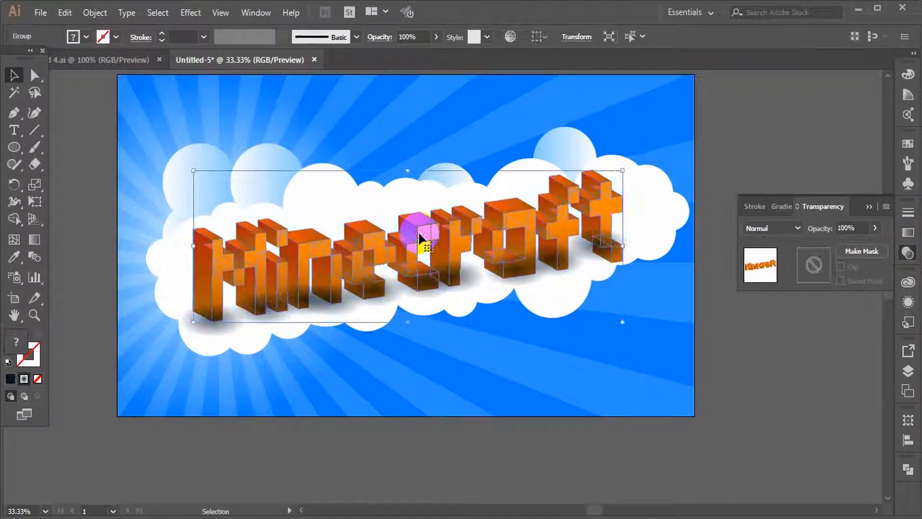
{"action": "right_click", "coordinate": [419, 234]}
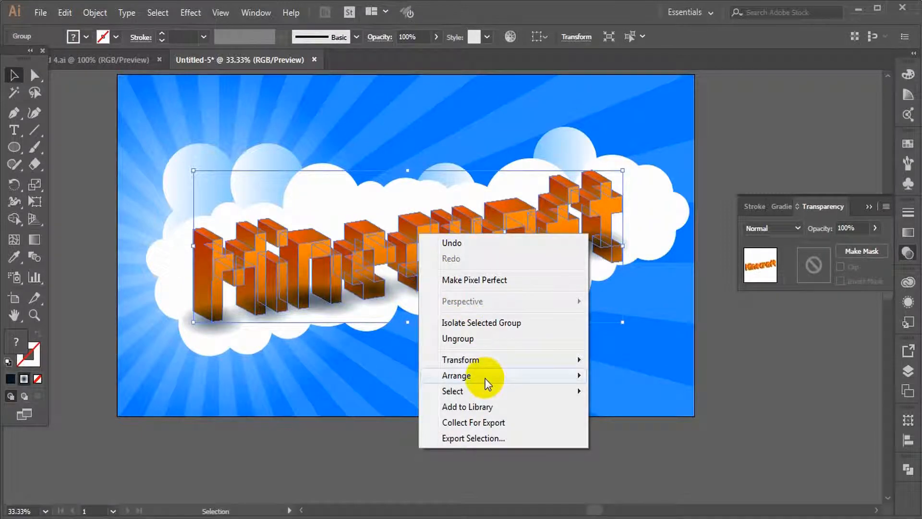
{"action": "mouse_move", "coordinate": [485, 378]}
{"action": "left_click", "coordinate": [670, 377]}
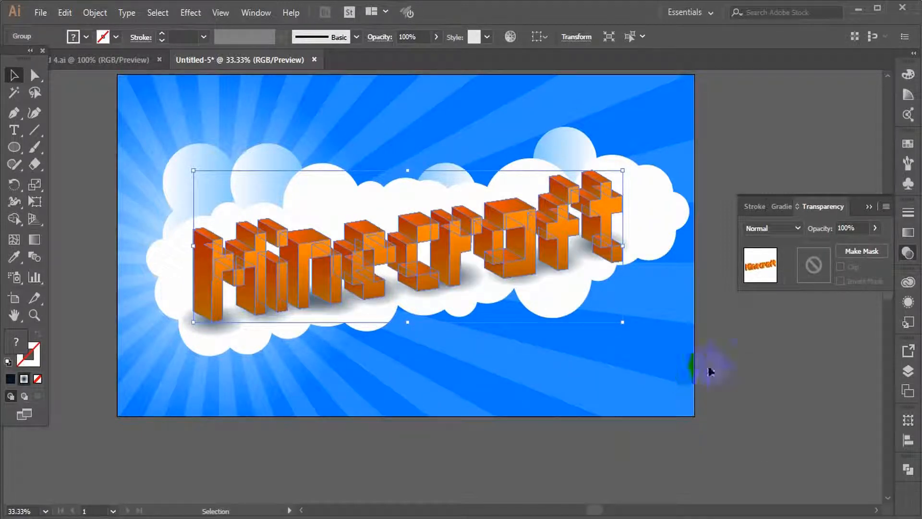
{"action": "left_click", "coordinate": [752, 331]}
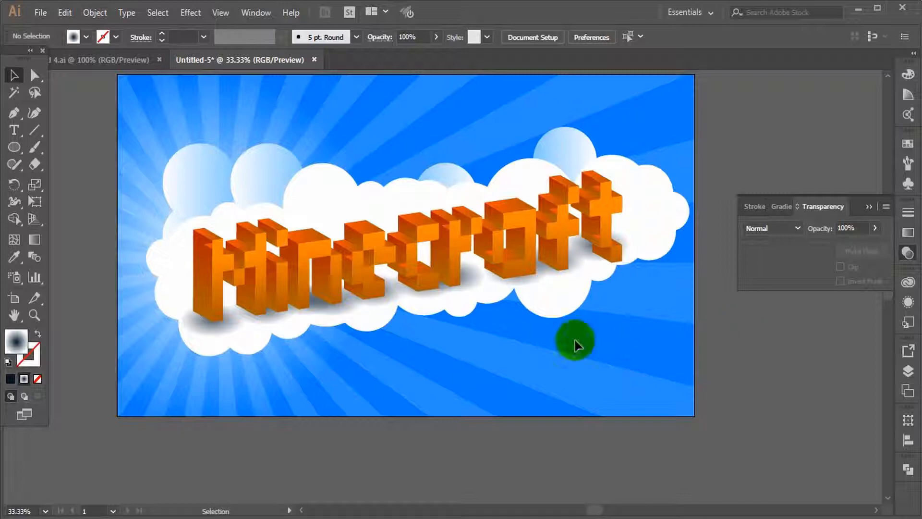
Check the shadow ellipses under the first letters and shift the one beneath the n slightly.
{"action": "left_click", "coordinate": [226, 328]}
{"action": "left_click", "coordinate": [286, 462]}
{"action": "left_click", "coordinate": [275, 318]}
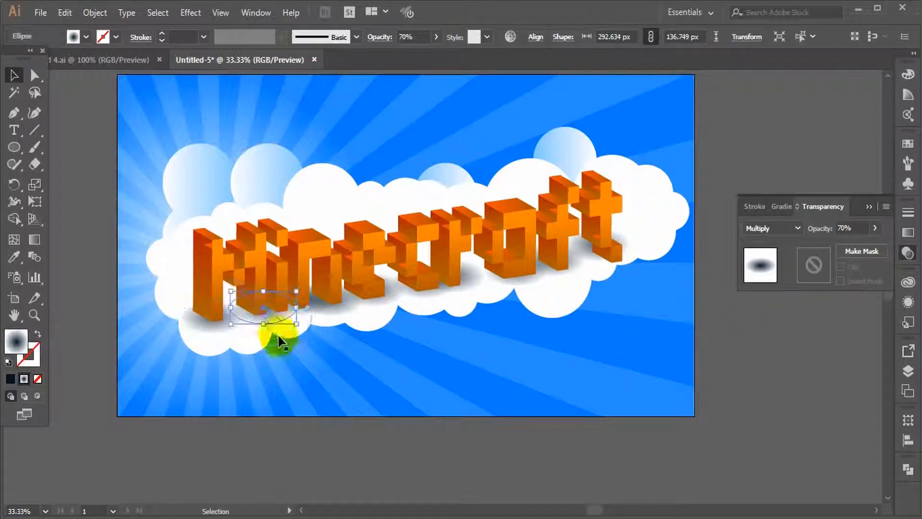
{"action": "left_click", "coordinate": [307, 441]}
{"action": "left_click", "coordinate": [326, 316]}
{"action": "left_click", "coordinate": [336, 425]}
{"action": "left_click", "coordinate": [317, 320]}
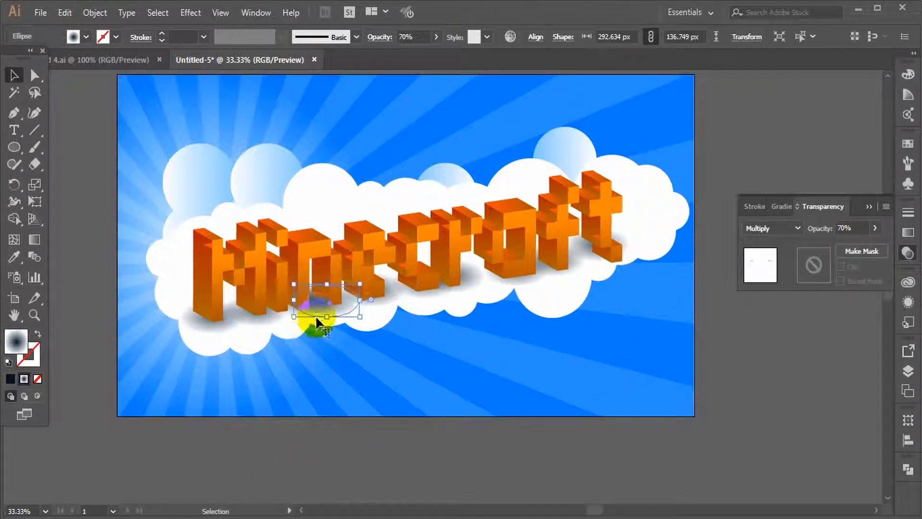
{"action": "left_click_drag", "start_coordinate": [317, 320], "coordinate": [301, 325]}
Copy and shift the shadow ellipses so they fill the gaps beneath the n, e and c.
{"action": "left_click", "coordinate": [367, 305]}
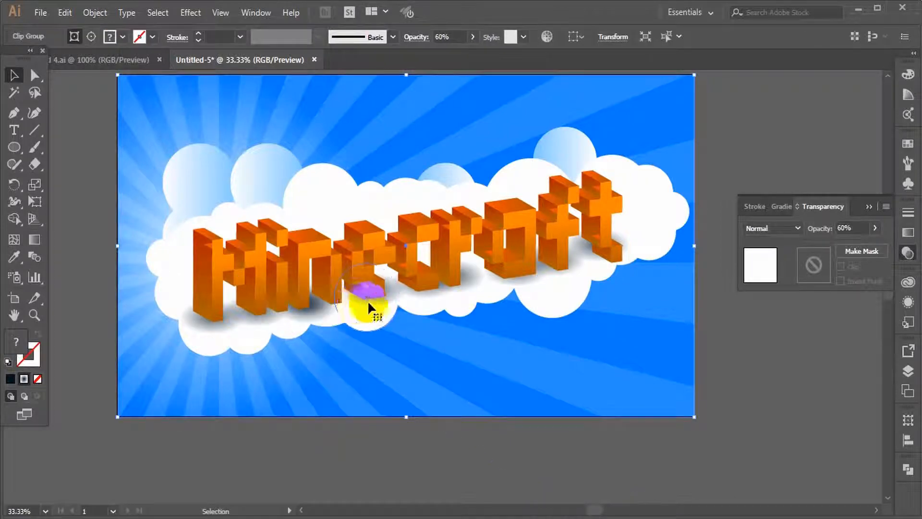
{"action": "left_click", "coordinate": [261, 447]}
{"action": "left_click_drag", "start_coordinate": [336, 313], "coordinate": [312, 317]}
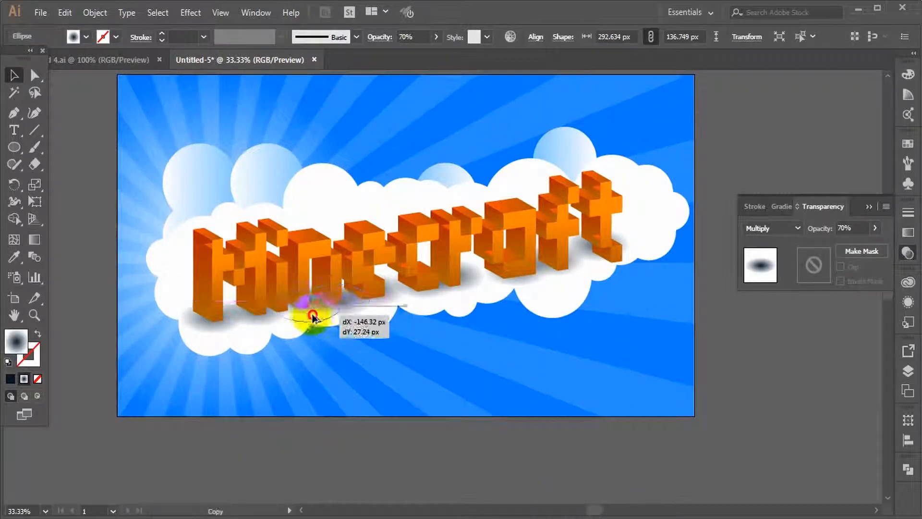
{"action": "left_click", "coordinate": [397, 460]}
{"action": "left_click", "coordinate": [396, 302]}
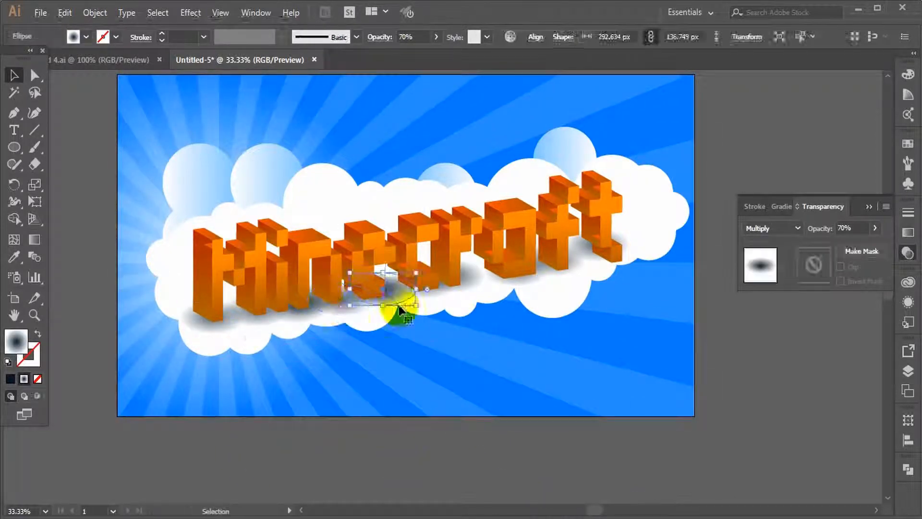
{"action": "left_click", "coordinate": [466, 276]}
{"action": "left_click_drag", "start_coordinate": [470, 276], "coordinate": [437, 284]}
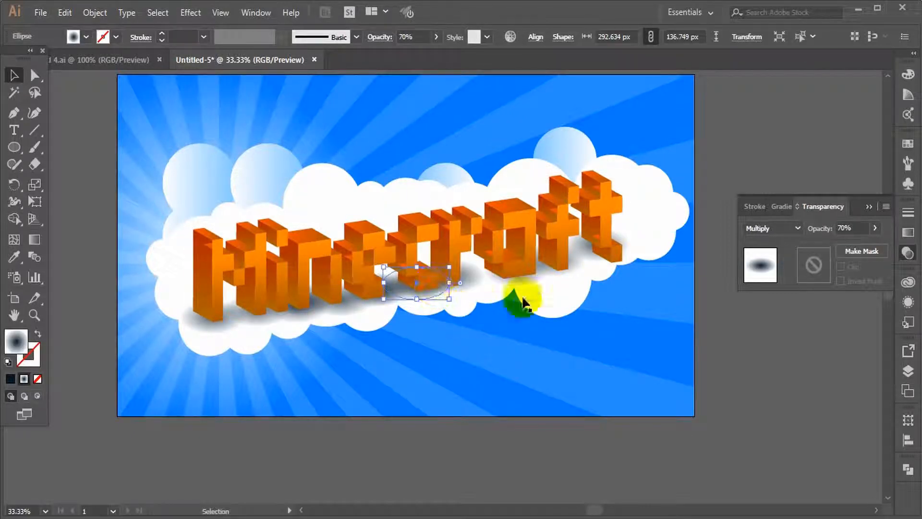
Reposition the shadow ellipses beneath the a, f and final t to line up with the letter bases.
{"action": "left_click_drag", "start_coordinate": [543, 279], "coordinate": [509, 285]}
{"action": "left_click", "coordinate": [646, 437]}
{"action": "left_click_drag", "start_coordinate": [580, 264], "coordinate": [588, 273]}
{"action": "left_click", "coordinate": [744, 415]}
{"action": "left_click_drag", "start_coordinate": [621, 234], "coordinate": [645, 235]}
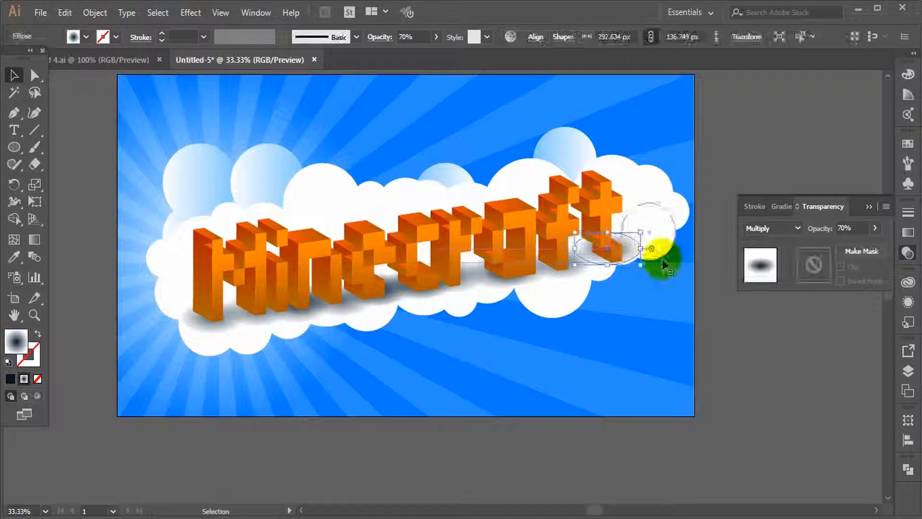
{"action": "left_click", "coordinate": [711, 408]}
Undo a trial shift of the shadow ellipse beneath the n and move the one beneath the e slightly closer to the letter.
{"action": "mouse_move", "coordinate": [323, 307]}
{"action": "left_mouse_down"}
{"action": "mouse_move", "coordinate": [308, 304]}
{"action": "mouse_move", "coordinate": [339, 307]}
{"action": "left_mouse_up"}
{"action": "key", "text": "ctrl+z"}
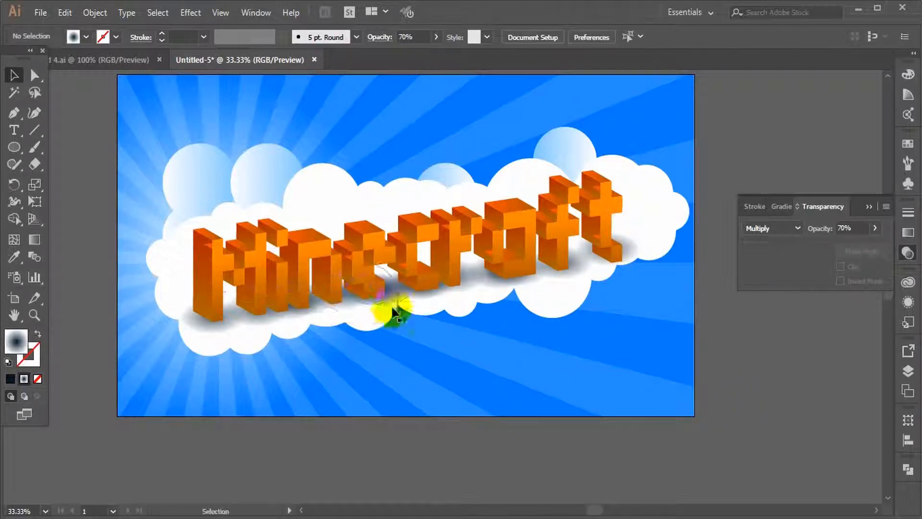
{"action": "left_click_drag", "start_coordinate": [395, 304], "coordinate": [377, 298]}
{"action": "left_click", "coordinate": [490, 451]}
Select all the shadow ellipses beneath the letters and soften them with a previewed Gaussian Blur effect.
{"action": "left_click", "coordinate": [213, 330], "text": "shift"}
{"action": "left_click", "coordinate": [268, 321], "text": "shift"}
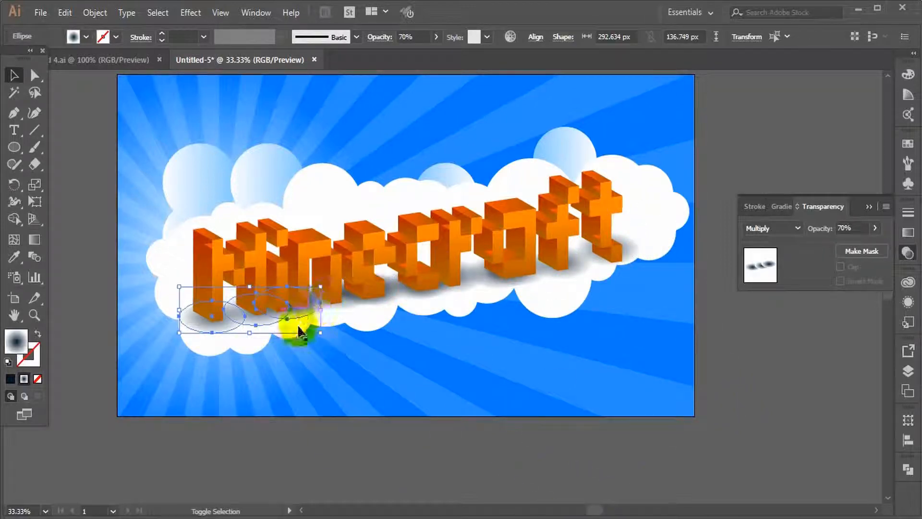
{"action": "left_click", "coordinate": [348, 303], "text": "shift"}
{"action": "left_click", "coordinate": [386, 296], "text": "shift"}
{"action": "left_click", "coordinate": [427, 292], "text": "shift"}
{"action": "left_click", "coordinate": [470, 284], "text": "shift"}
{"action": "left_click", "coordinate": [512, 282], "text": "shift"}
{"action": "left_click", "coordinate": [547, 271], "text": "shift"}
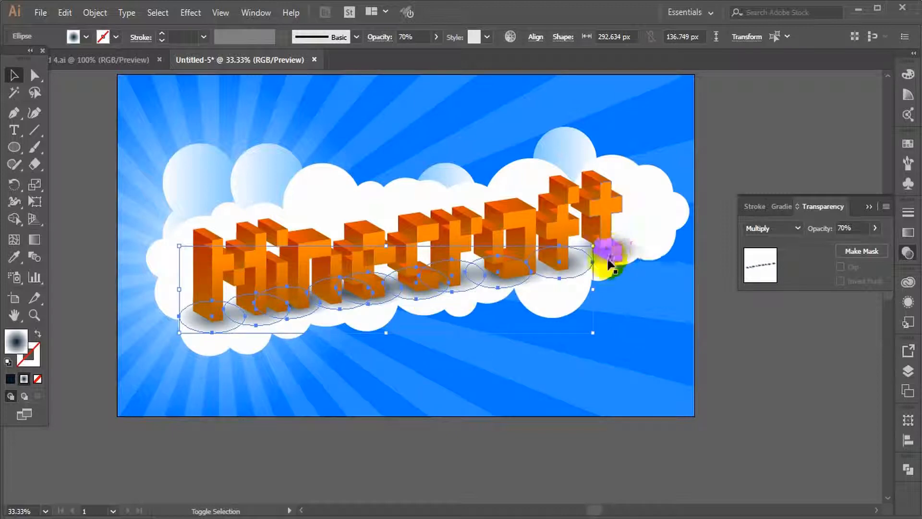
{"action": "left_click", "coordinate": [609, 263], "text": "shift"}
{"action": "left_click", "coordinate": [190, 15]}
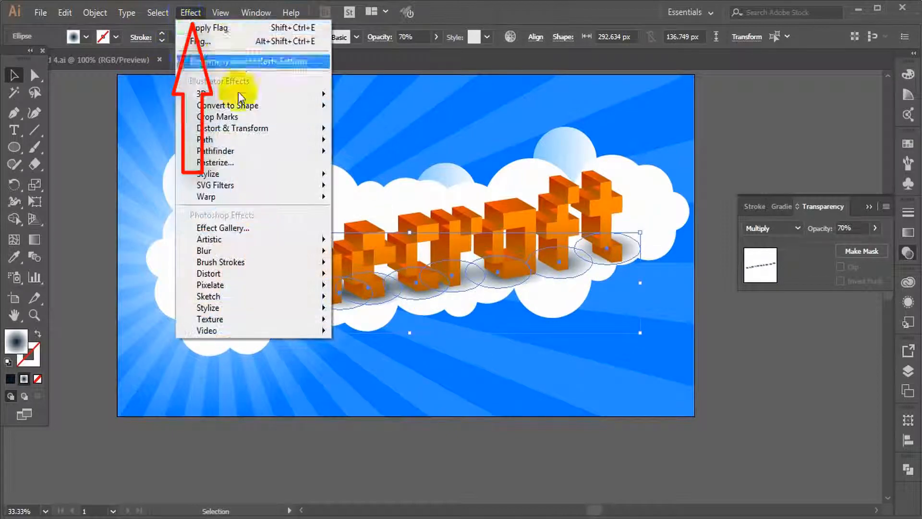
{"action": "left_click", "coordinate": [281, 254]}
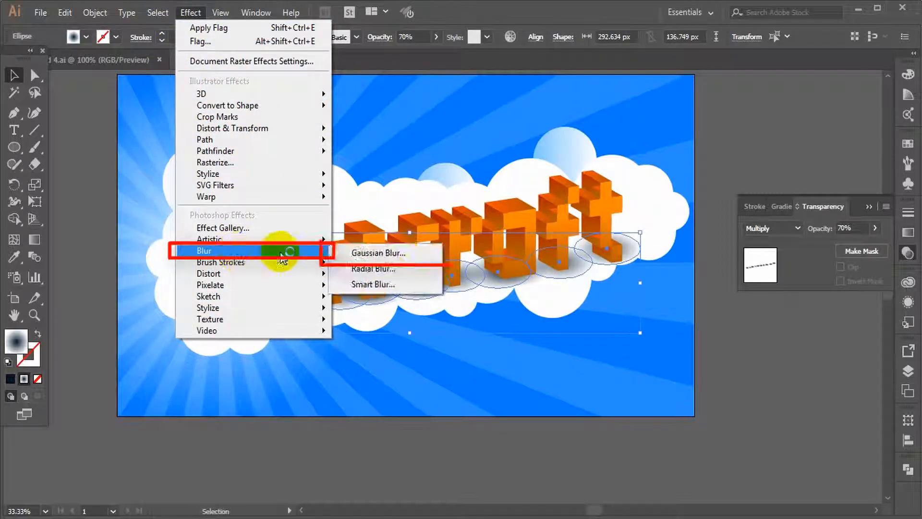
{"action": "left_click", "coordinate": [344, 253]}
{"action": "left_click_drag", "start_coordinate": [769, 317], "coordinate": [763, 315]}
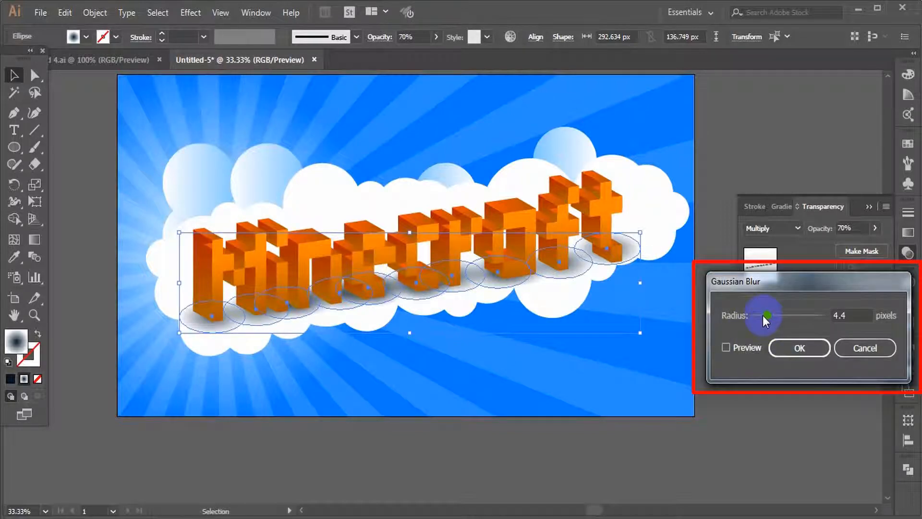
{"action": "left_click", "coordinate": [726, 348]}
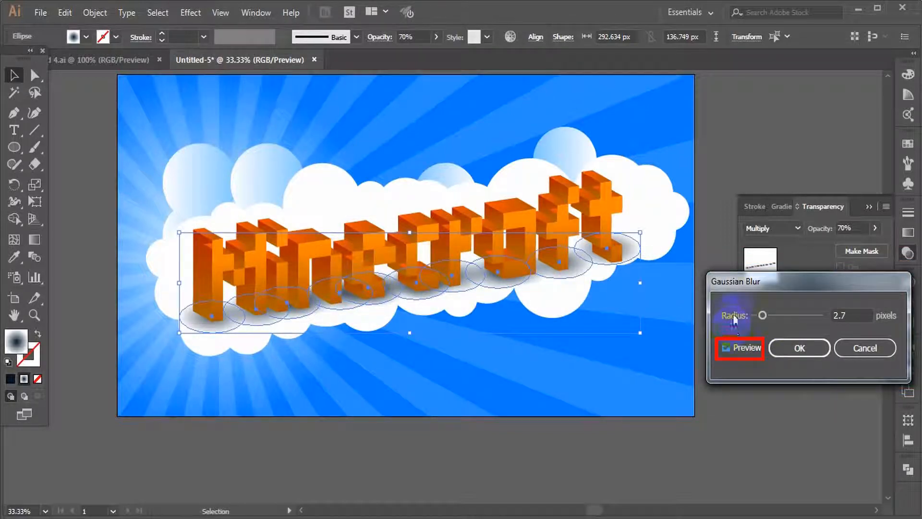
{"action": "left_click_drag", "start_coordinate": [765, 313], "coordinate": [770, 315]}
{"action": "left_click", "coordinate": [800, 348]}
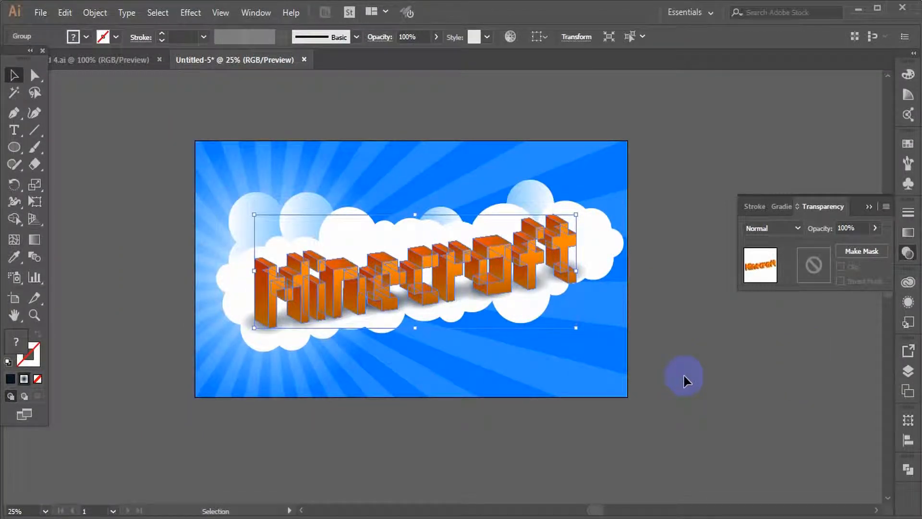
{"action": "left_click", "coordinate": [691, 375]}
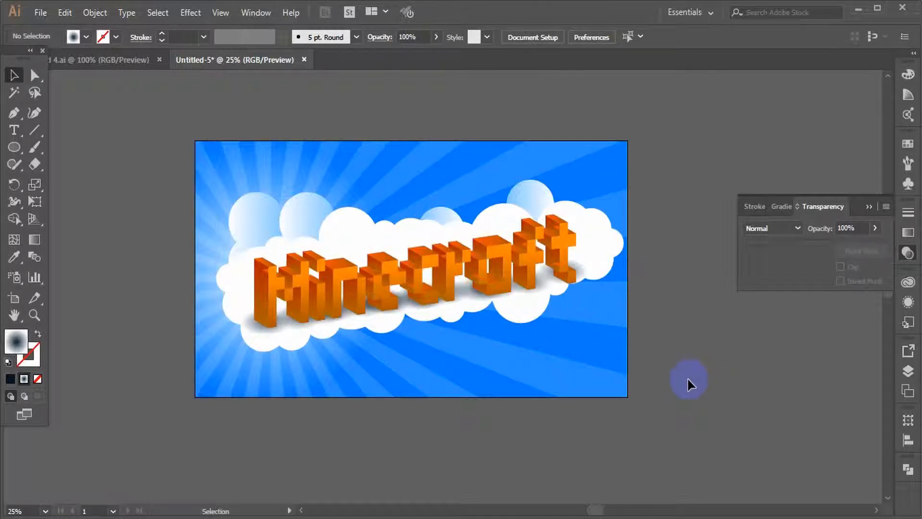
Save the document to the Desktop as "Pixelate Minecraft Text effect" in Adobe Illustrator format, Illustrator CC version.
{"action": "left_click", "coordinate": [41, 12]}
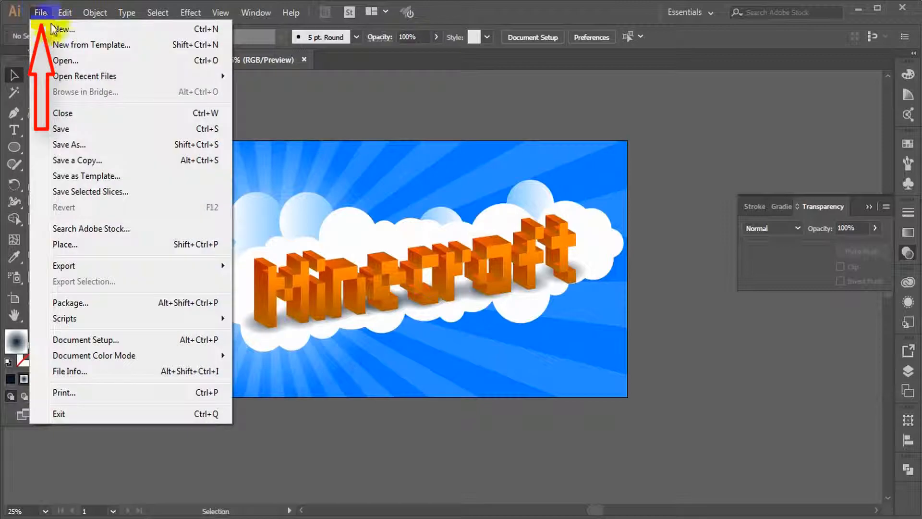
{"action": "left_click", "coordinate": [100, 146]}
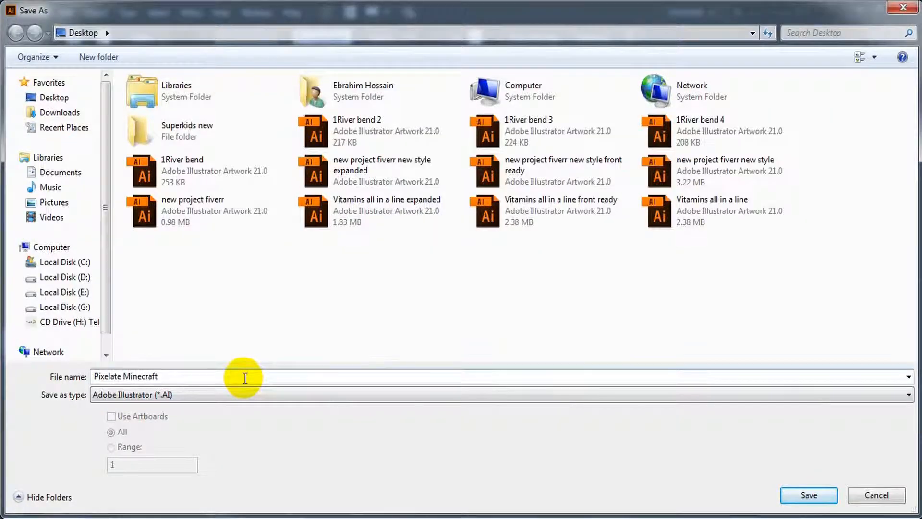
{"action": "type", "text": "Pixelate Minecraft Text effect"}
{"action": "left_click", "coordinate": [809, 495]}
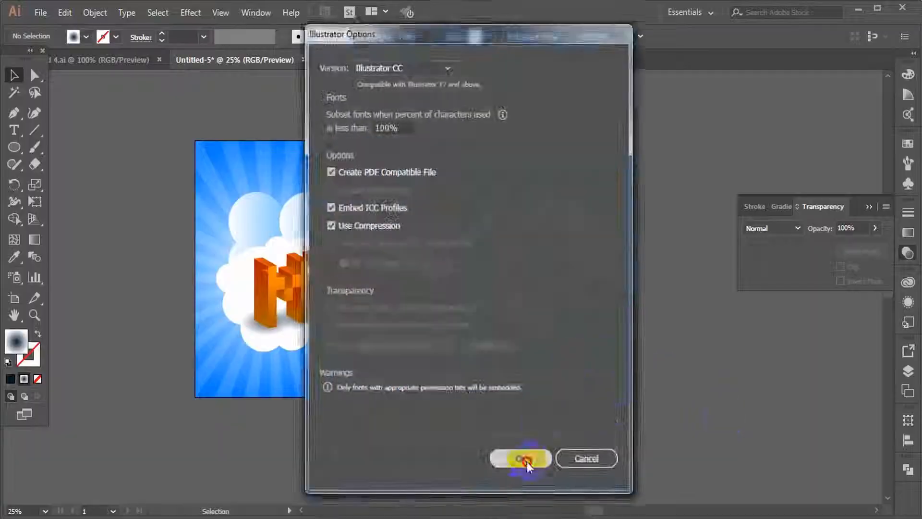
{"action": "left_click", "coordinate": [524, 457]}
Export the artwork as an RGB JPEG with quality 0, Baseline (Standard) compression and High (300 ppi) resolution.
{"action": "key", "text": "alt+f"}
{"action": "mouse_move", "coordinate": [144, 263]}
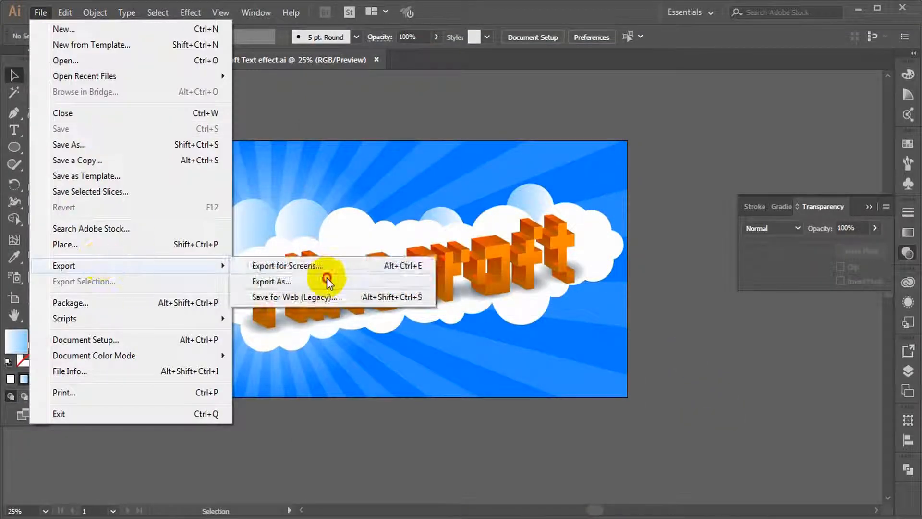
{"action": "left_click", "coordinate": [322, 278]}
{"action": "left_click", "coordinate": [809, 495]}
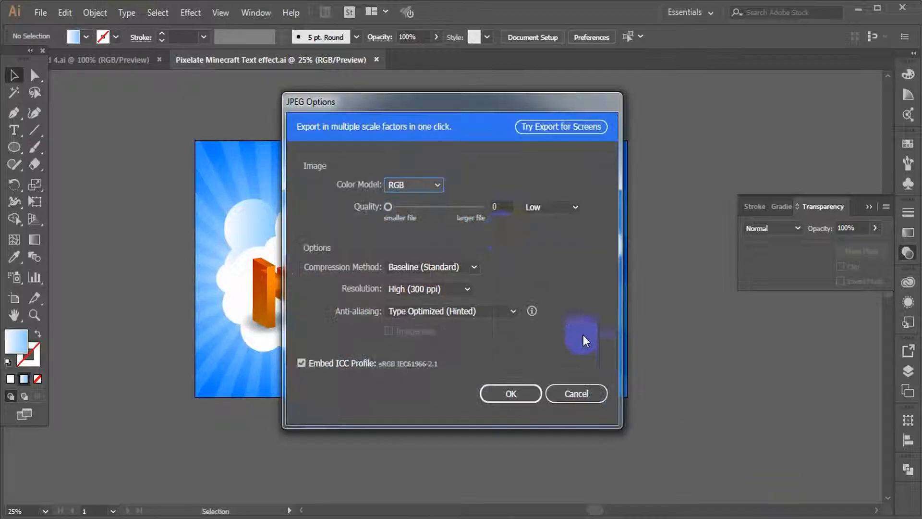
{"action": "left_click", "coordinate": [509, 395]}
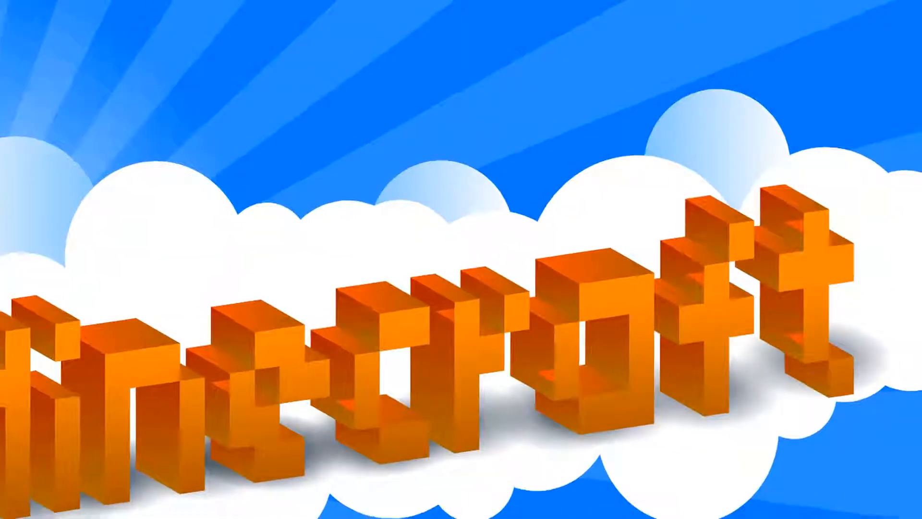